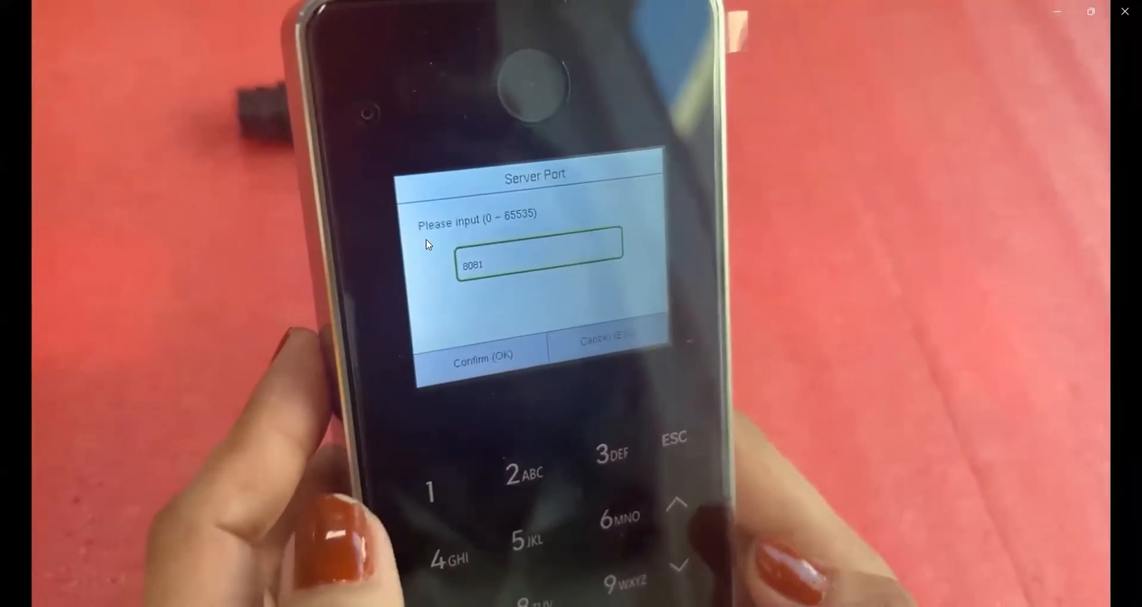
# Change the playback speed of the device setup video.
pyautogui.moveTo(502, 263)
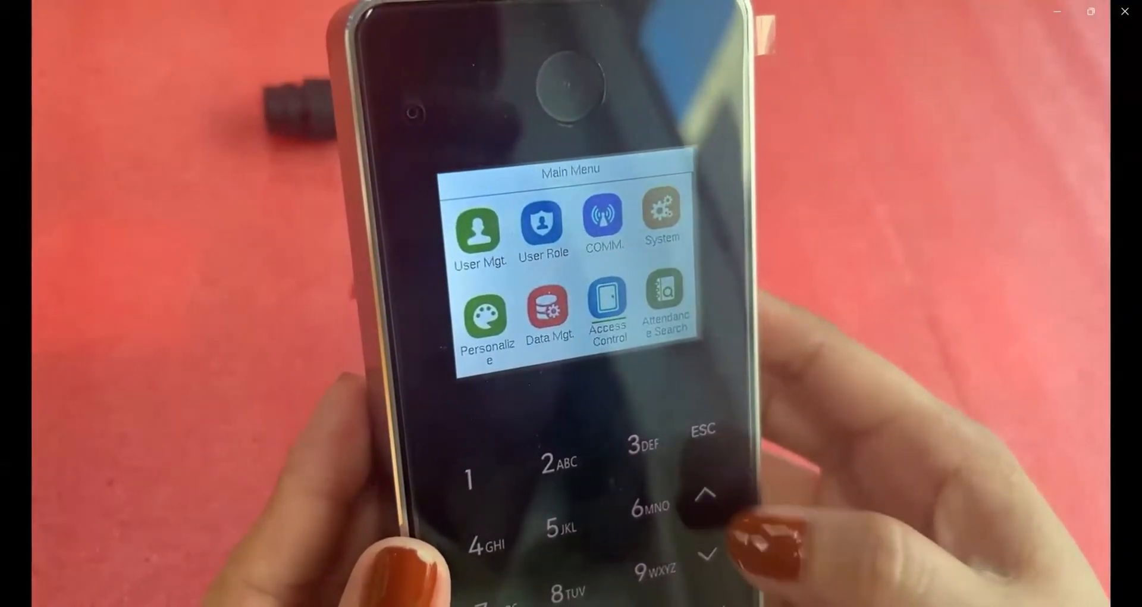
pyautogui.moveTo(841, 454)
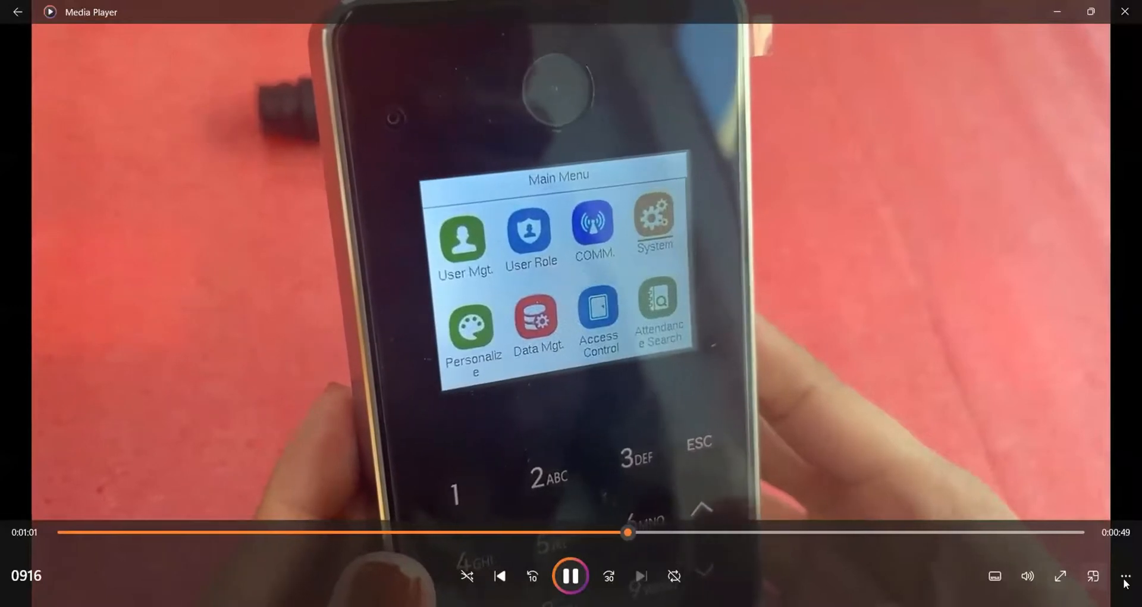
pyautogui.click(1125, 580)
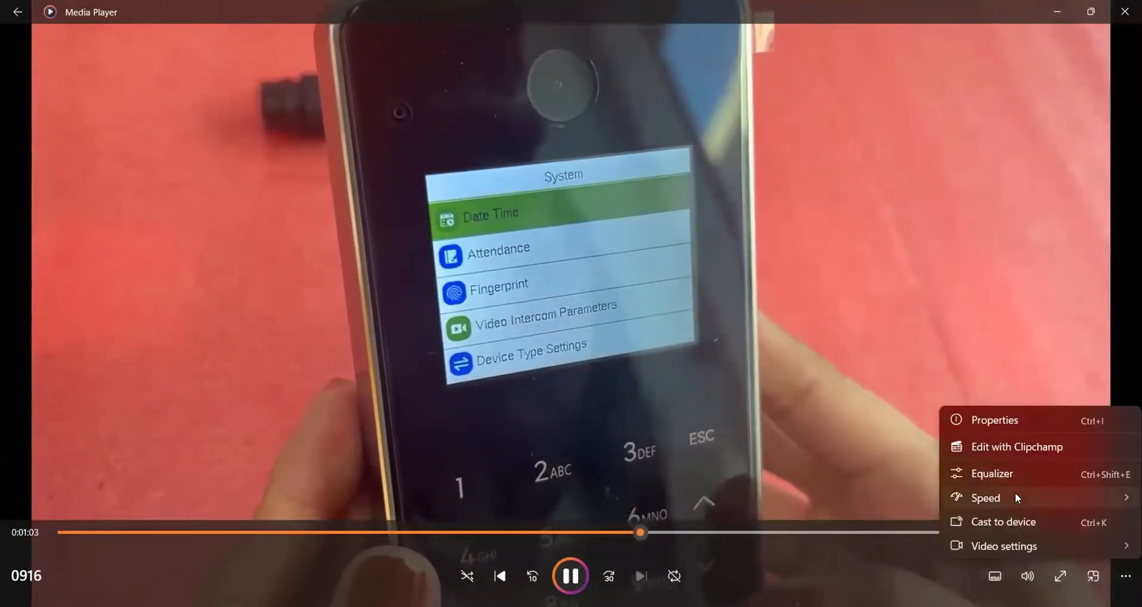
pyautogui.moveTo(1017, 497)
pyautogui.click(907, 428)
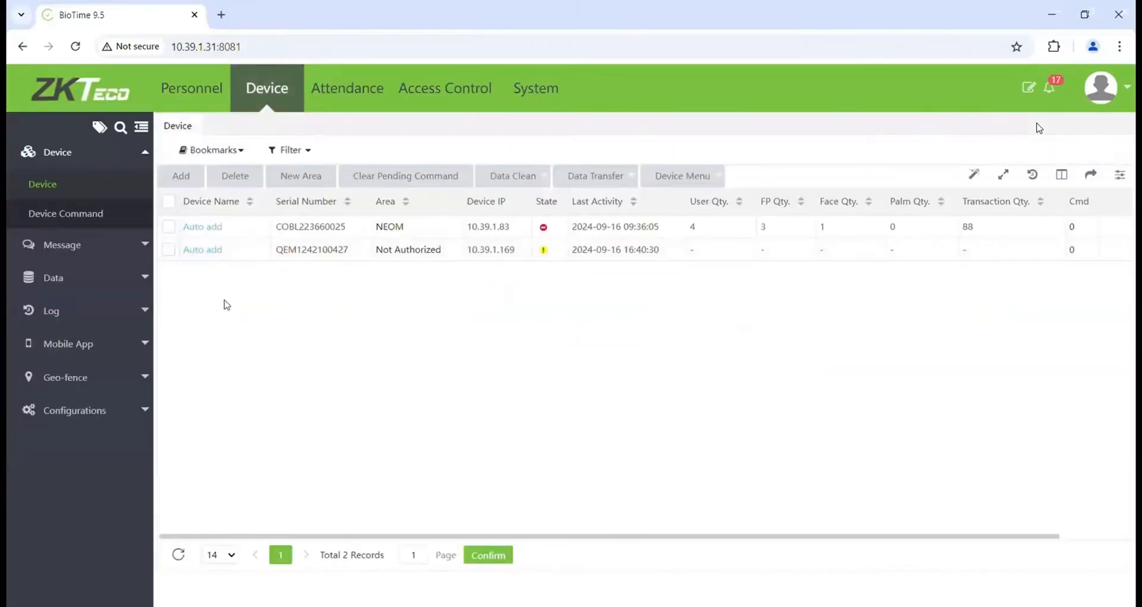
# Minimize the video player after reviewing the BioTime device list.
pyautogui.moveTo(517, 145)
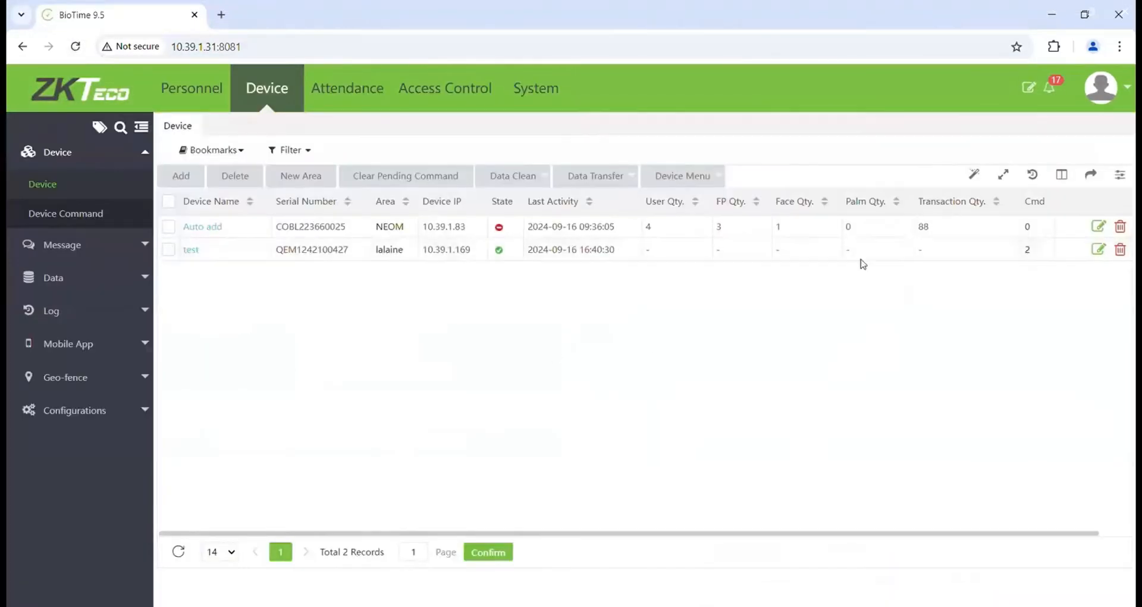
pyautogui.moveTo(880, 521)
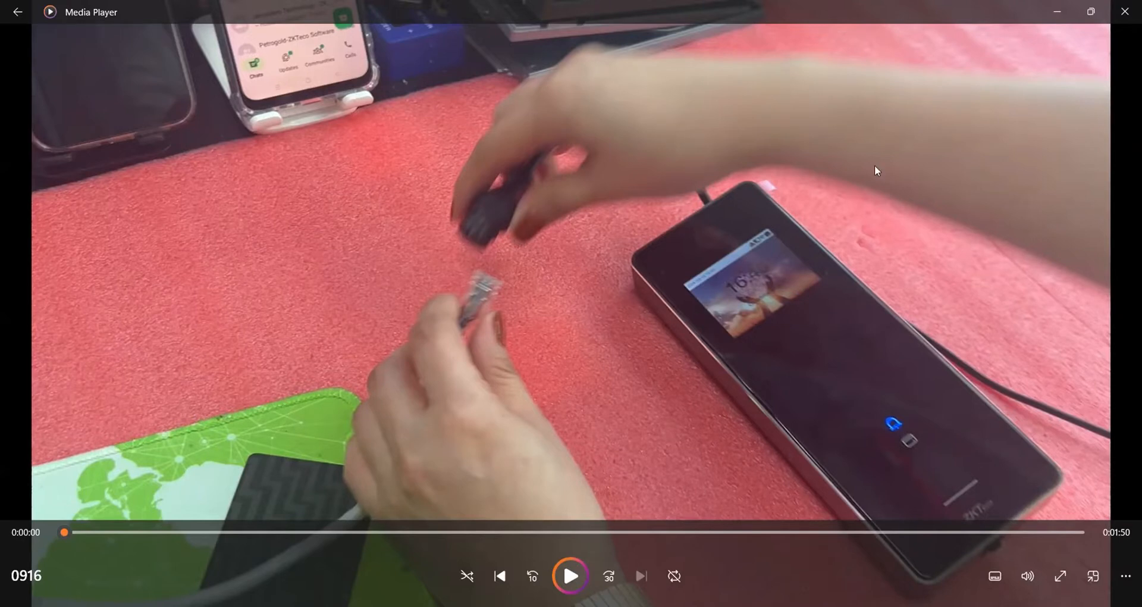
pyautogui.click(1059, 14)
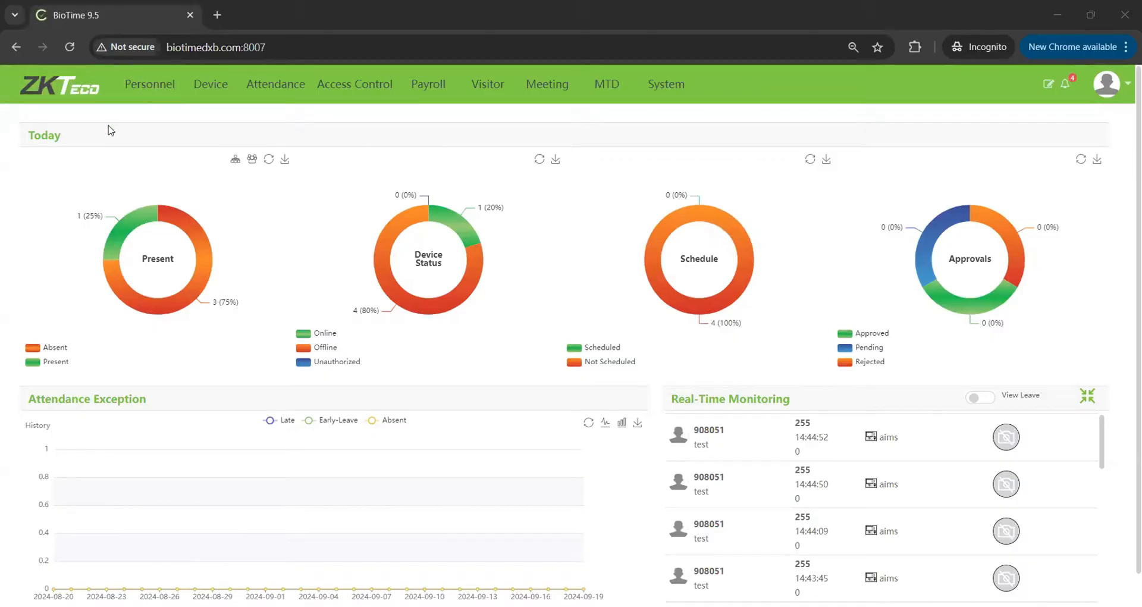
# Sign in to BioTime through the admin login with the username admin and the account password.
pyautogui.click(210, 83)
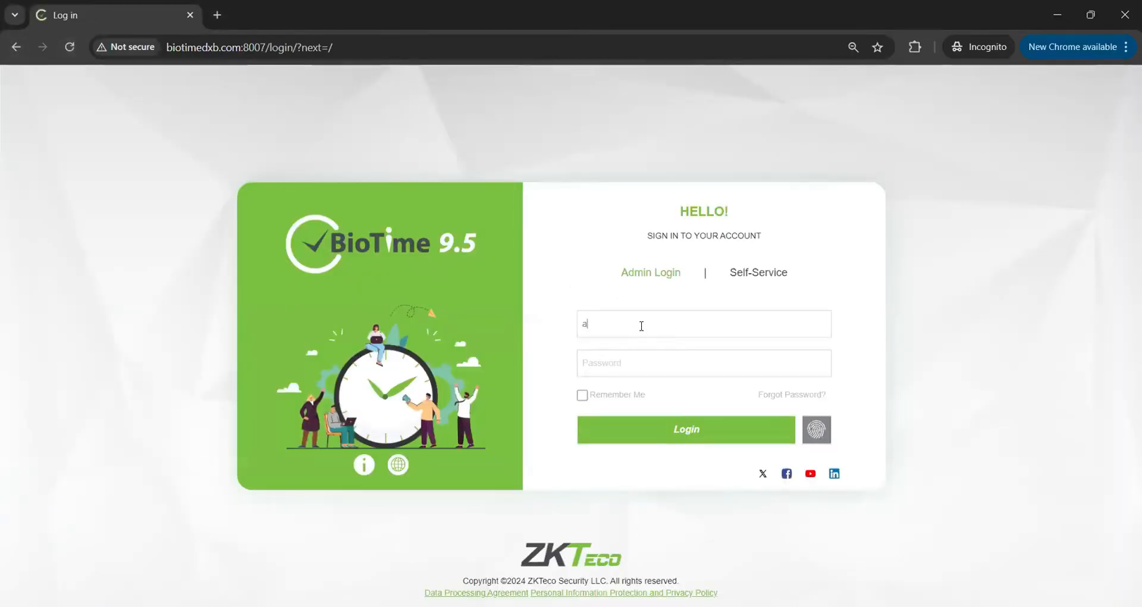
pyautogui.press('BackSpace')
pyautogui.press('BackSpace')
pyautogui.click(657, 365)
pyautogui.write('••••')
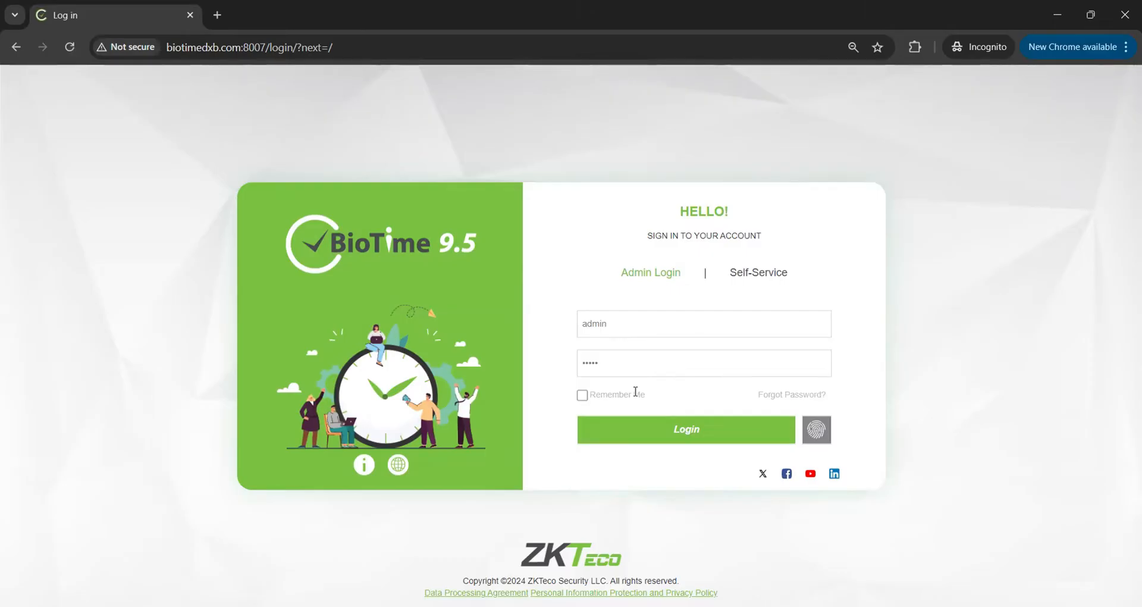
pyautogui.click(660, 428)
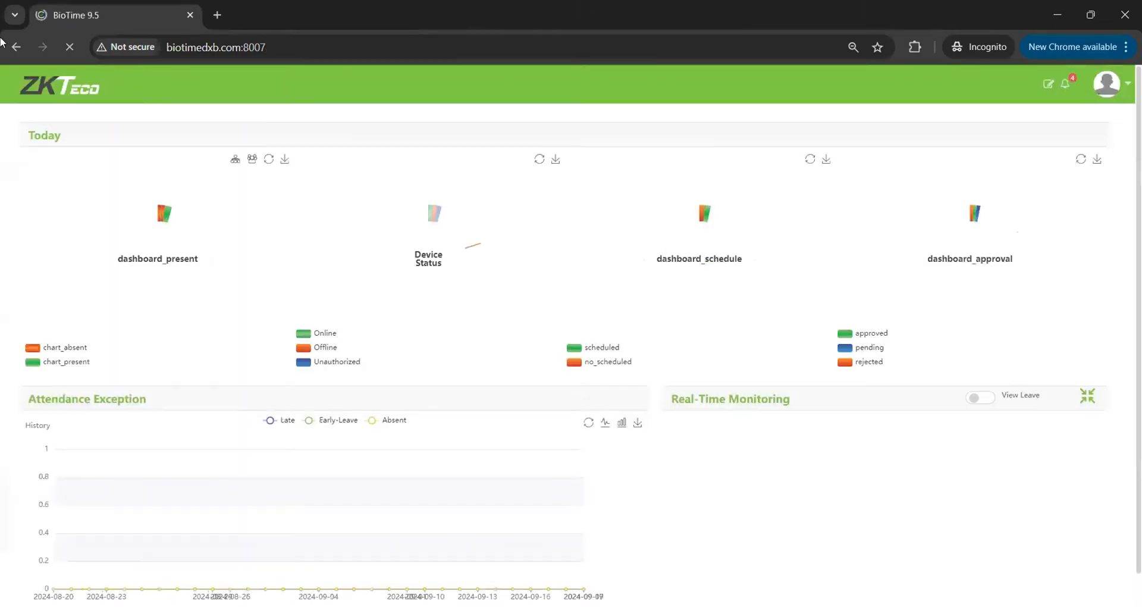
# Try to set Registration Device to Yes for the Biopro SA40 device in the device list.
pyautogui.click(218, 89)
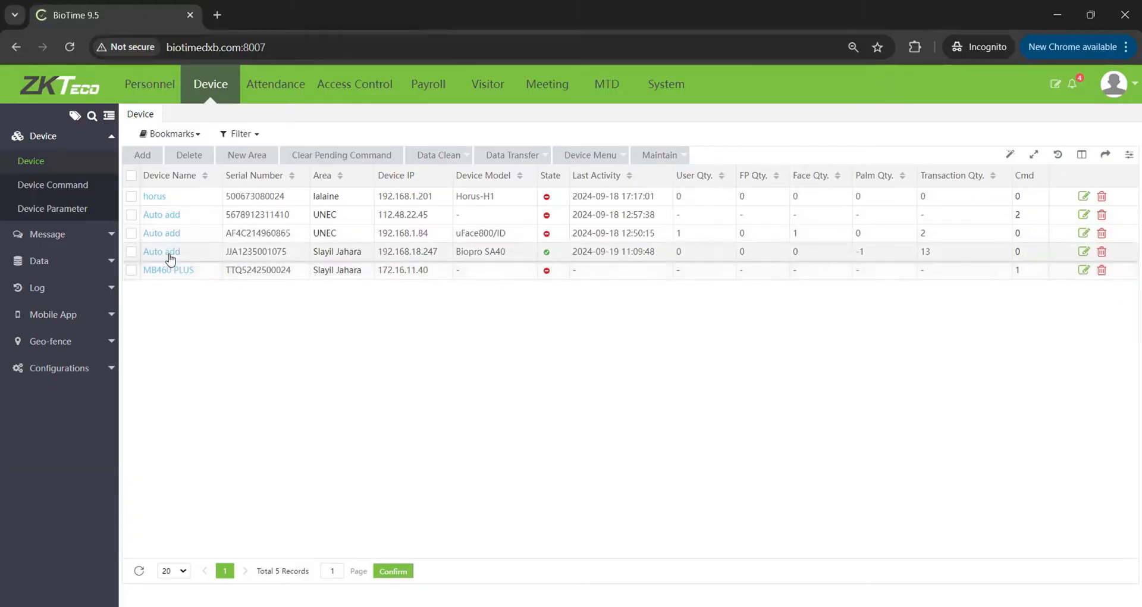
pyautogui.click(171, 258)
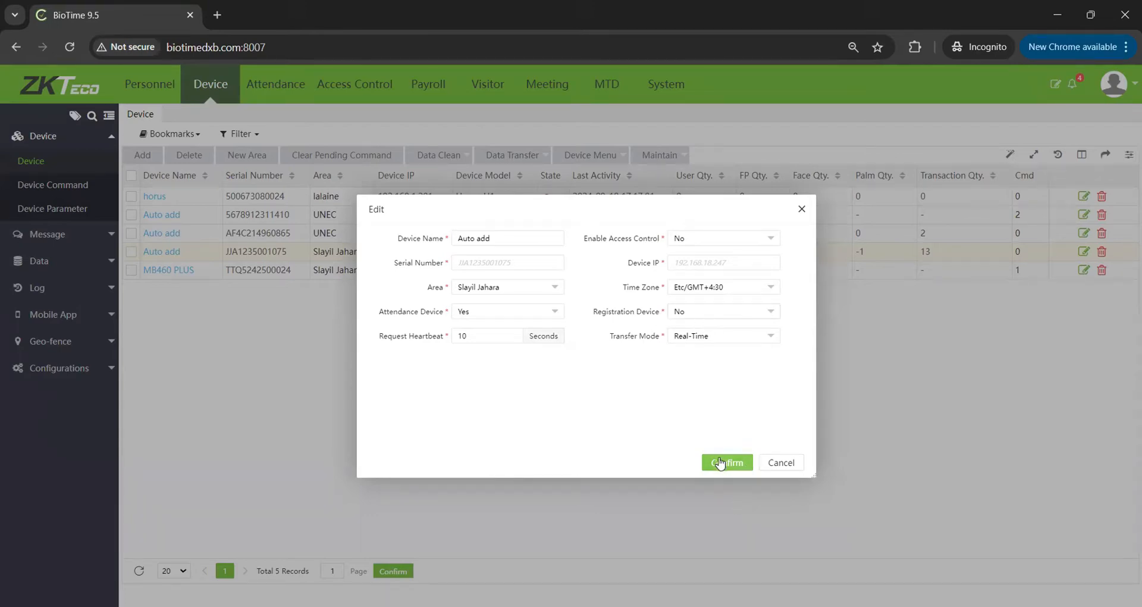
pyautogui.click(747, 315)
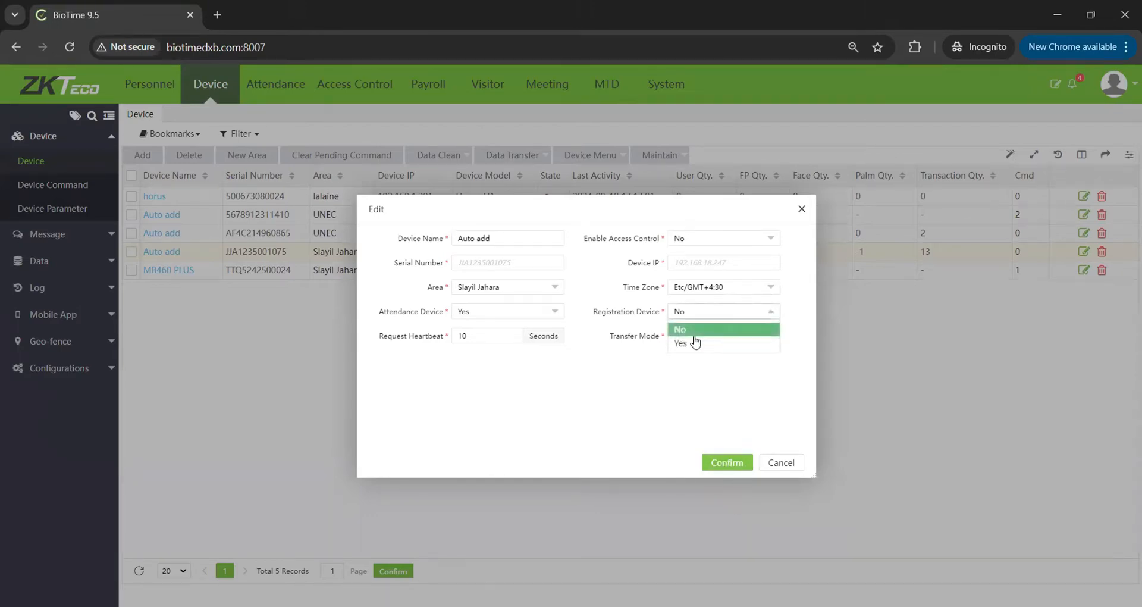
pyautogui.click(679, 345)
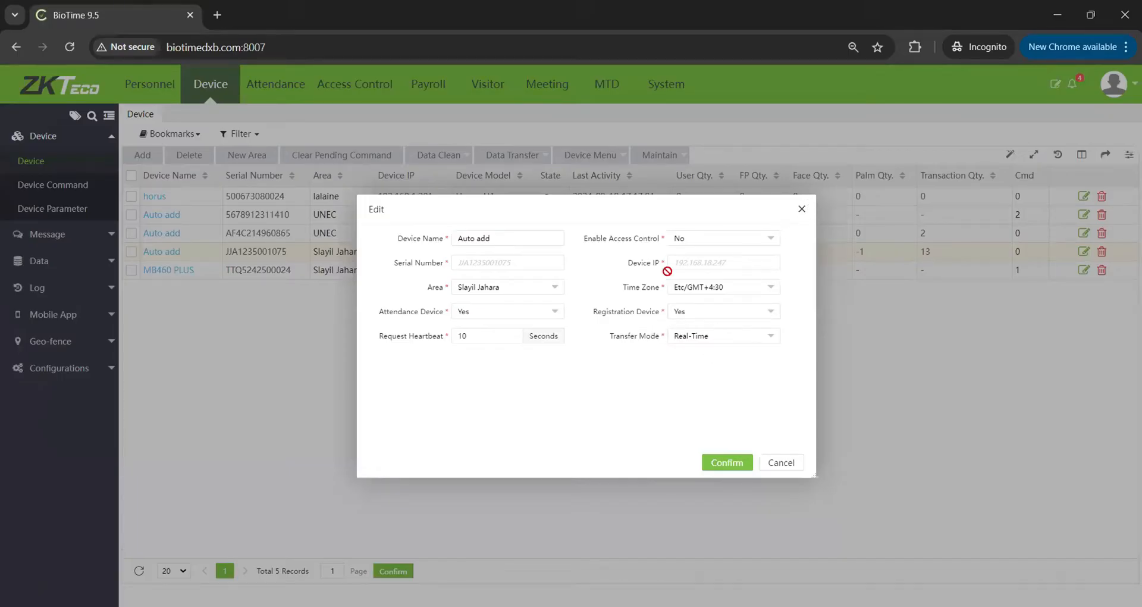
pyautogui.click(801, 208)
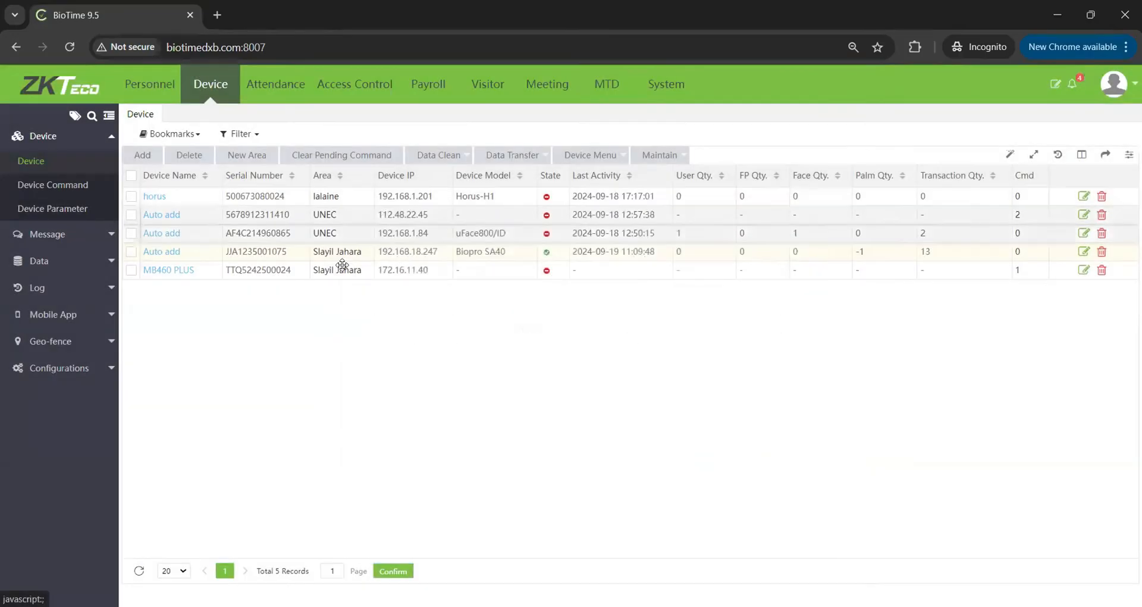
# Switch the Registration Device option to No and back to Yes in the Device Communication Settings.
pyautogui.click(51, 376)
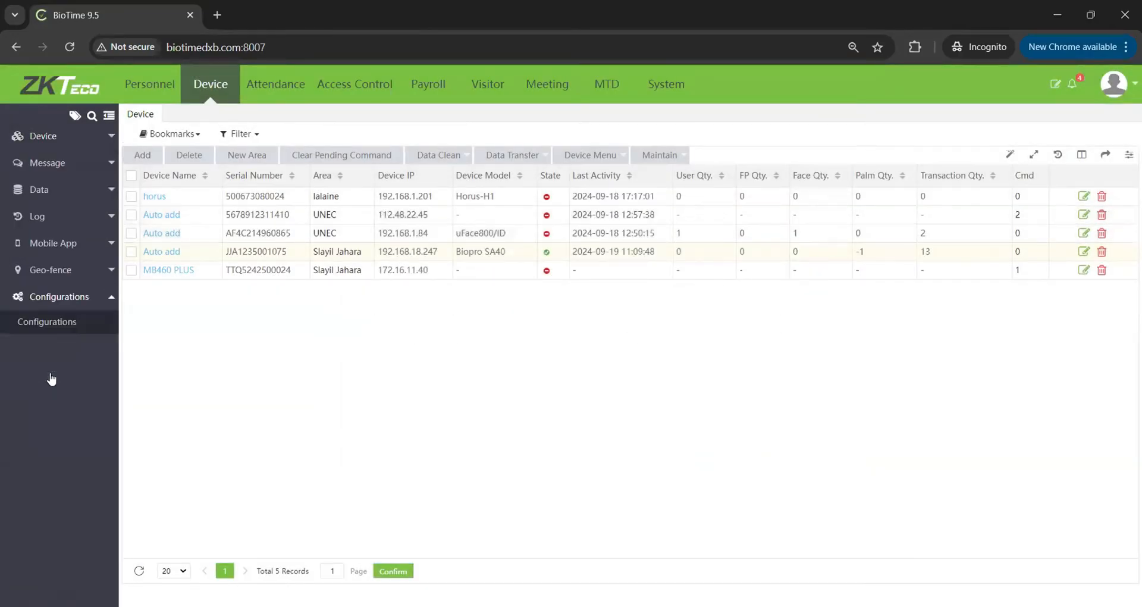
pyautogui.click(51, 327)
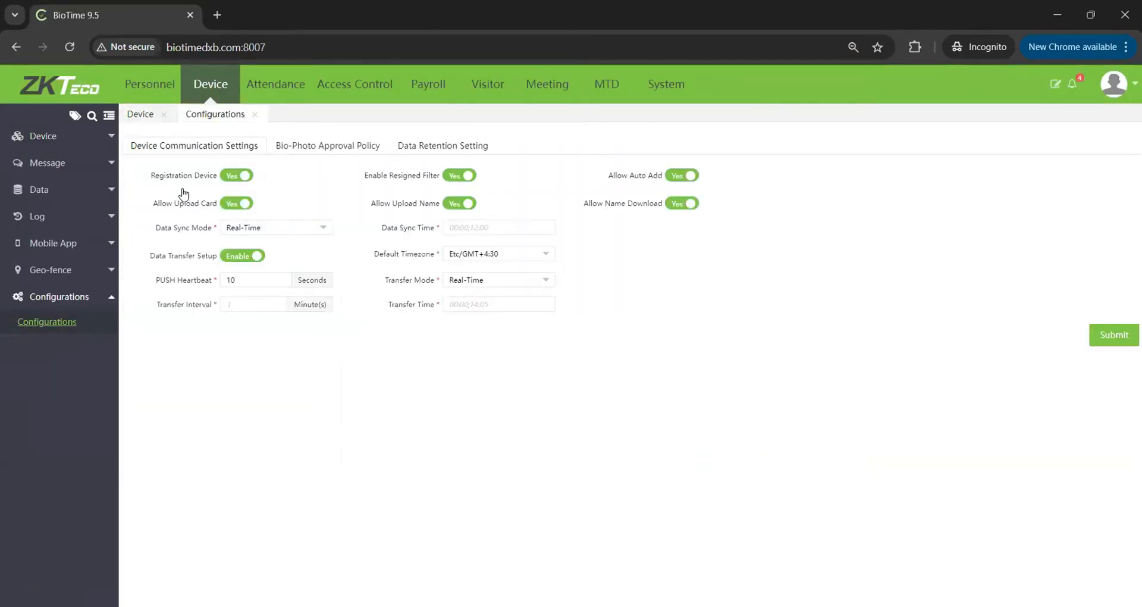
pyautogui.click(231, 178)
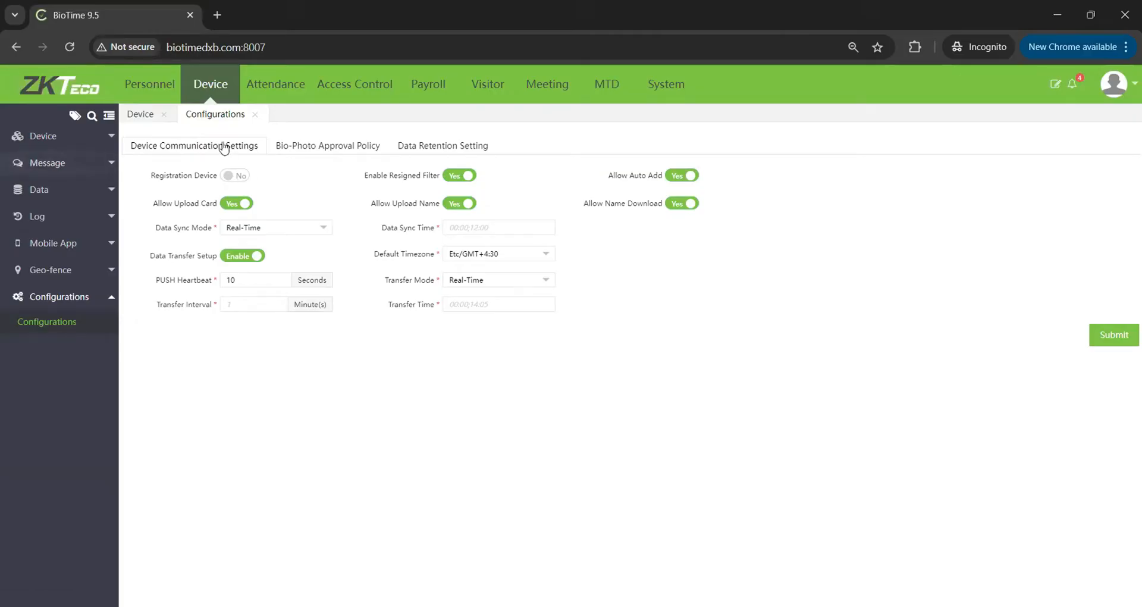
pyautogui.click(241, 177)
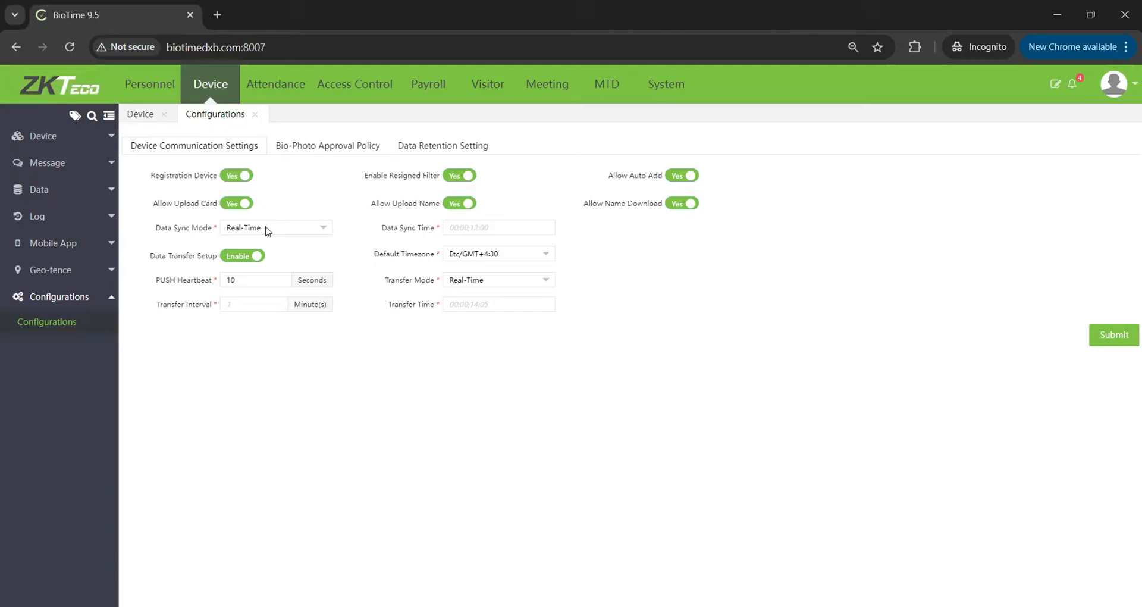
pyautogui.click(149, 116)
# Review the form for adding a department under Personnel and close it without saving.
pyautogui.click(150, 84)
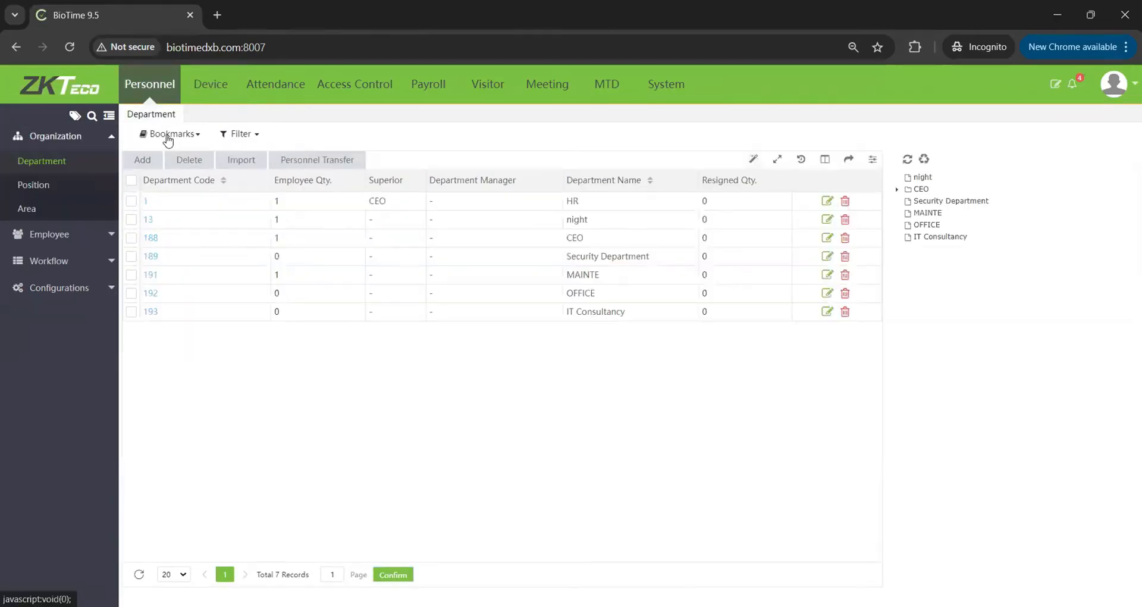
pyautogui.click(143, 160)
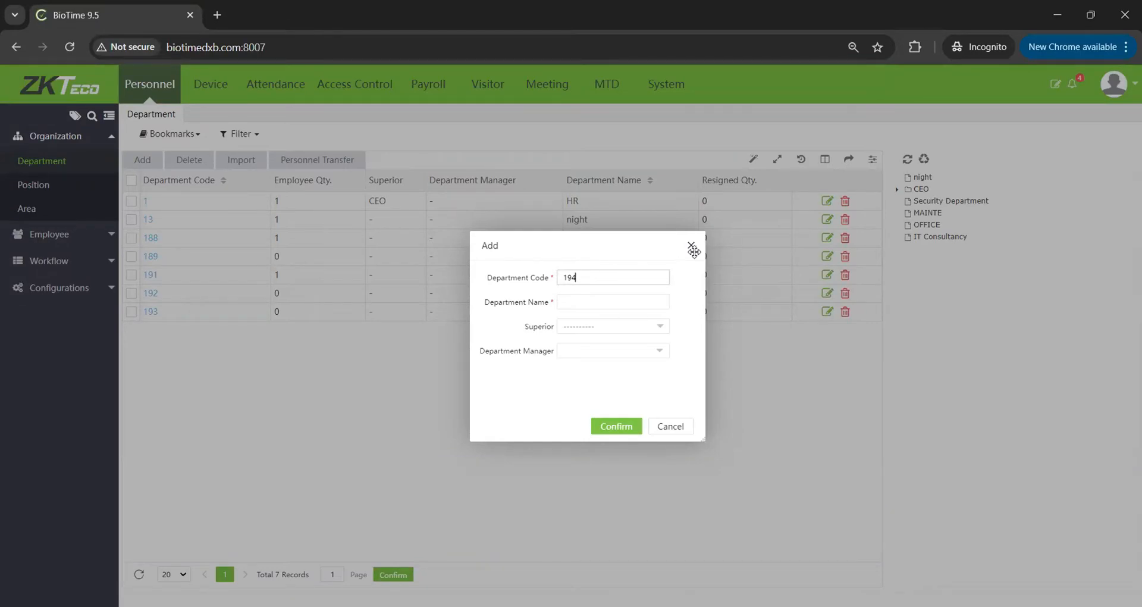
pyautogui.click(691, 246)
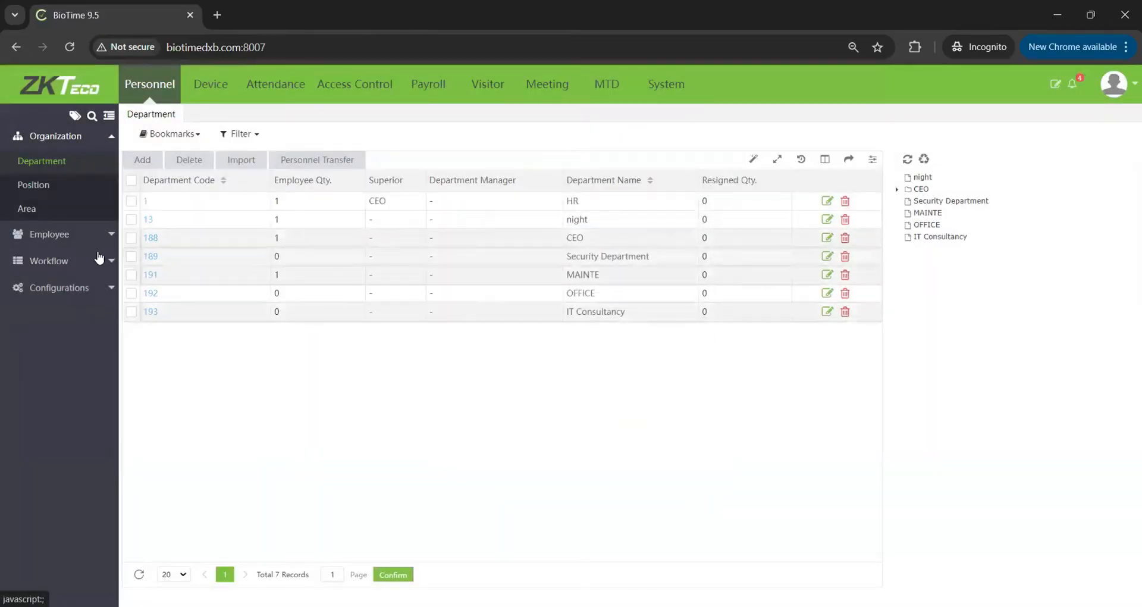
# Add an employee with the first name zktestemp, department OFFICE and area UNEC.
pyautogui.click(54, 238)
pyautogui.click(35, 188)
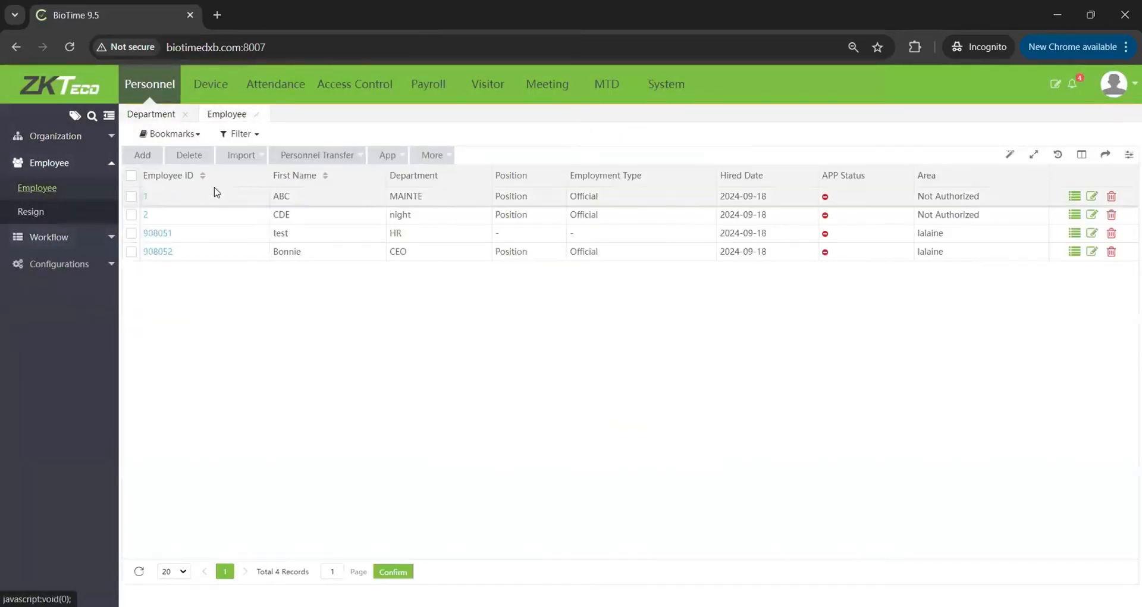
pyautogui.click(134, 156)
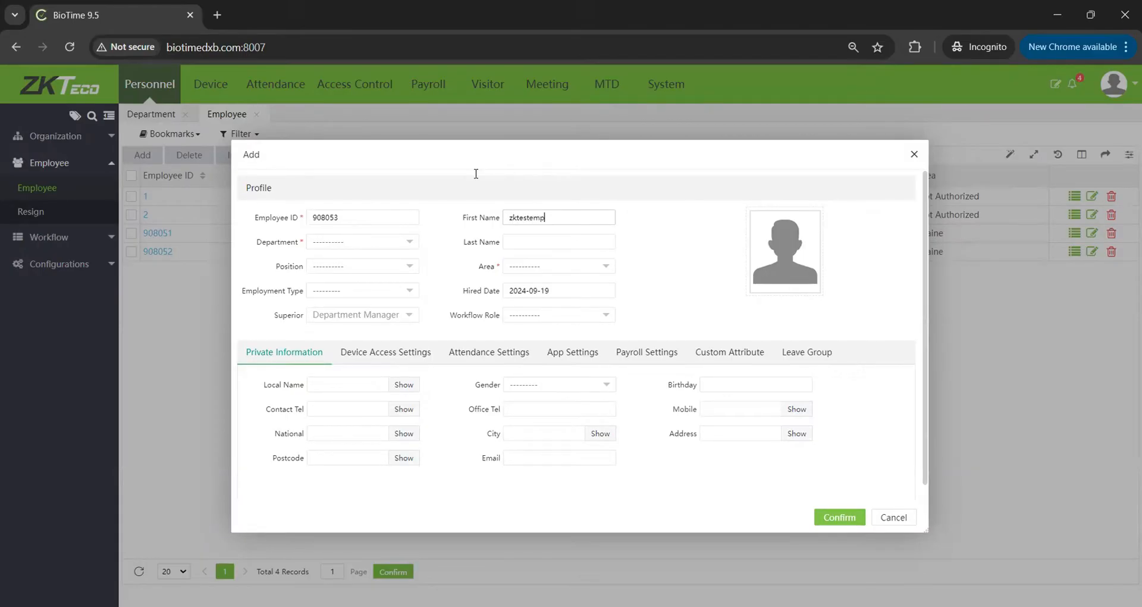
pyautogui.click(393, 244)
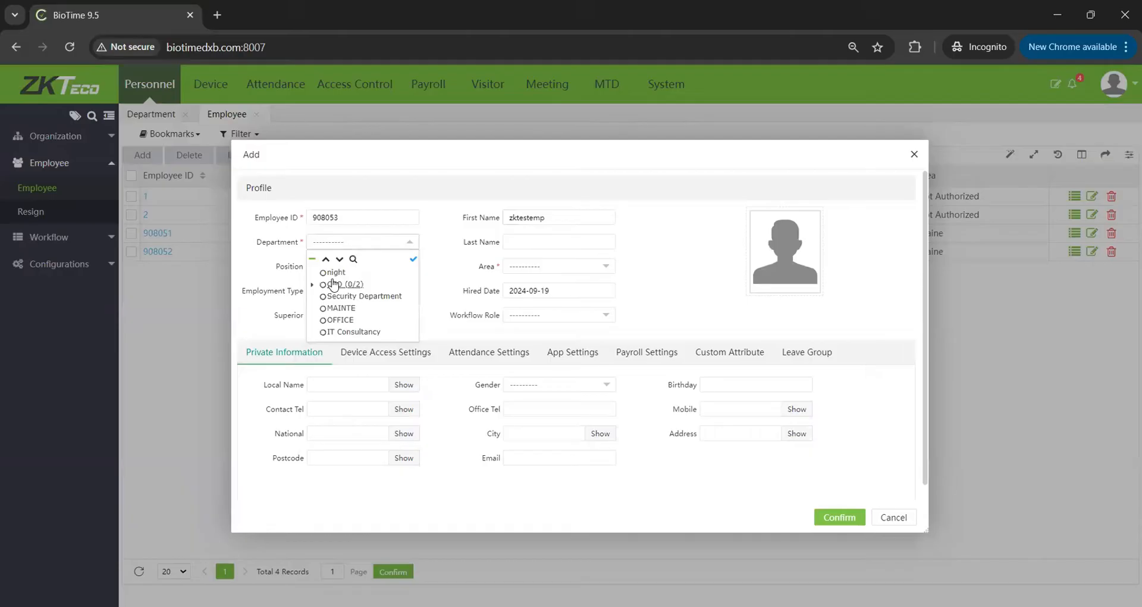
pyautogui.click(340, 320)
pyautogui.click(553, 266)
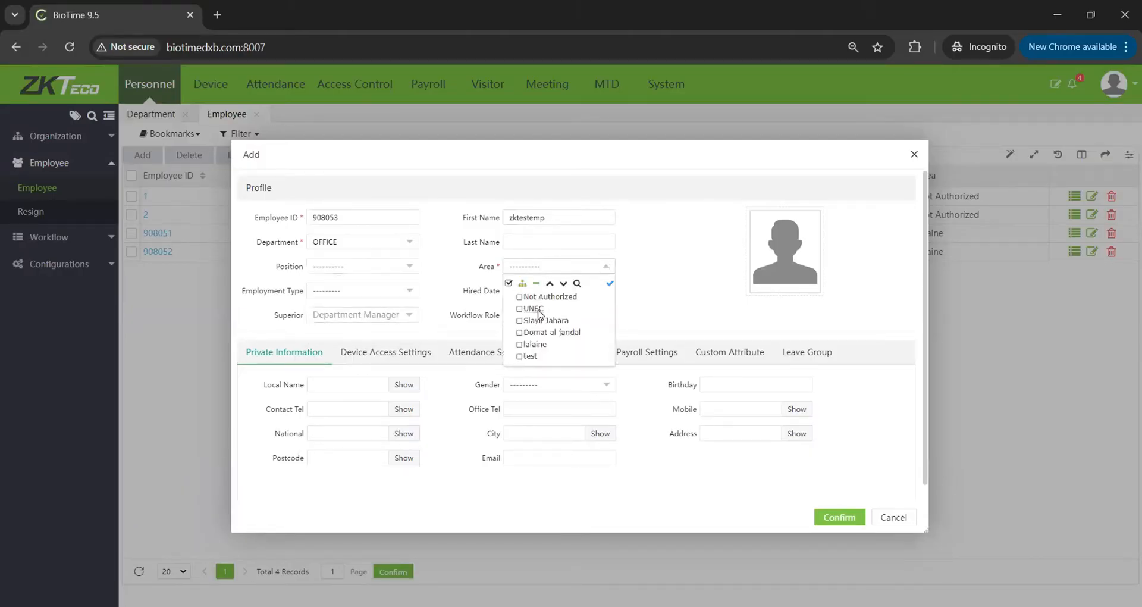
pyautogui.click(539, 309)
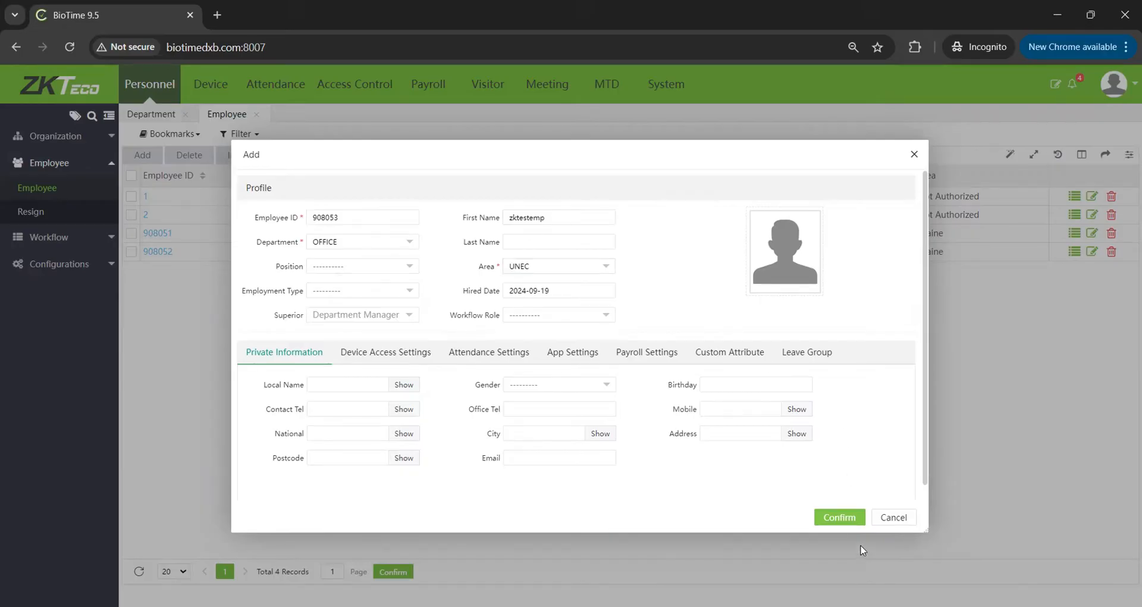
pyautogui.click(838, 518)
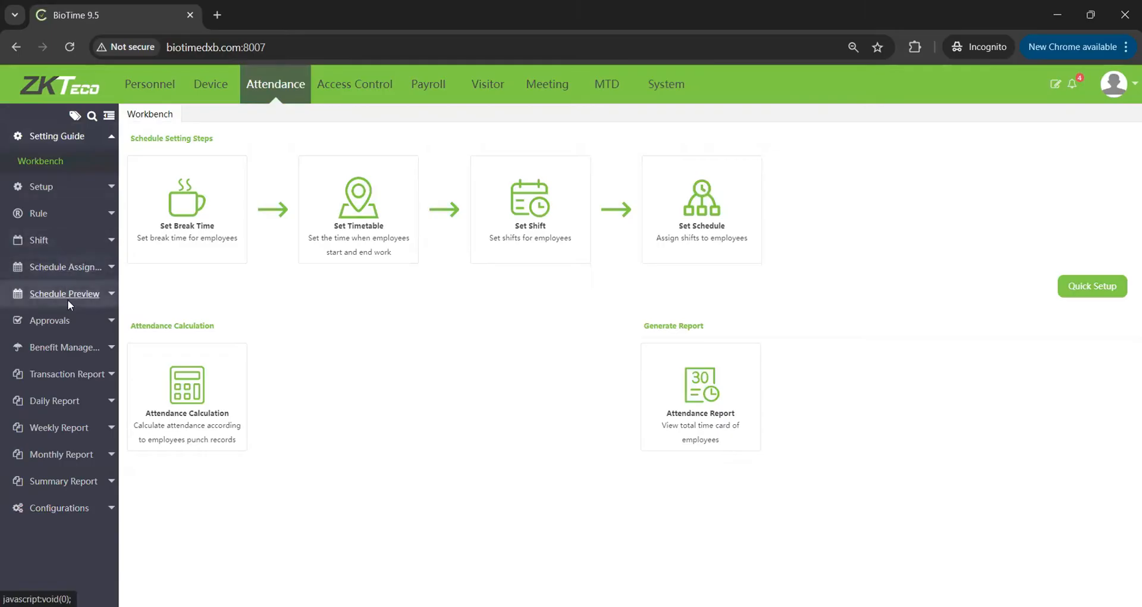
# View the list of shift timetables in the Attendance module and return to the dashboard.
pyautogui.click(46, 237)
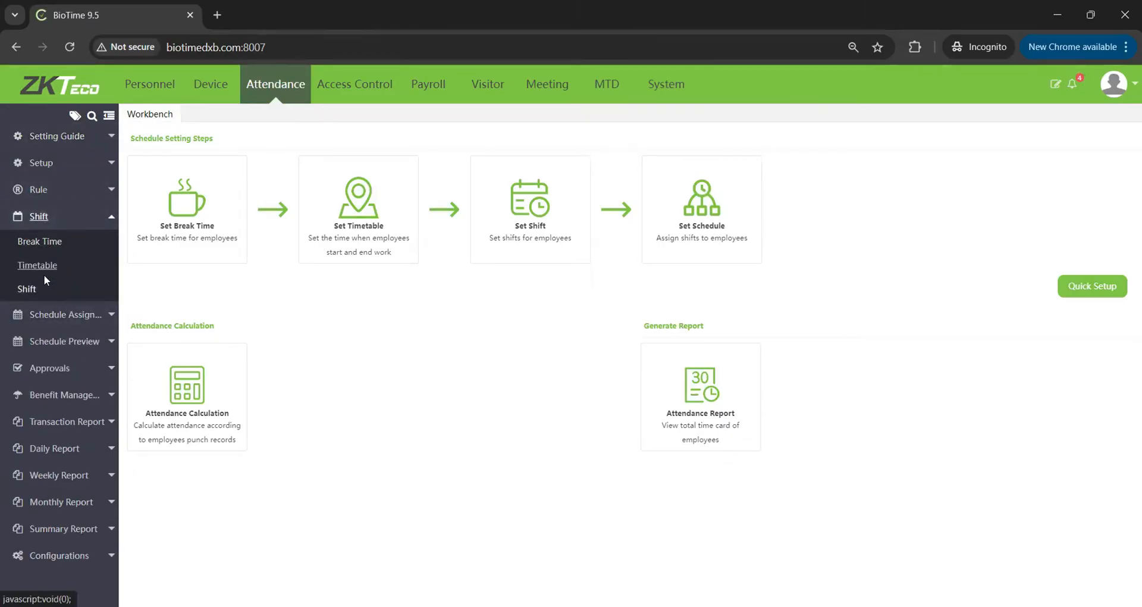
pyautogui.click(44, 269)
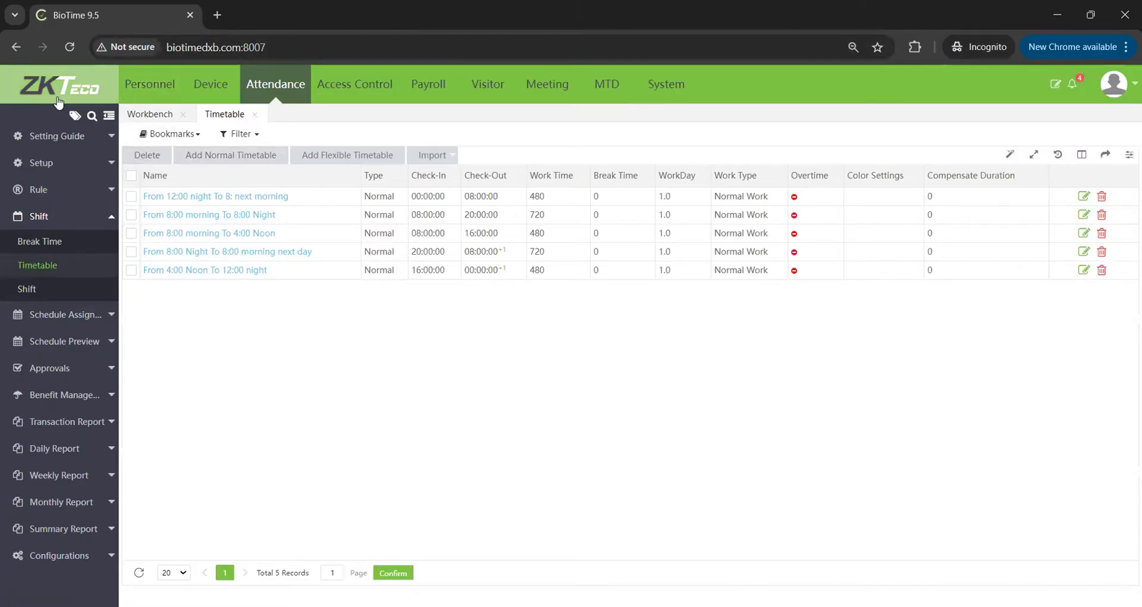
pyautogui.click(71, 85)
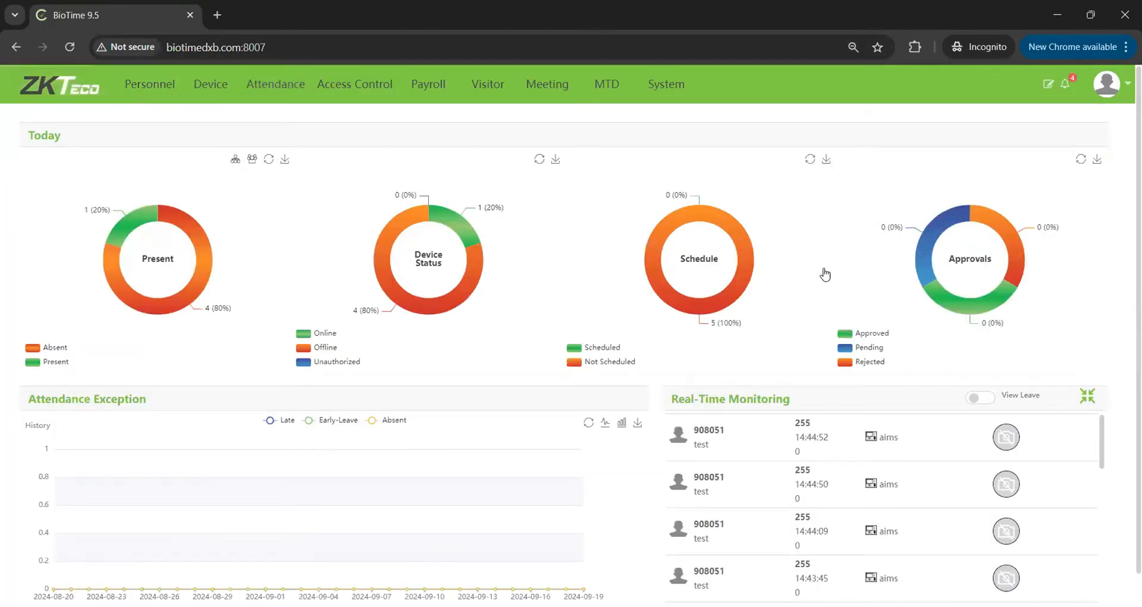
# Reopen the Attendance module and bring up its Timetable list under the shift settings.
pyautogui.click(276, 85)
pyautogui.click(69, 163)
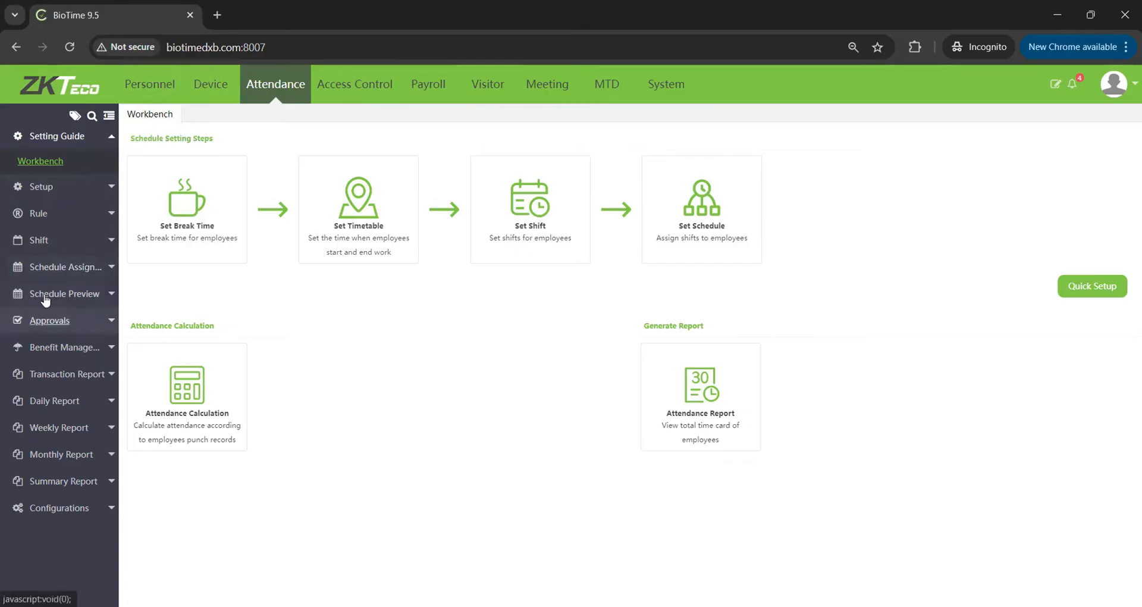
pyautogui.click(44, 244)
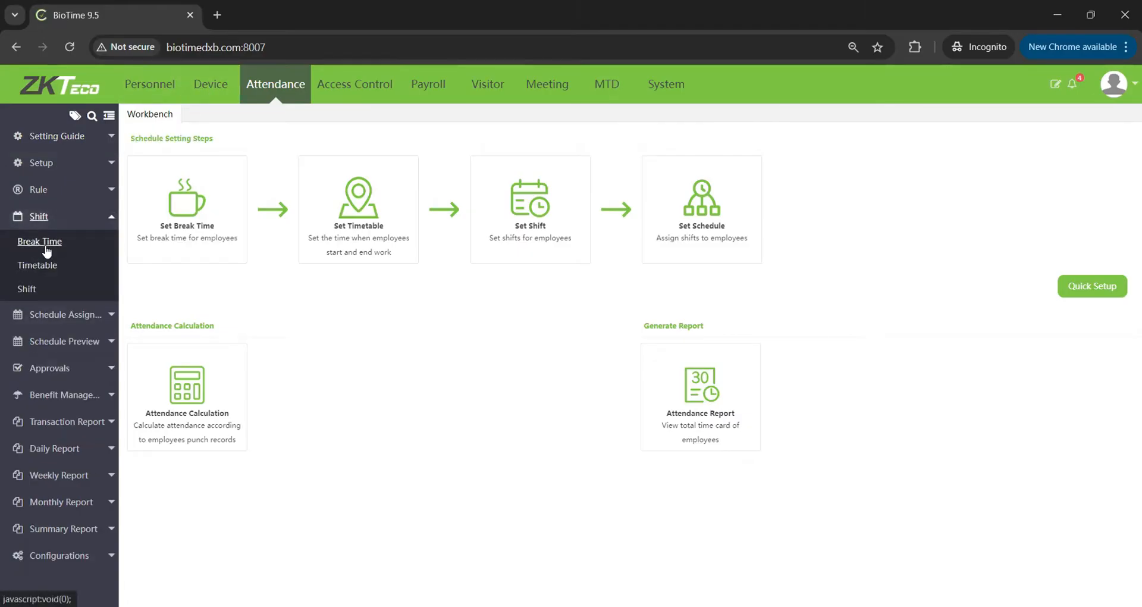
pyautogui.click(40, 266)
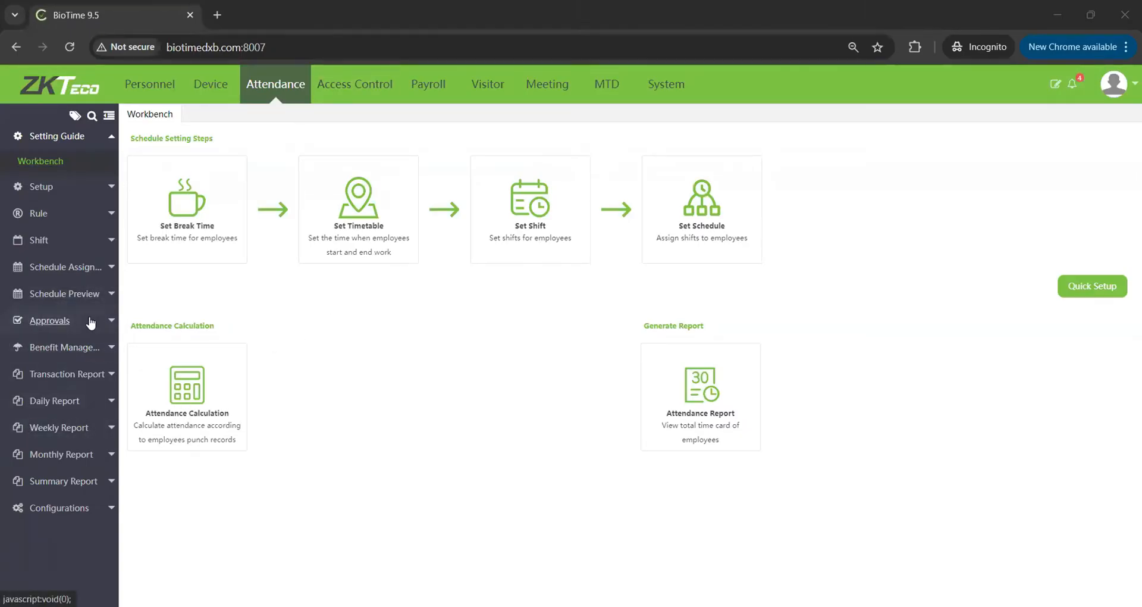
pyautogui.click(38, 240)
pyautogui.click(37, 265)
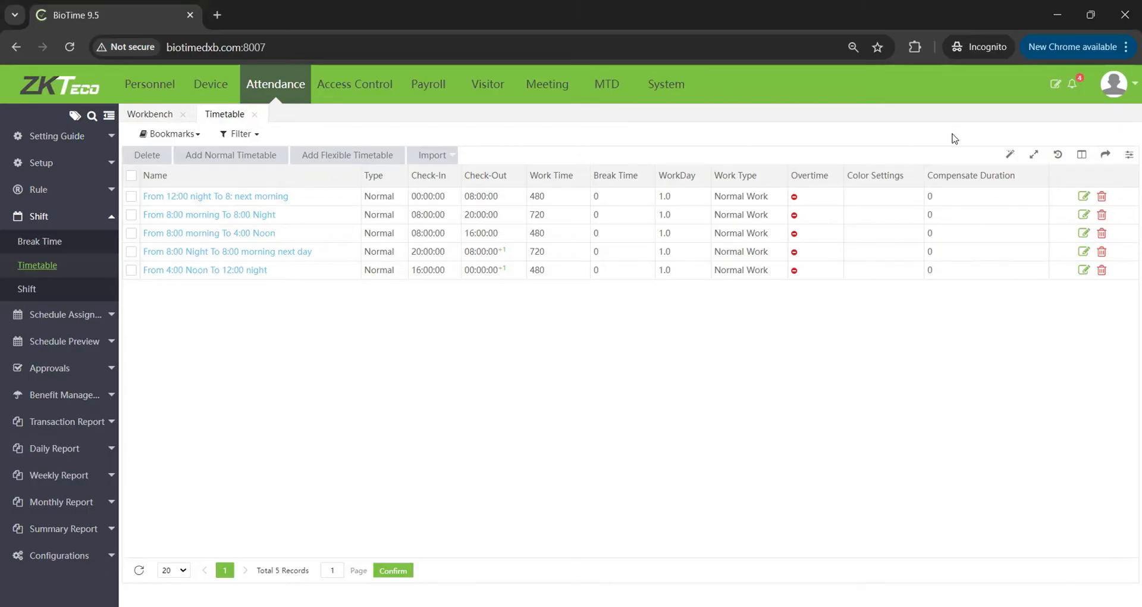
# Start a new normal timetable named normal and set its check-in time to 08:00:00.
pyautogui.click(232, 160)
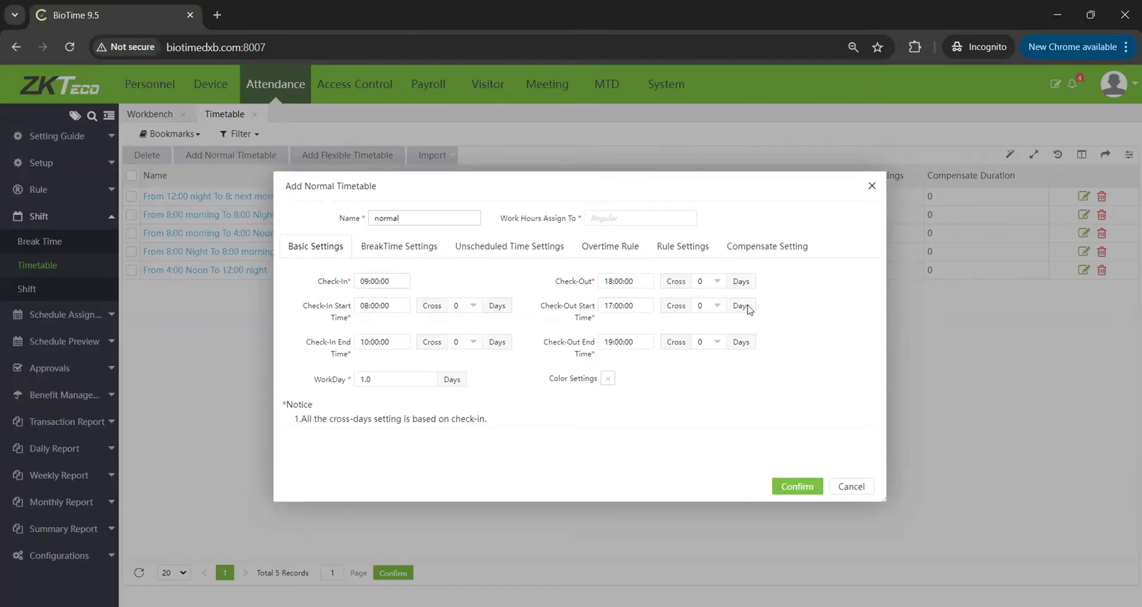
pyautogui.click(403, 281)
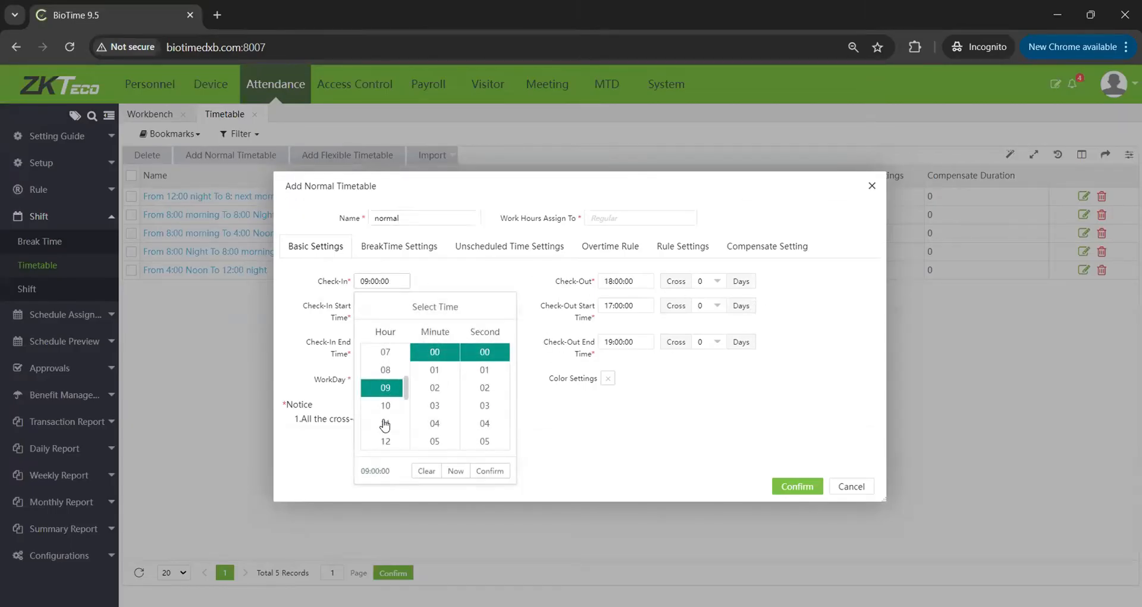
pyautogui.click(386, 370)
pyautogui.click(490, 470)
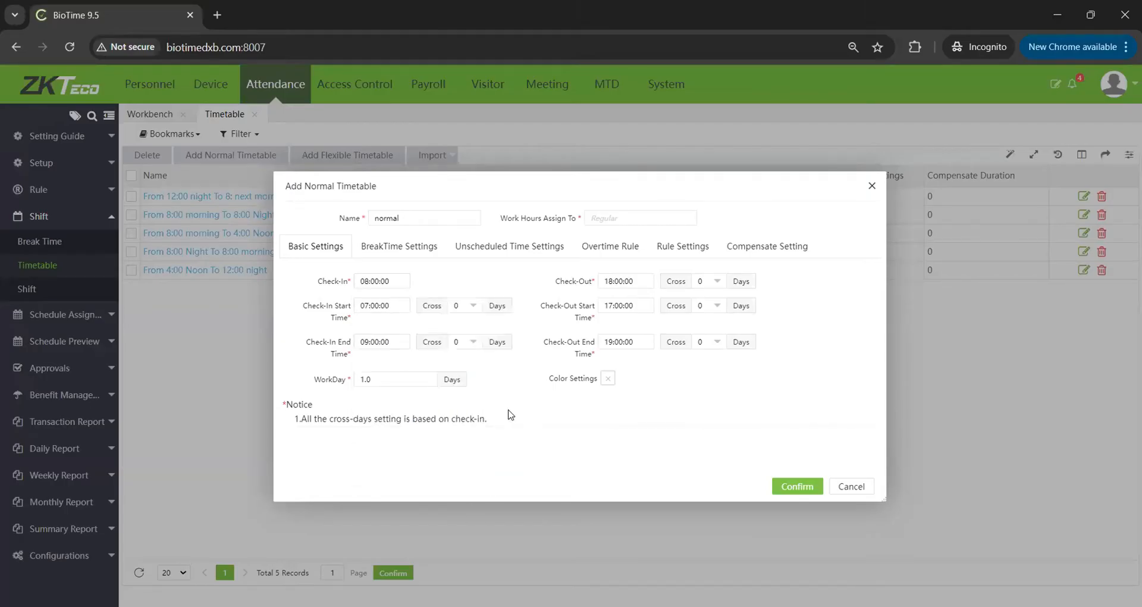
# Set the timetable's check-out time to 17:00:00 and look at the cross-day options without changing them.
pyautogui.click(648, 281)
pyautogui.scroll(2, 651, 399)
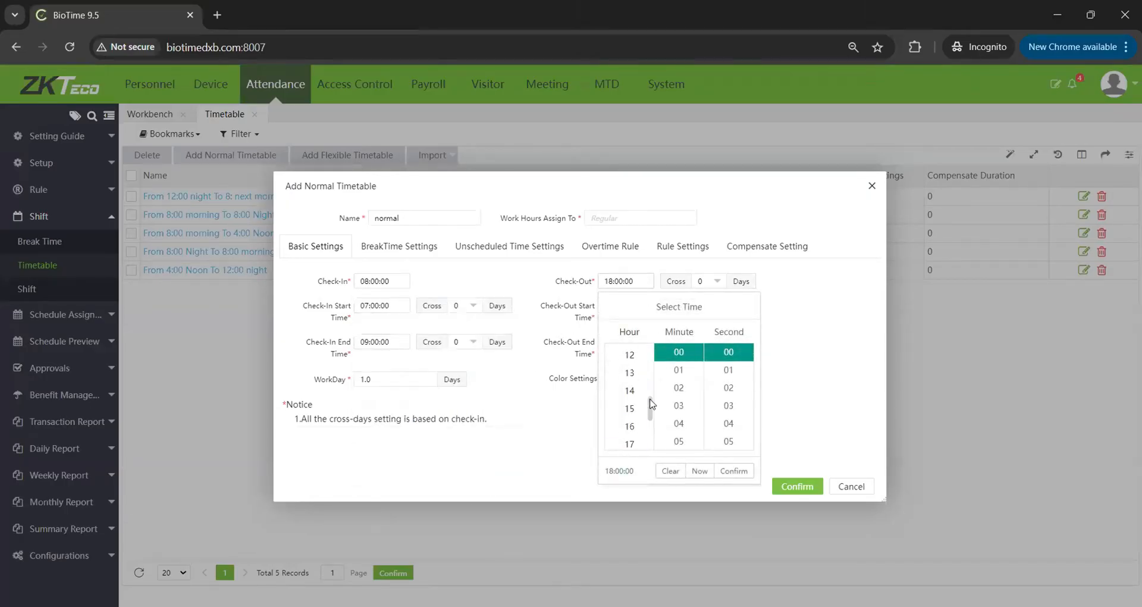
pyautogui.scroll(-3, 651, 403)
pyautogui.scroll(2, 632, 405)
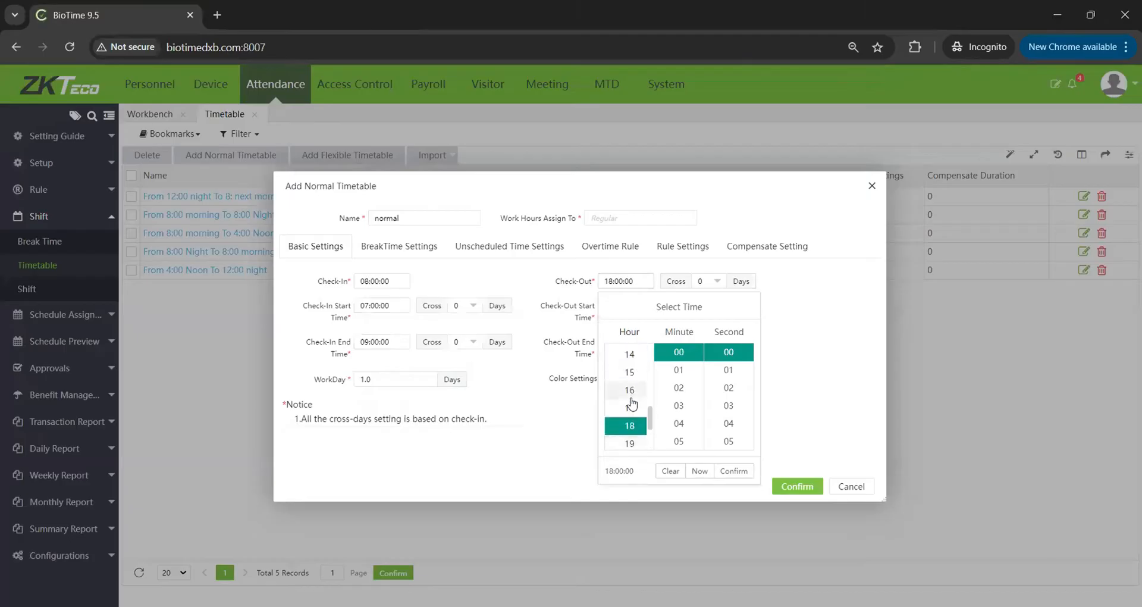
pyautogui.click(632, 406)
pyautogui.click(737, 471)
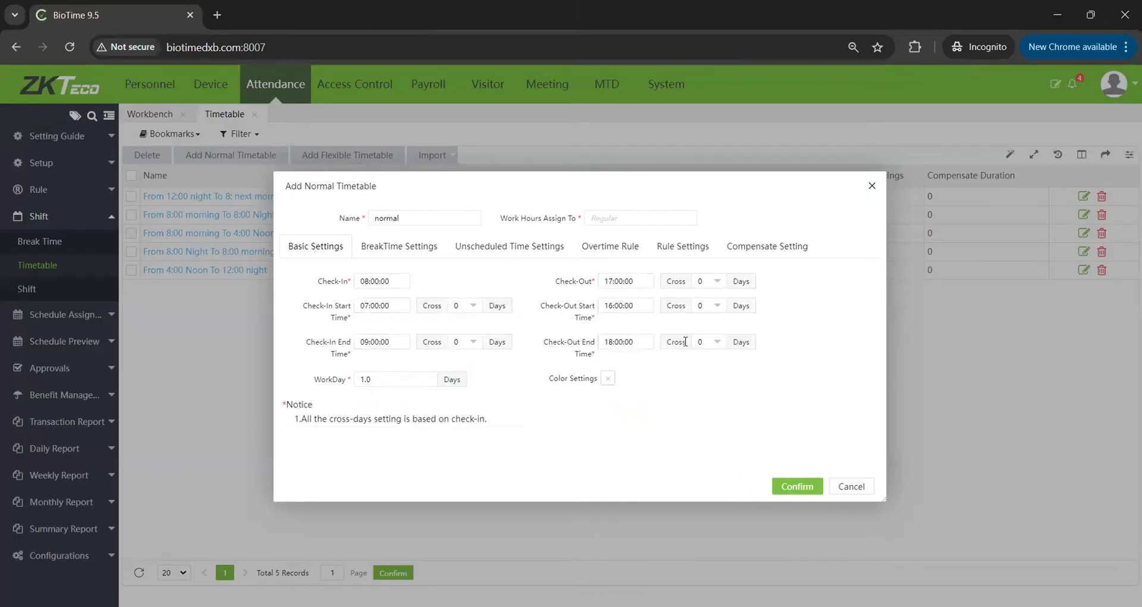
pyautogui.click(717, 281)
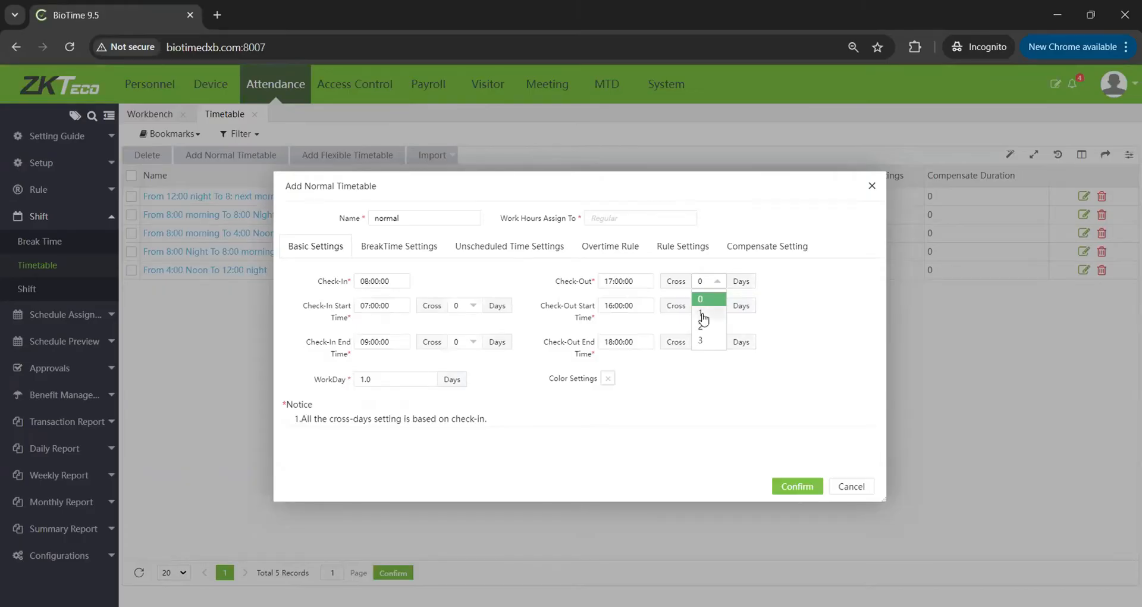
pyautogui.click(847, 375)
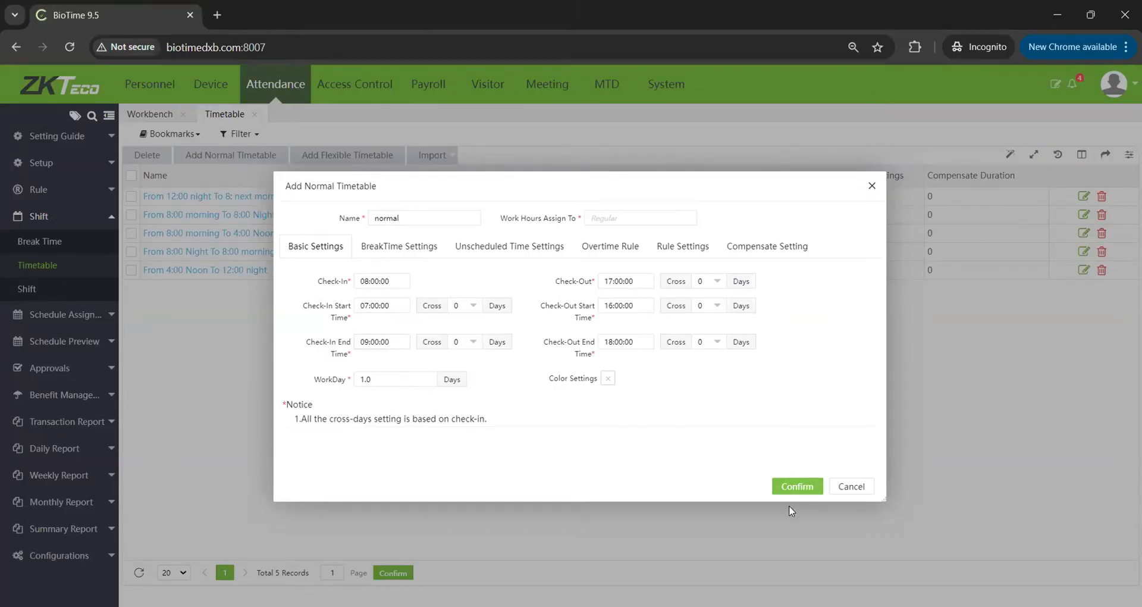
# Include the entry named Break in the timetable's break time settings.
pyautogui.click(528, 250)
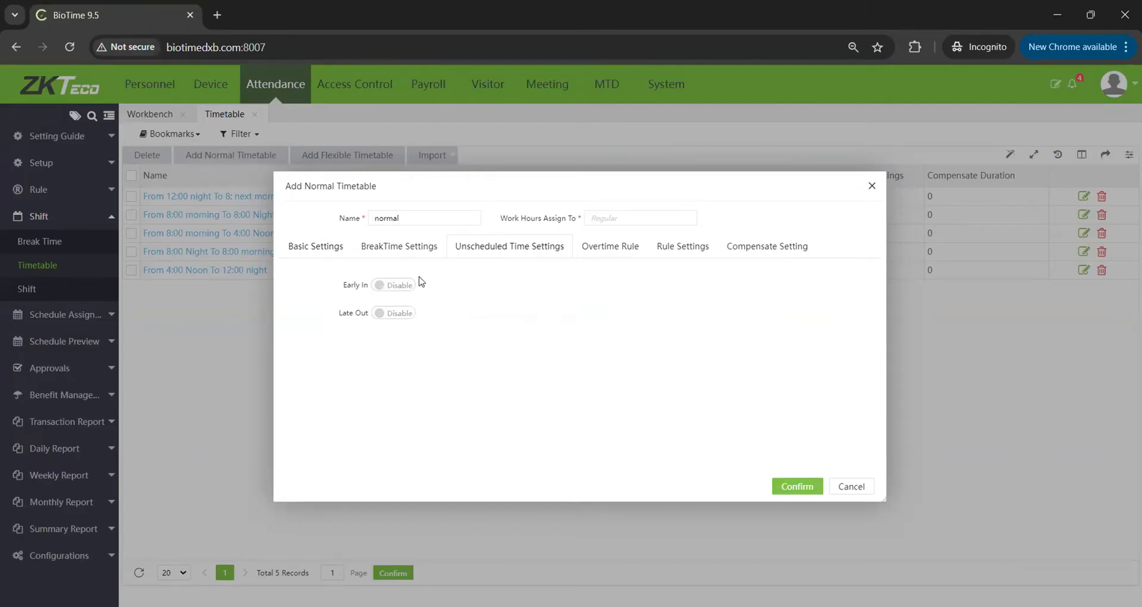
pyautogui.click(380, 249)
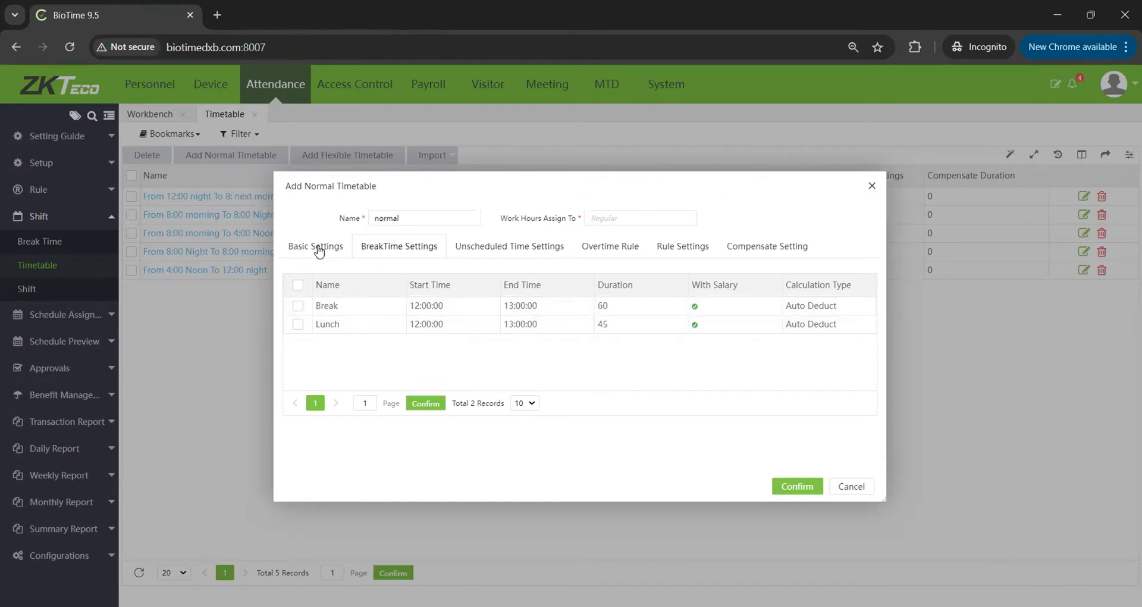
pyautogui.click(298, 306)
# Enable Early In in the unscheduled time settings and assign its work hours to Normal OT.
pyautogui.click(519, 251)
pyautogui.click(400, 285)
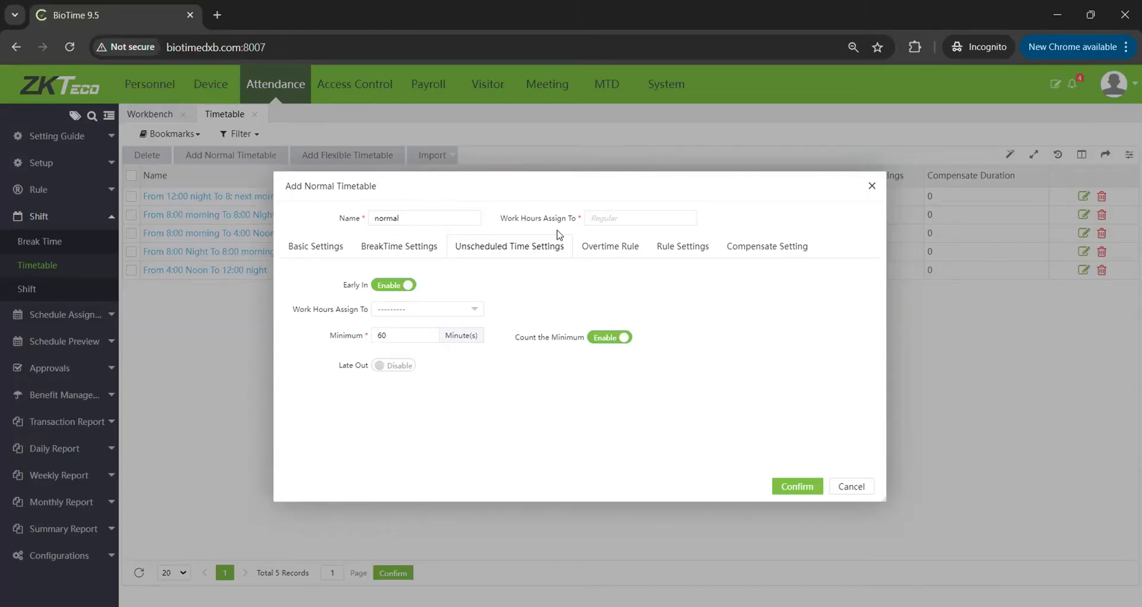
pyautogui.click(409, 310)
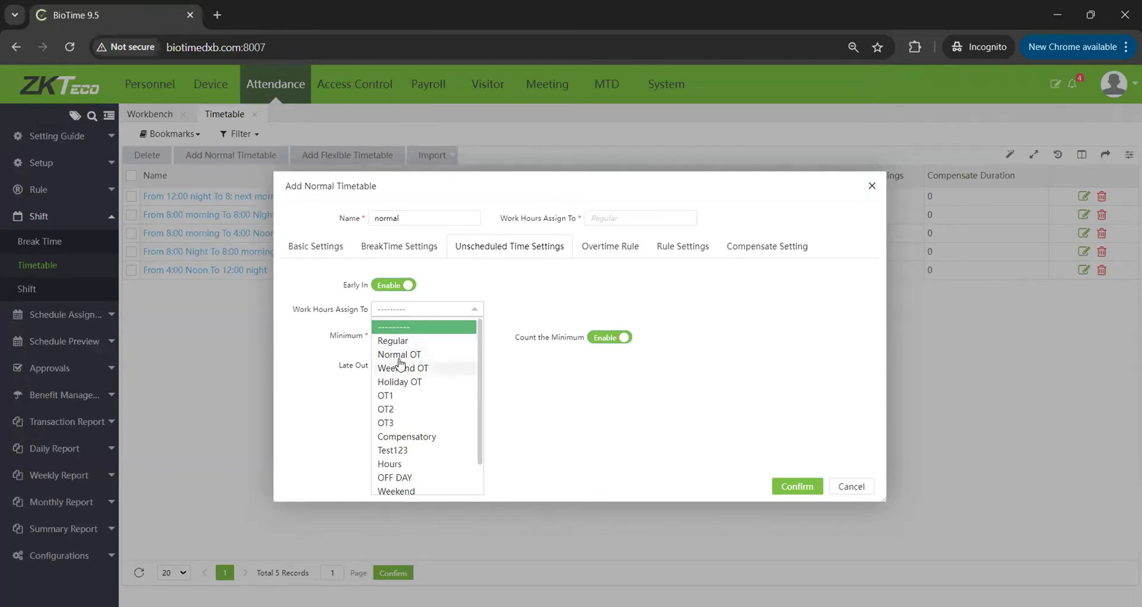
pyautogui.click(403, 355)
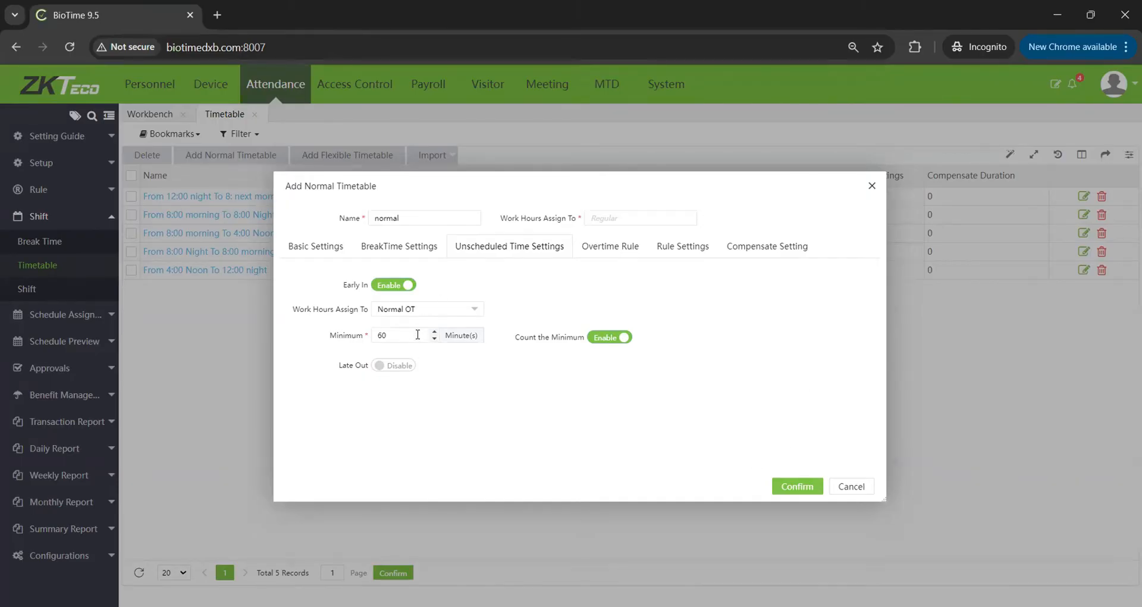
# Enable Late Out and assign its work hours to Normal OT.
pyautogui.click(402, 369)
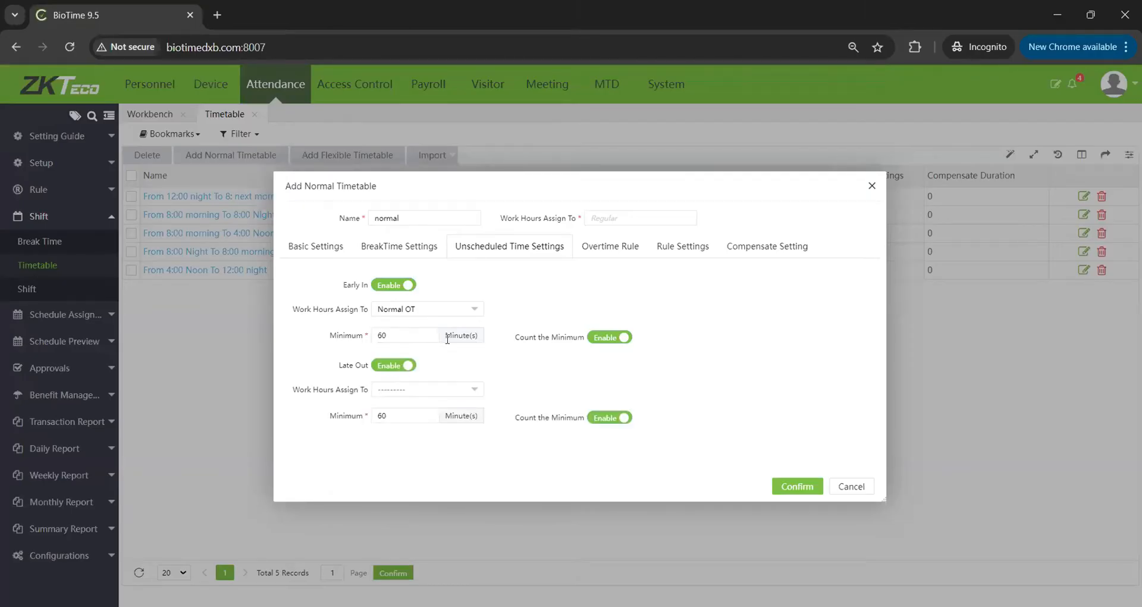
pyautogui.click(411, 393)
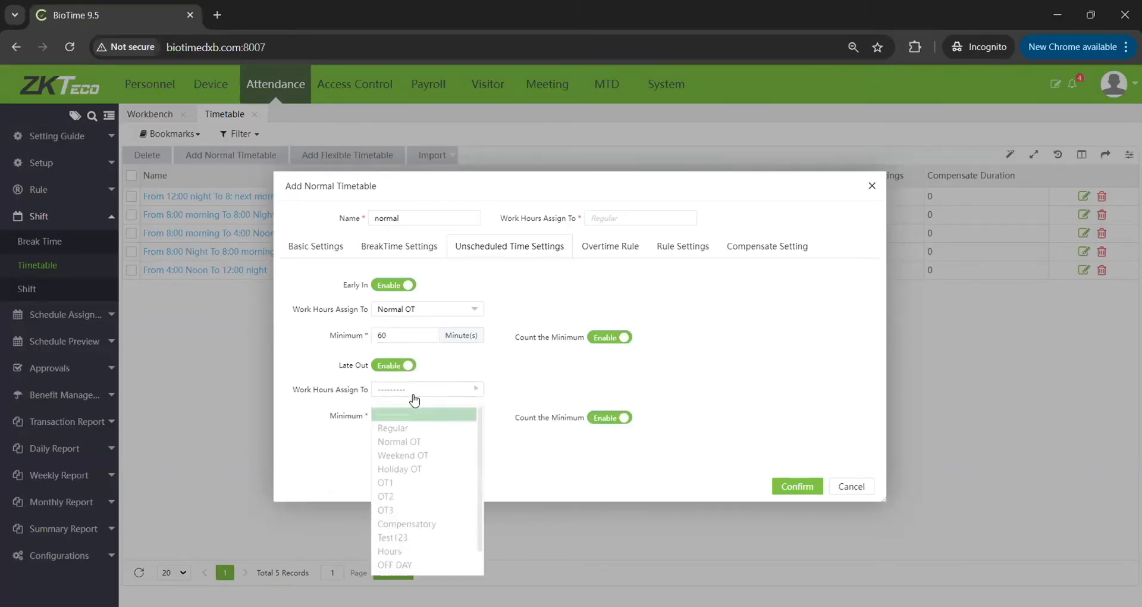
pyautogui.click(402, 440)
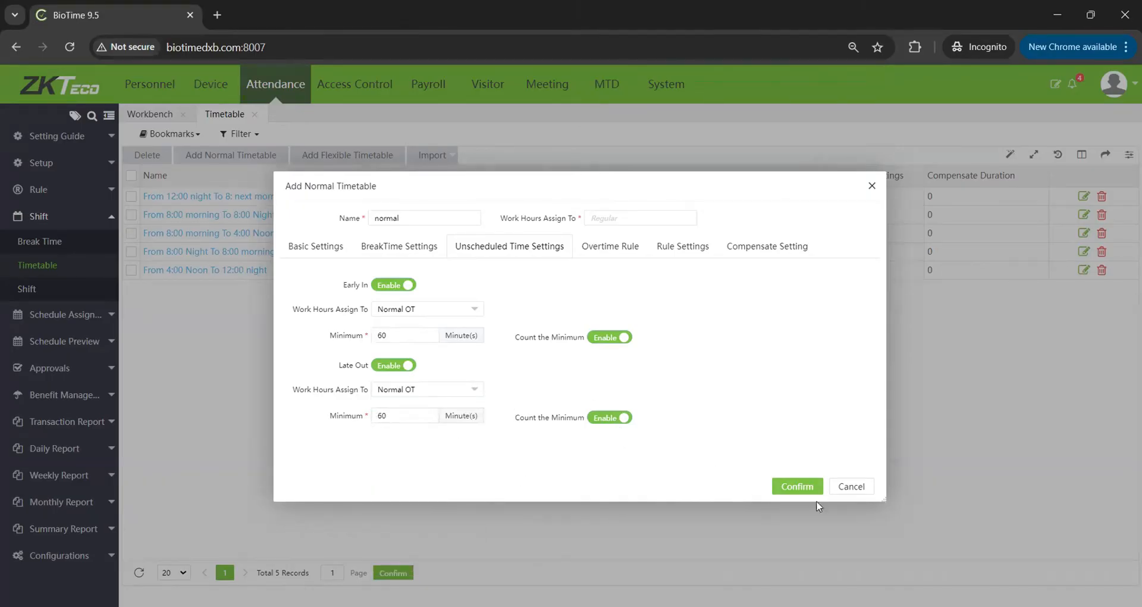
# Enable both Max OT and Overtime in the timetable's overtime rule.
pyautogui.click(605, 250)
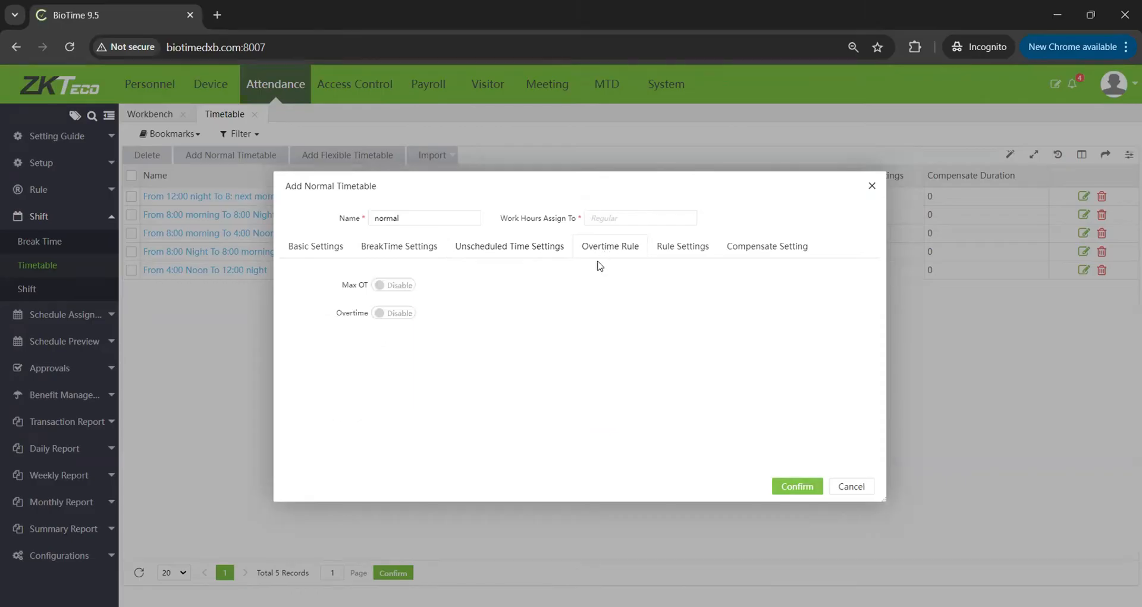
pyautogui.click(400, 287)
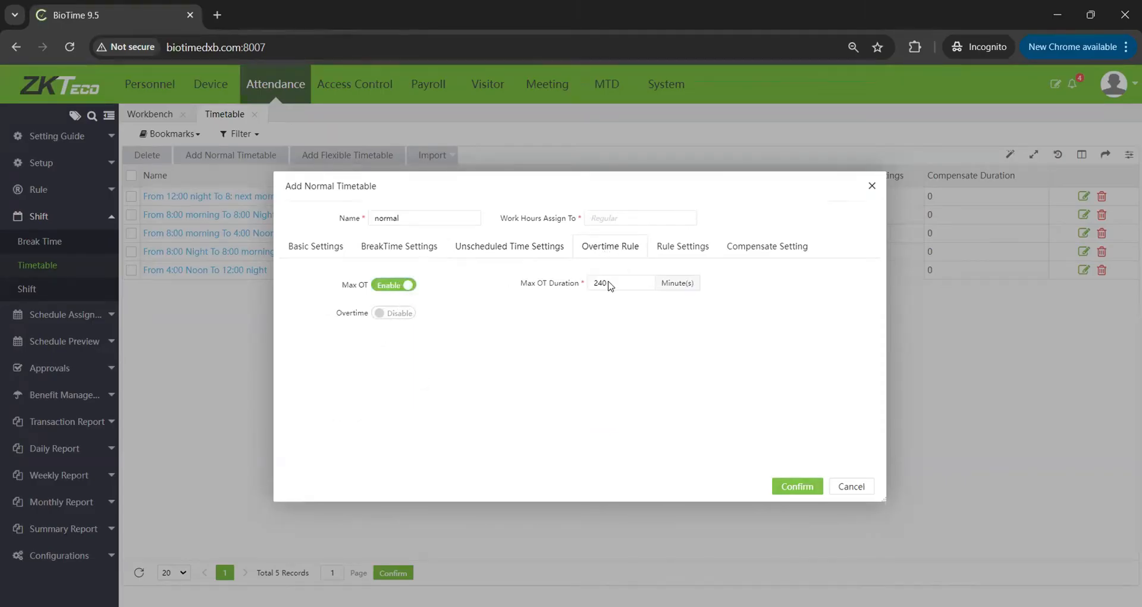
pyautogui.click(399, 314)
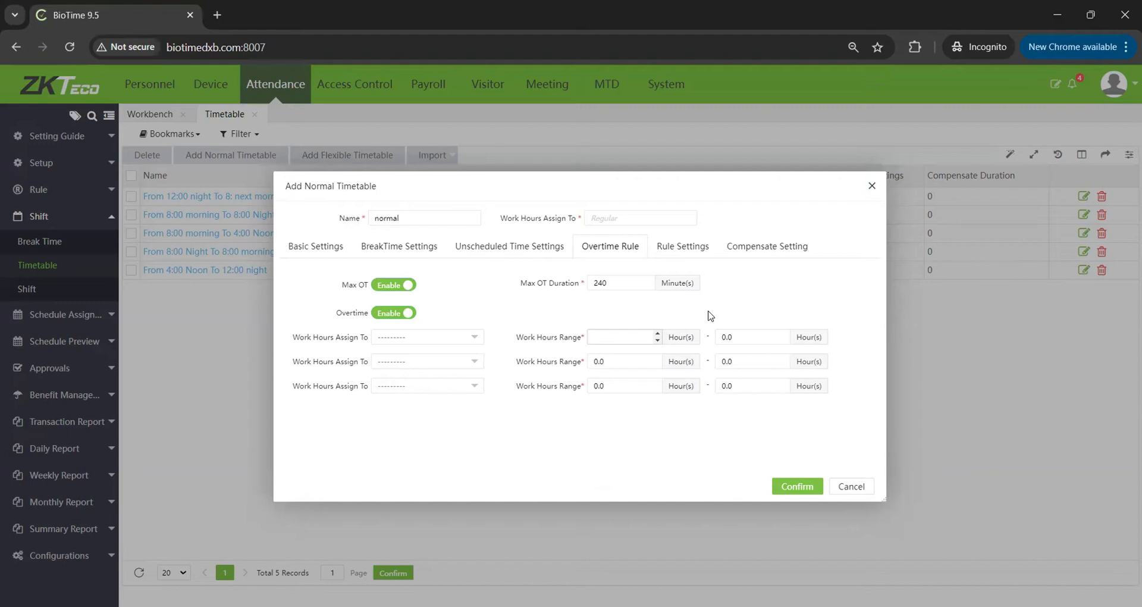
# Set the first overtime work hours range to 9–12 hours and assign it to Normal OT.
pyautogui.write('9')
pyautogui.click(751, 334)
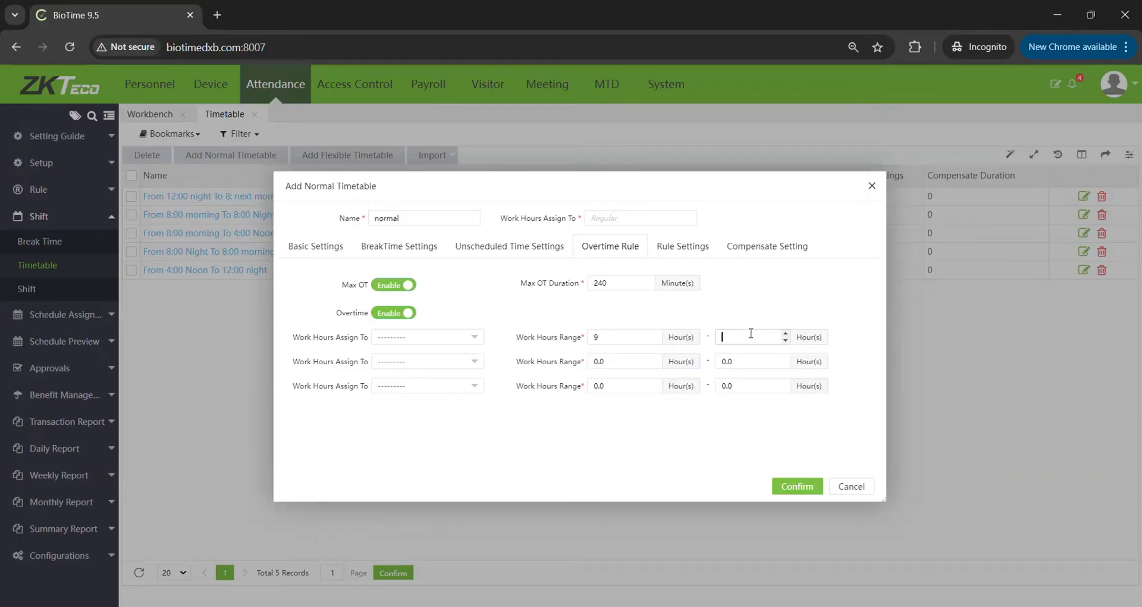
pyautogui.write('12')
pyautogui.click(424, 337)
pyautogui.click(397, 369)
# Set the second overtime work hours range to 12–14 hours and assign it to OT1.
pyautogui.click(620, 363)
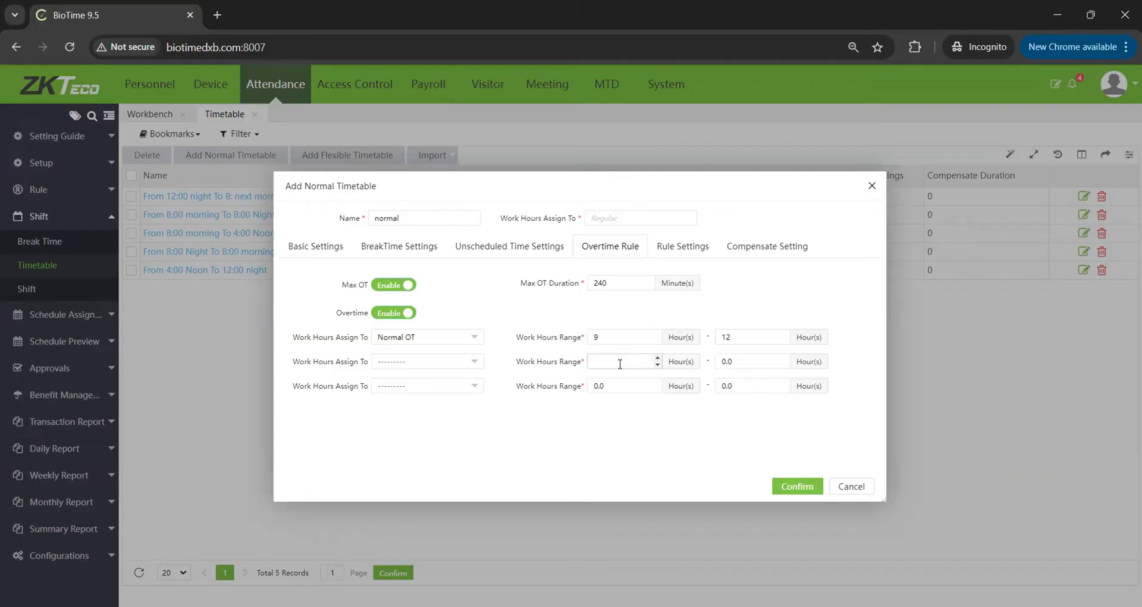
pyautogui.write('12')
pyautogui.click(751, 362)
pyautogui.press('BackSpace')
pyautogui.press('BackSpace')
pyautogui.write('14')
pyautogui.click(409, 361)
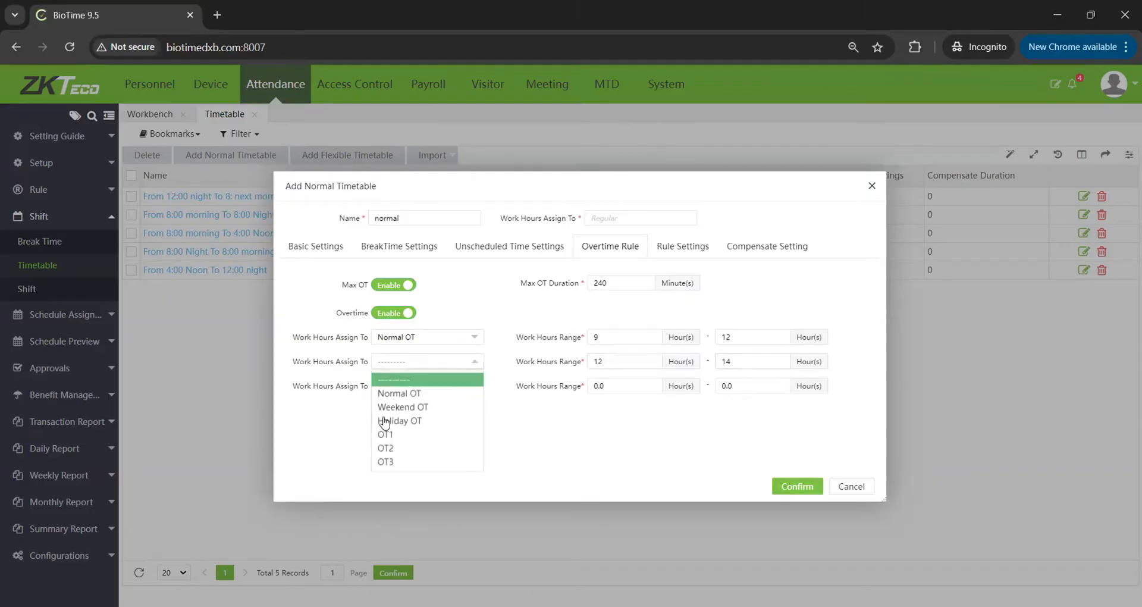
pyautogui.click(394, 440)
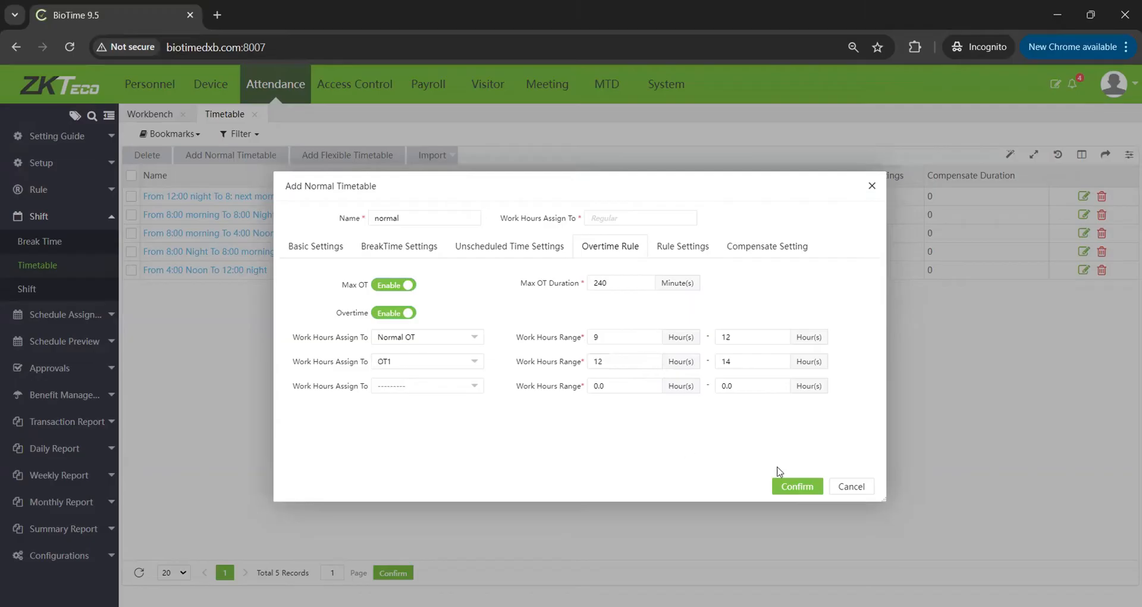
# Review the rule and compensate settings without changing them, and save the timetable.
pyautogui.click(669, 249)
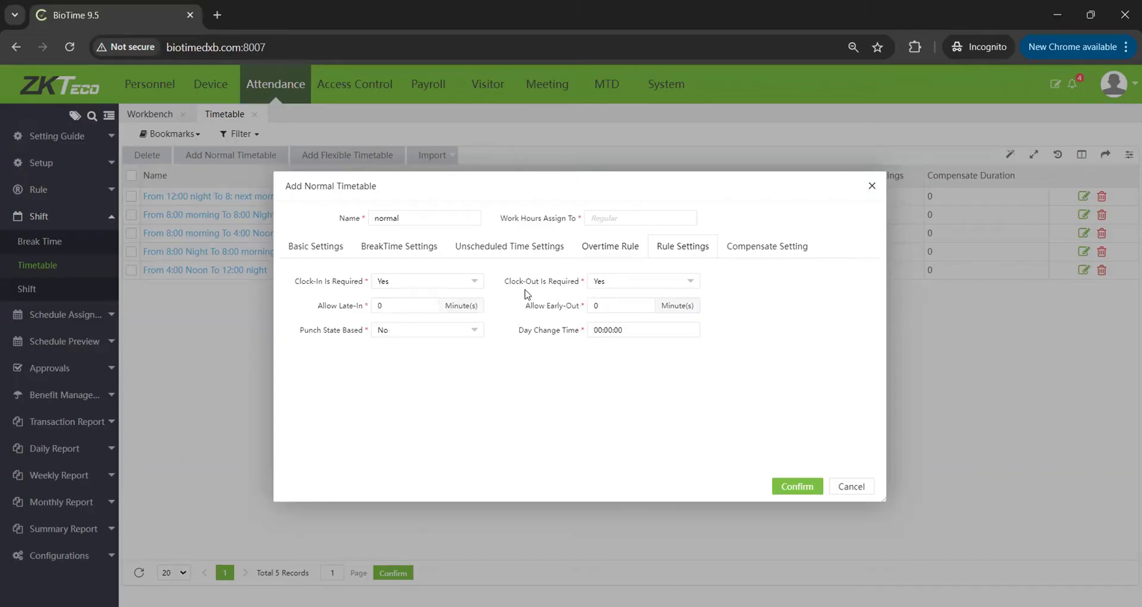
pyautogui.click(467, 284)
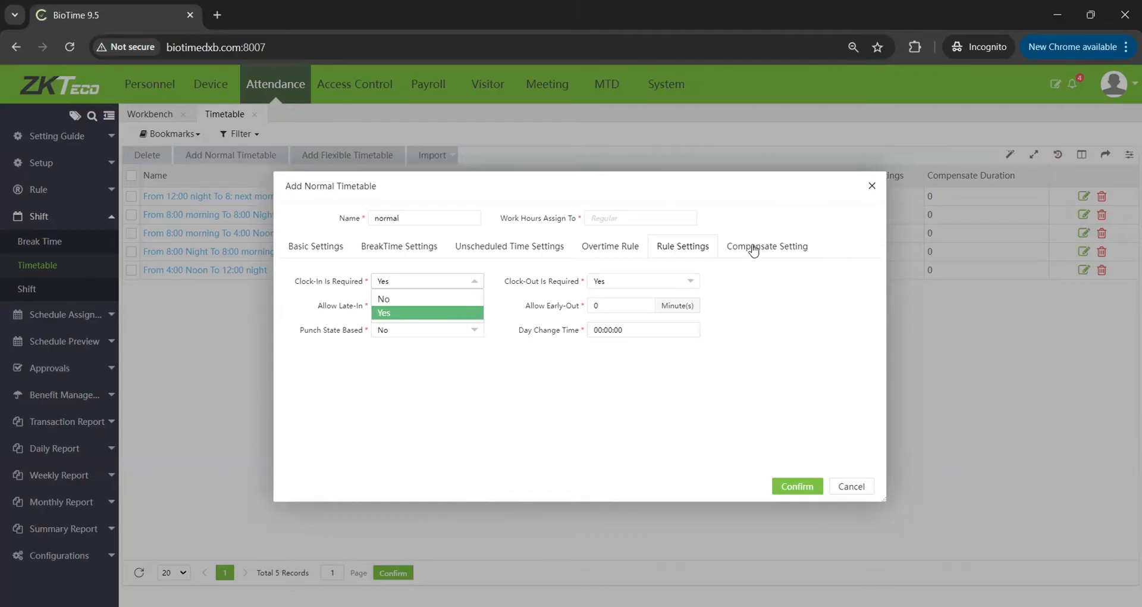
pyautogui.click(394, 387)
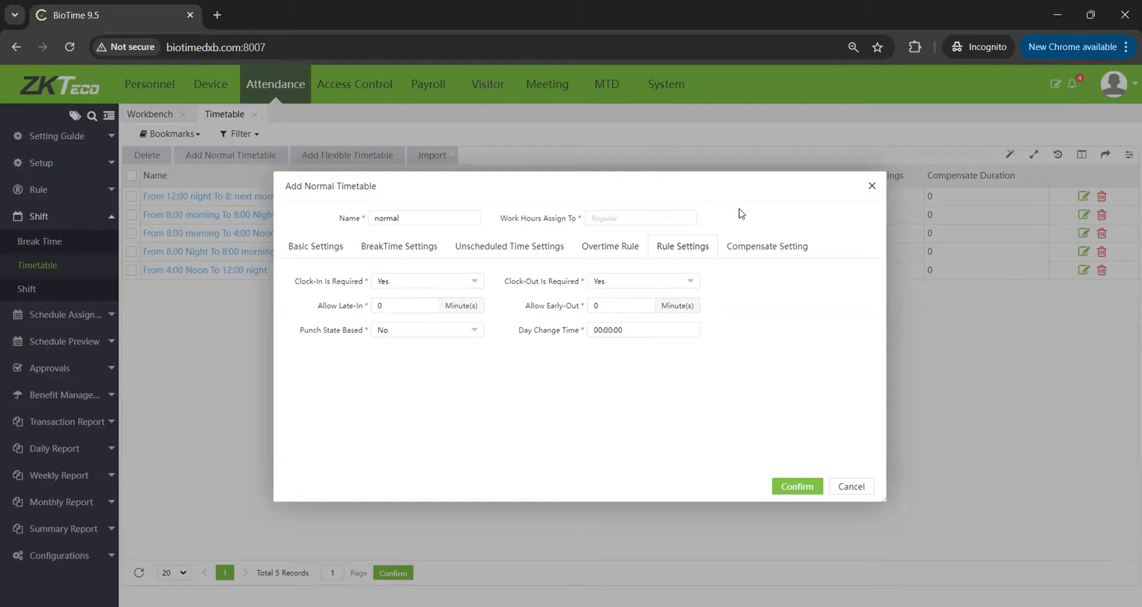
pyautogui.click(777, 246)
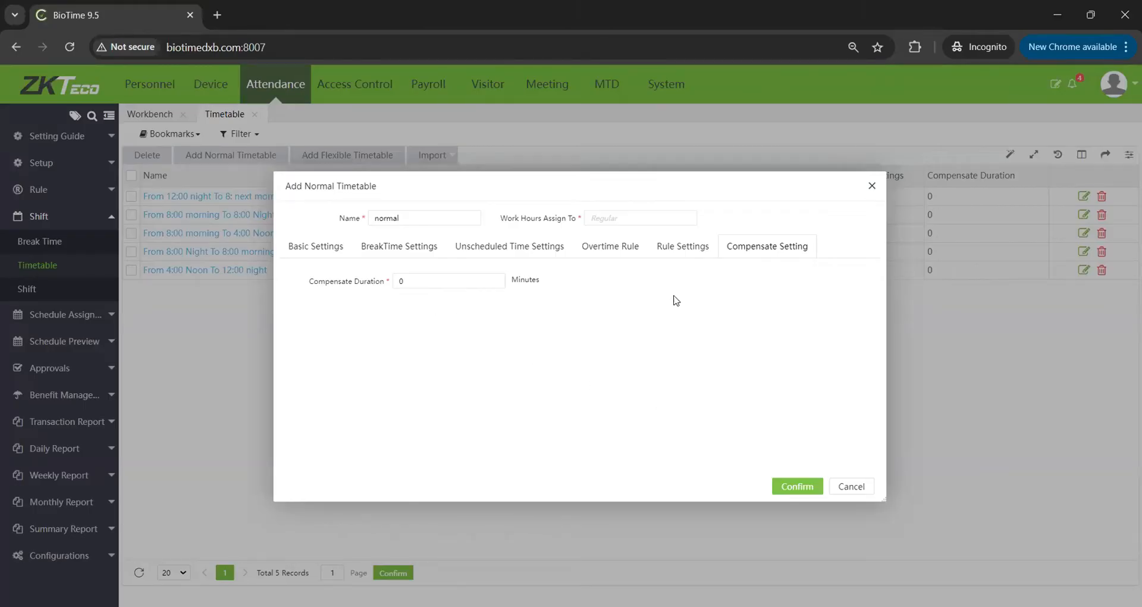
pyautogui.click(801, 486)
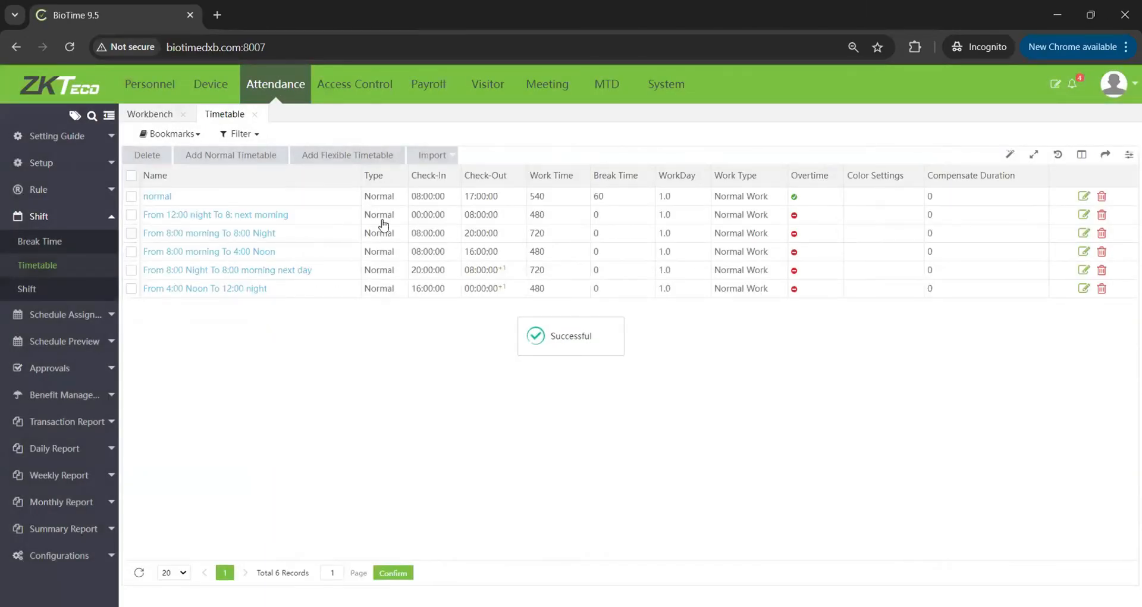
# Start adding a shift named normshift with Auto Shift enabled.
pyautogui.click(24, 290)
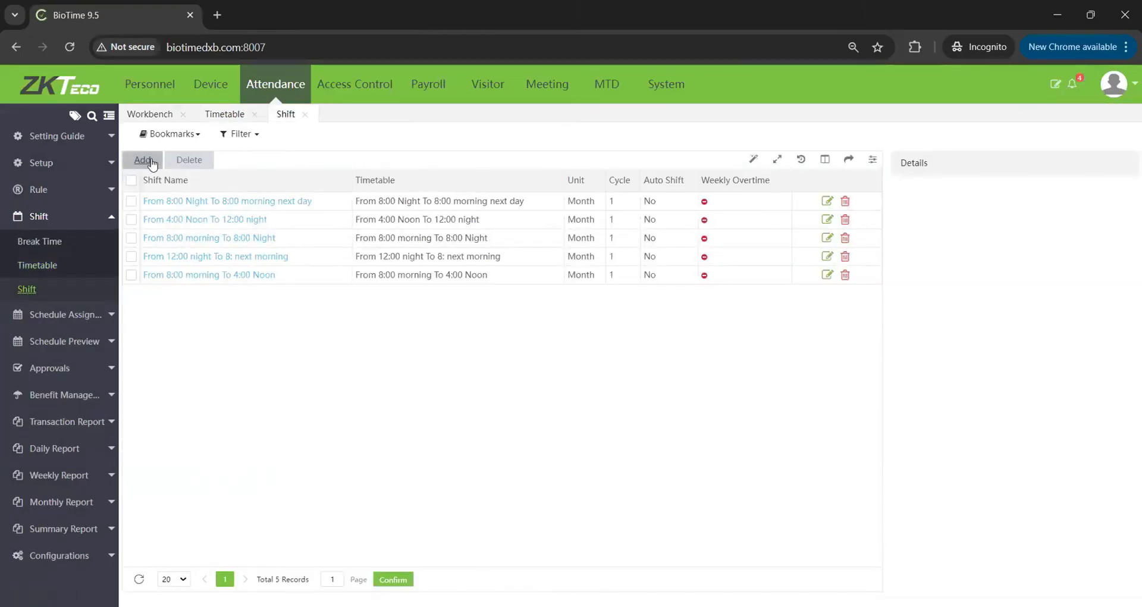
pyautogui.click(150, 161)
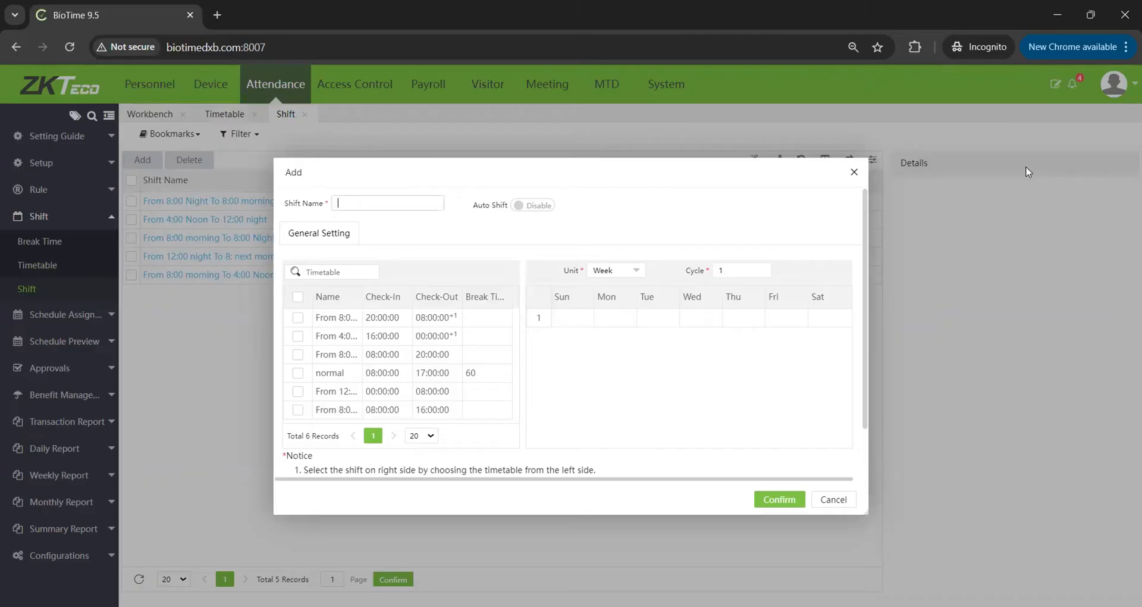
pyautogui.write('norms')
pyautogui.write('h')
pyautogui.write('ifyt')
pyautogui.click(543, 206)
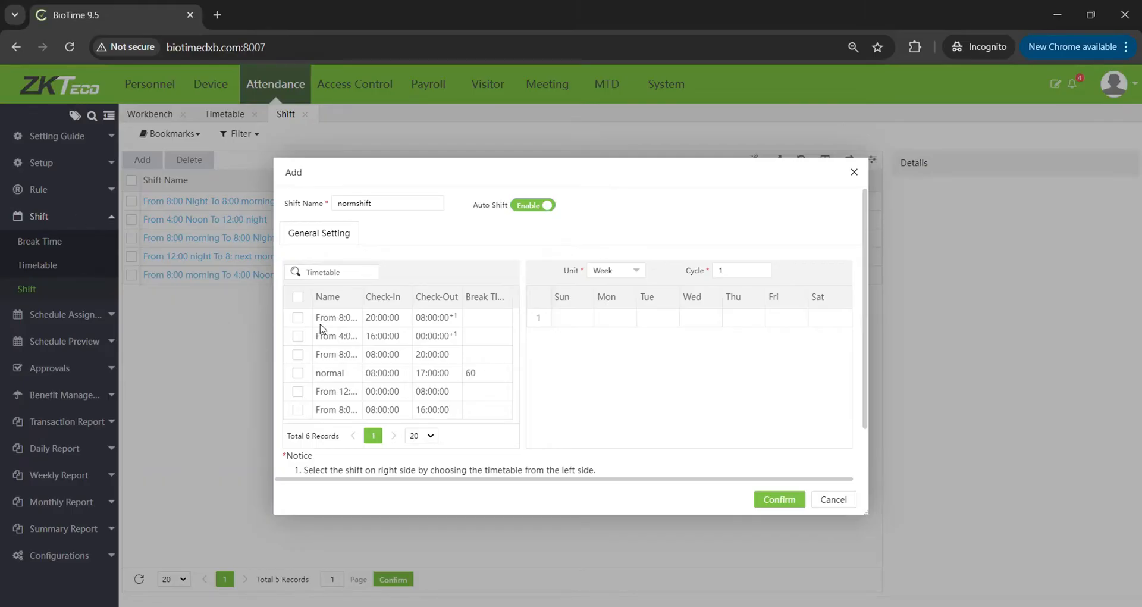
# Filter the shift's timetable list by norm and select the normal timetable.
pyautogui.scroll(-2, 326, 378)
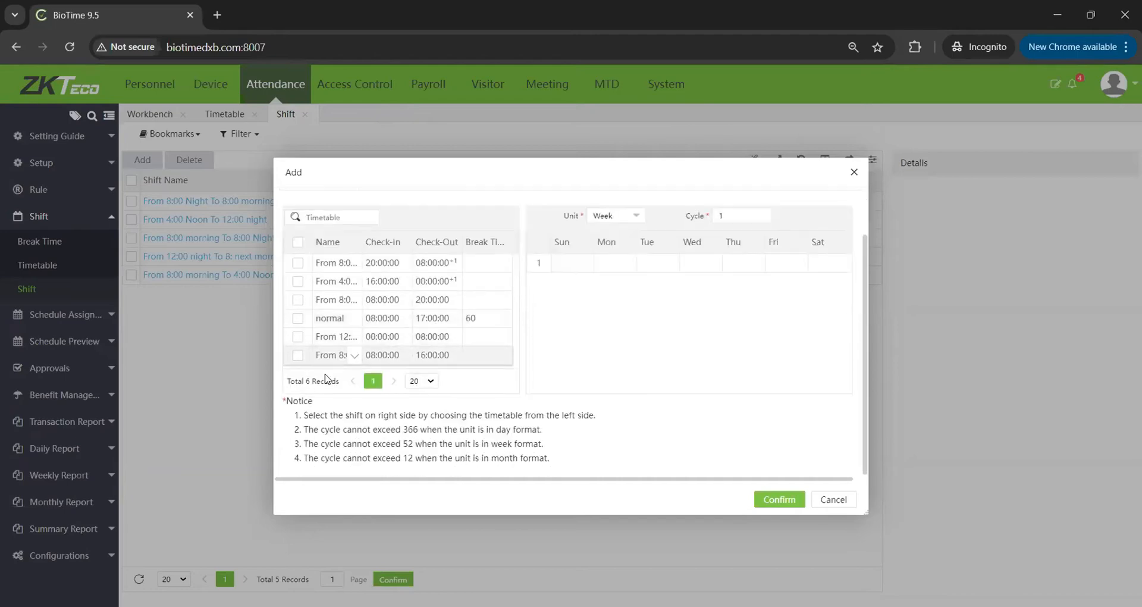
pyautogui.scroll(2, 344, 285)
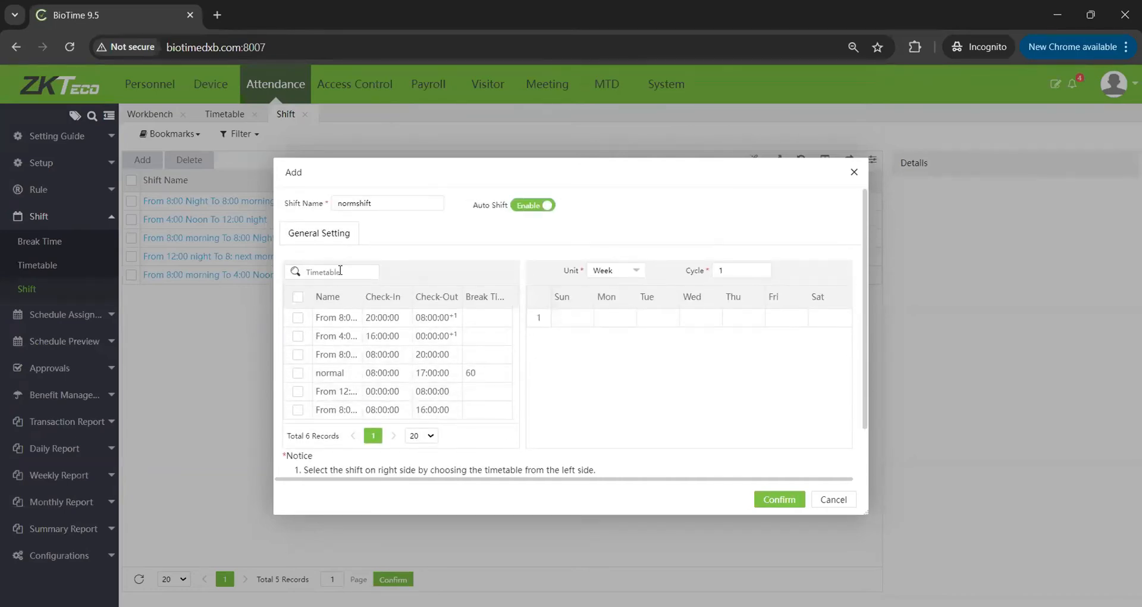
pyautogui.click(339, 271)
pyautogui.write('norm')
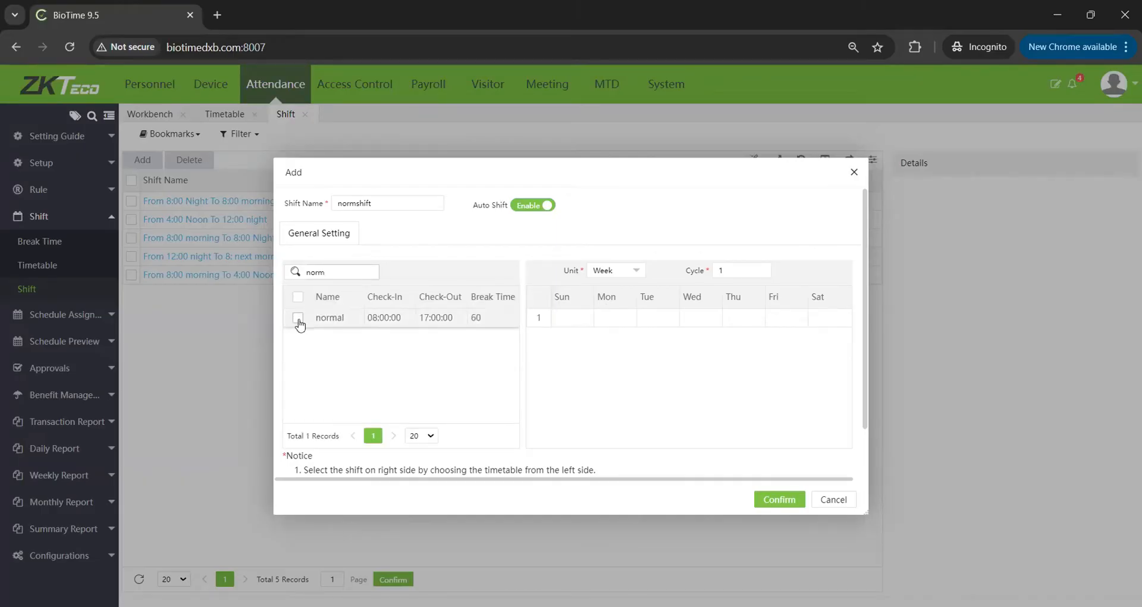
pyautogui.click(298, 317)
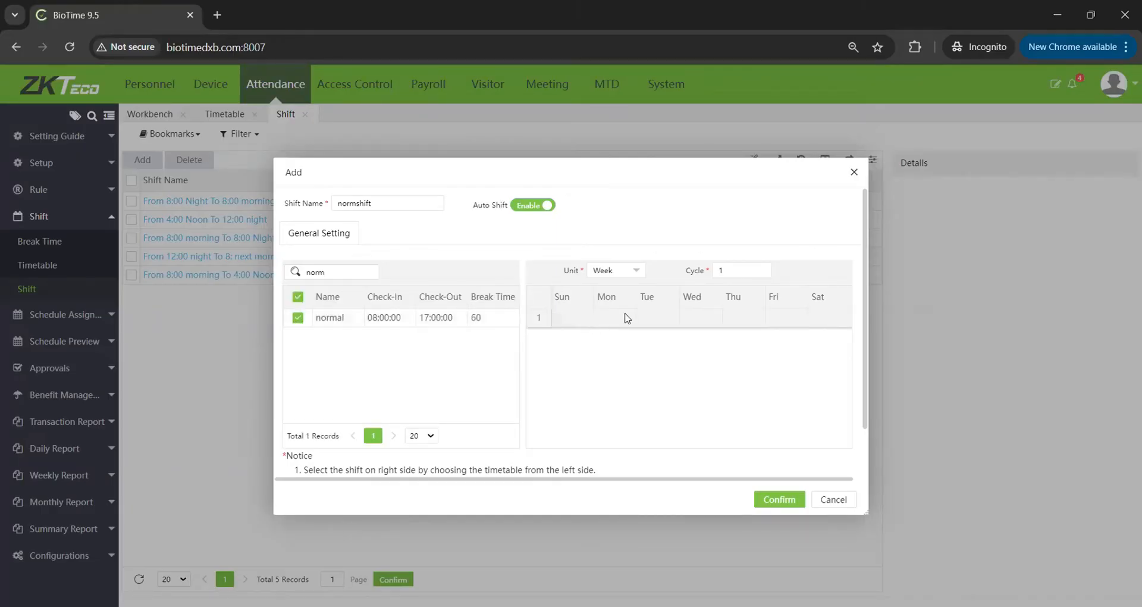
# Assign the normal timetable to every day from Sunday to Saturday in the normshift cycle and save the shift.
pyautogui.click(575, 319)
pyautogui.click(619, 321)
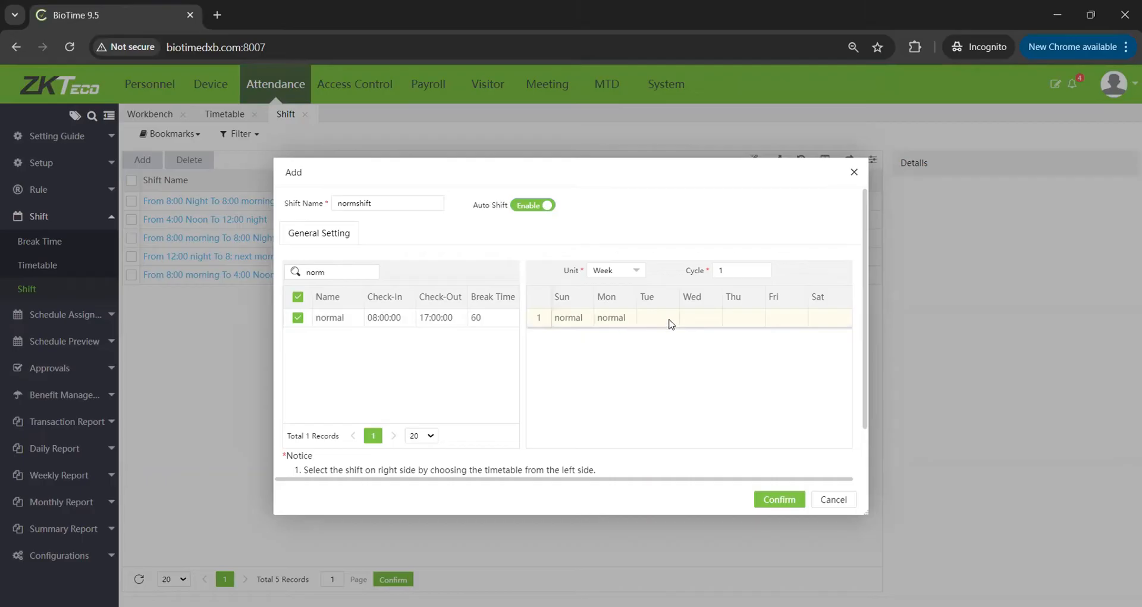
pyautogui.click(671, 322)
pyautogui.click(707, 328)
pyautogui.click(749, 322)
pyautogui.click(790, 323)
pyautogui.click(823, 328)
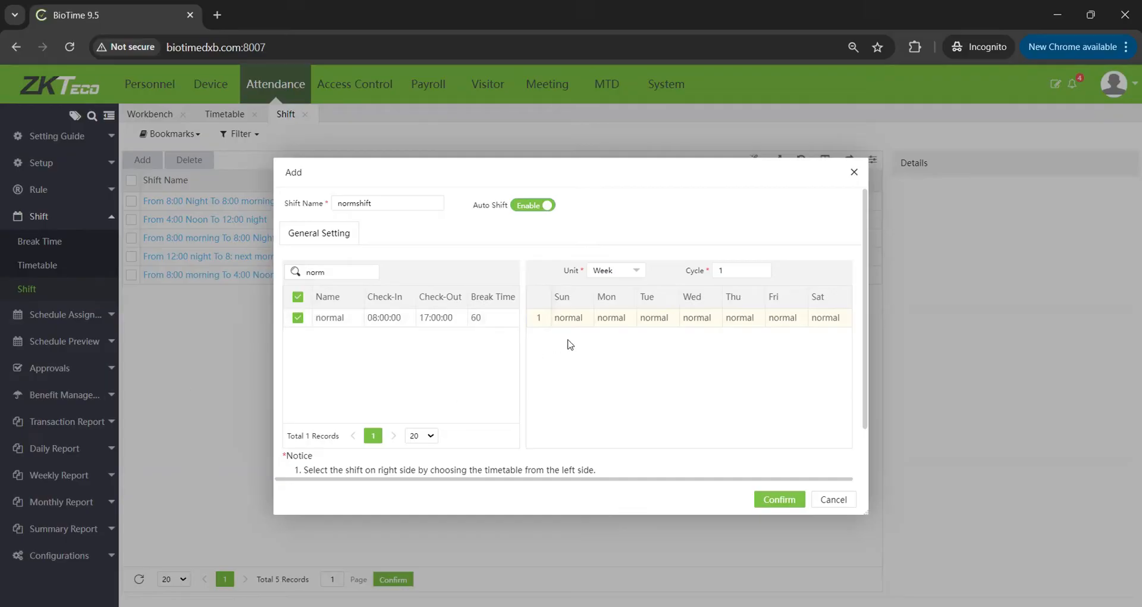
pyautogui.click(776, 499)
# Start adding an employee schedule, selecting employee zktestemp and the normshift shift.
pyautogui.click(44, 314)
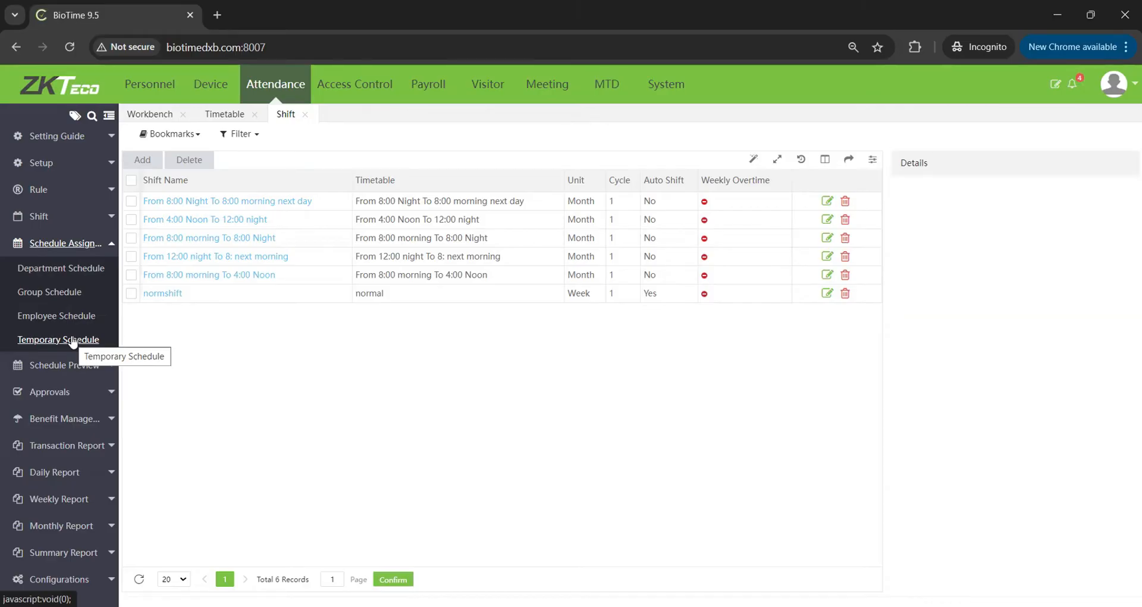
pyautogui.click(44, 319)
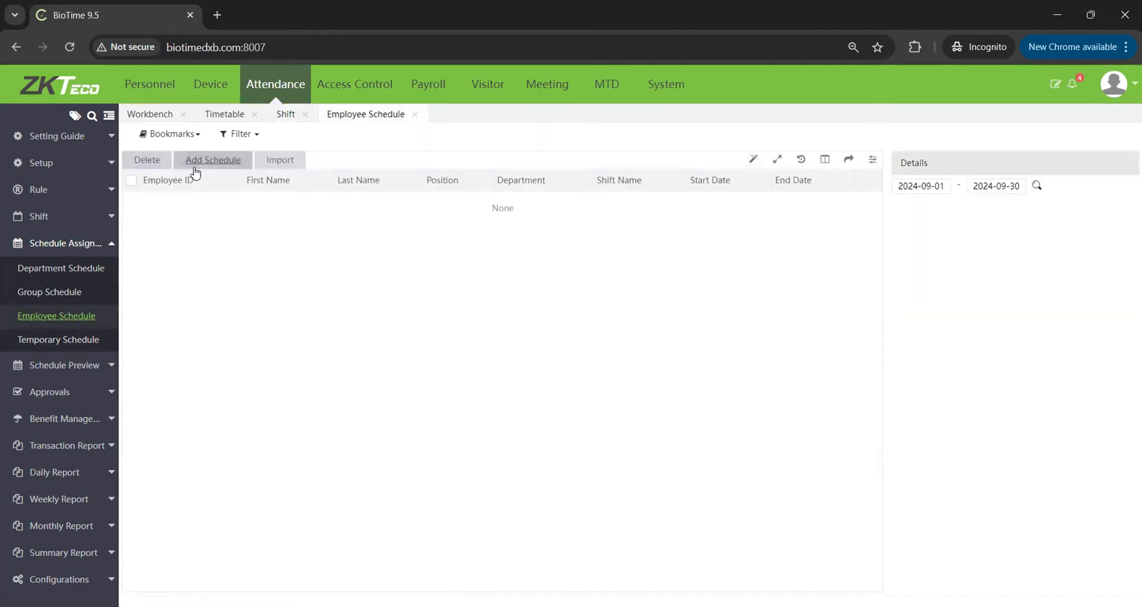
pyautogui.click(214, 158)
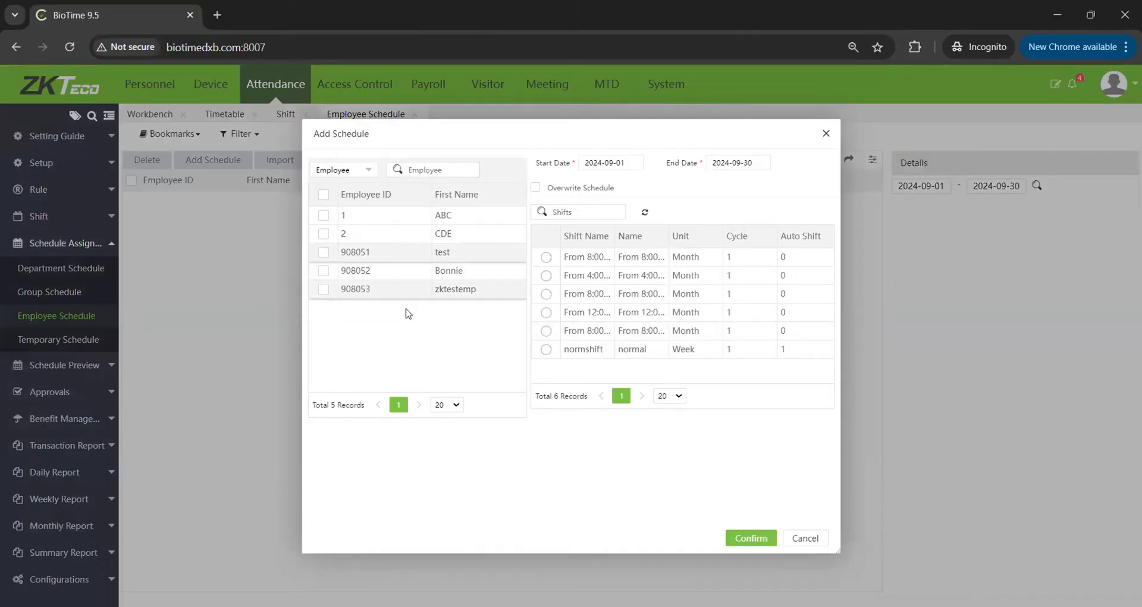
pyautogui.click(324, 290)
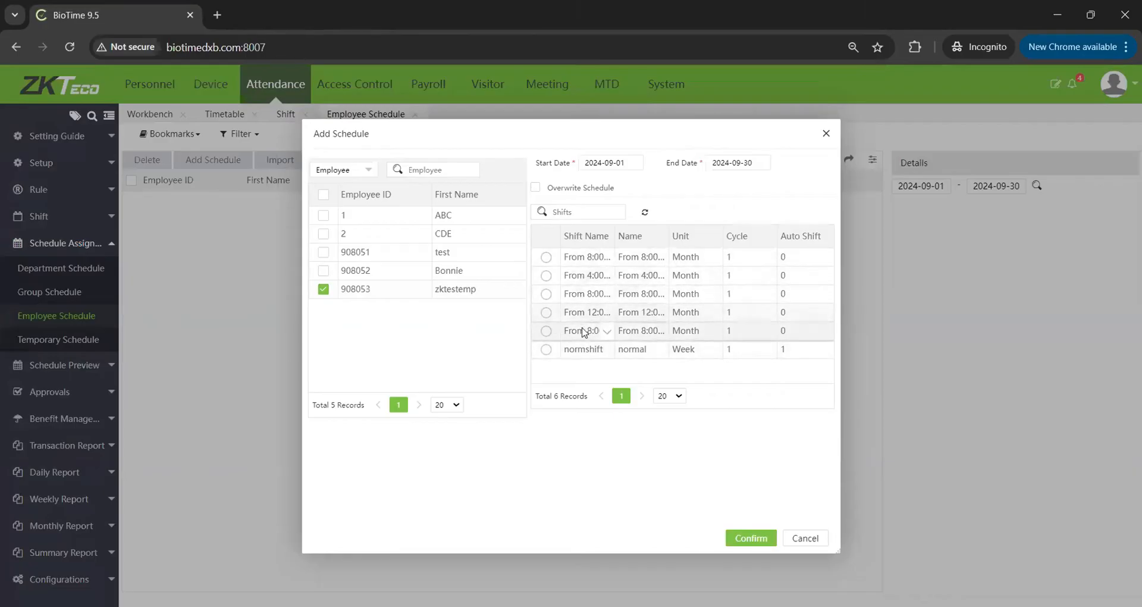
pyautogui.click(546, 349)
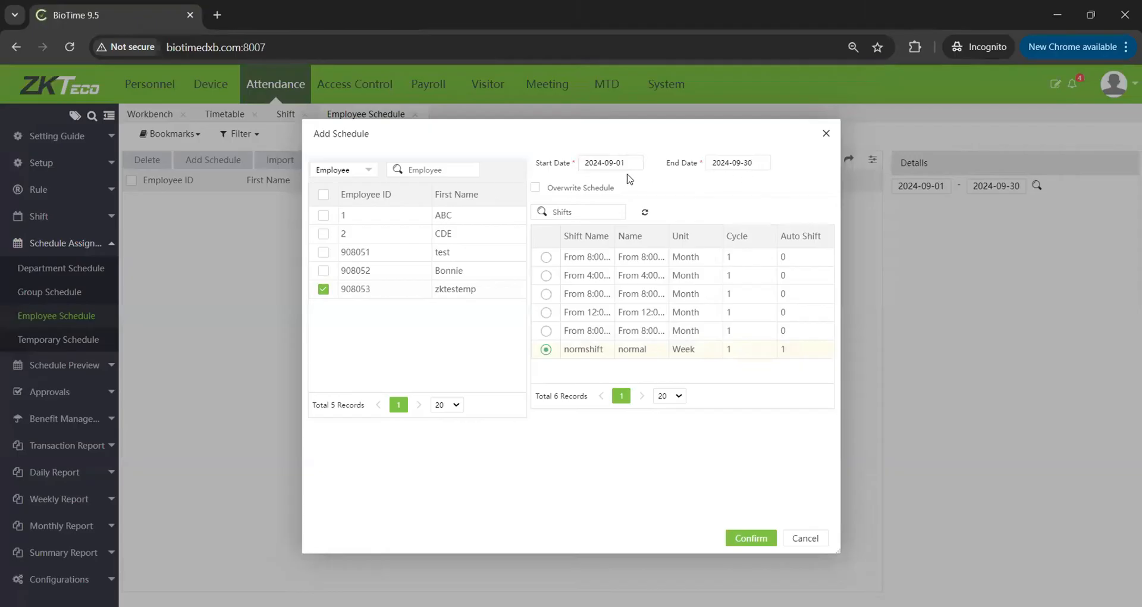
# Try to save the employee schedule with an end date of 2025-01-31, and close the schedule form.
pyautogui.click(628, 162)
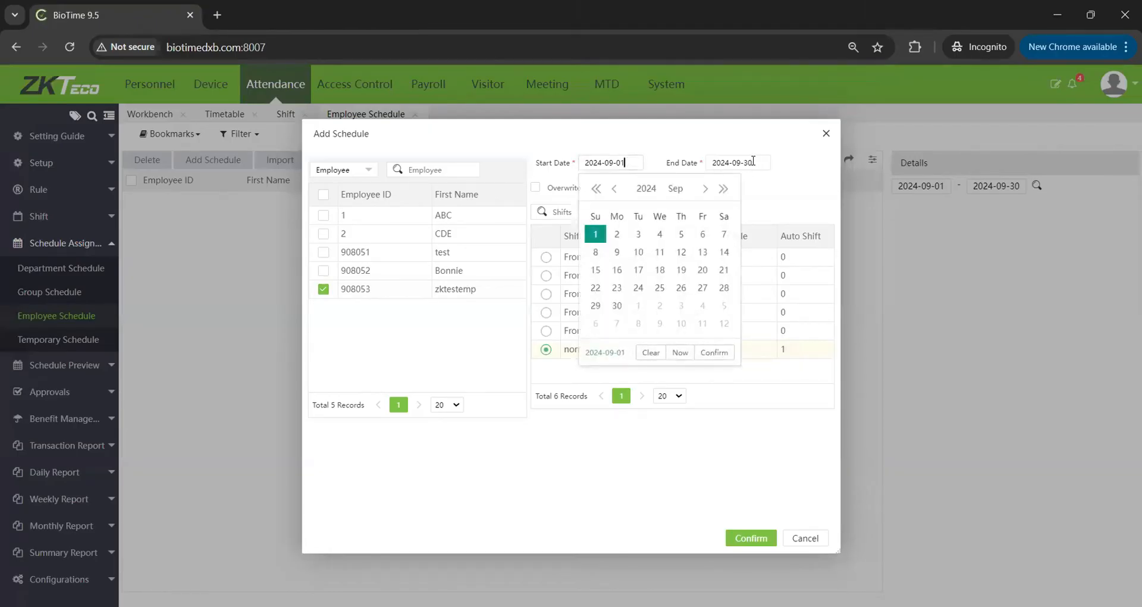
pyautogui.click(743, 162)
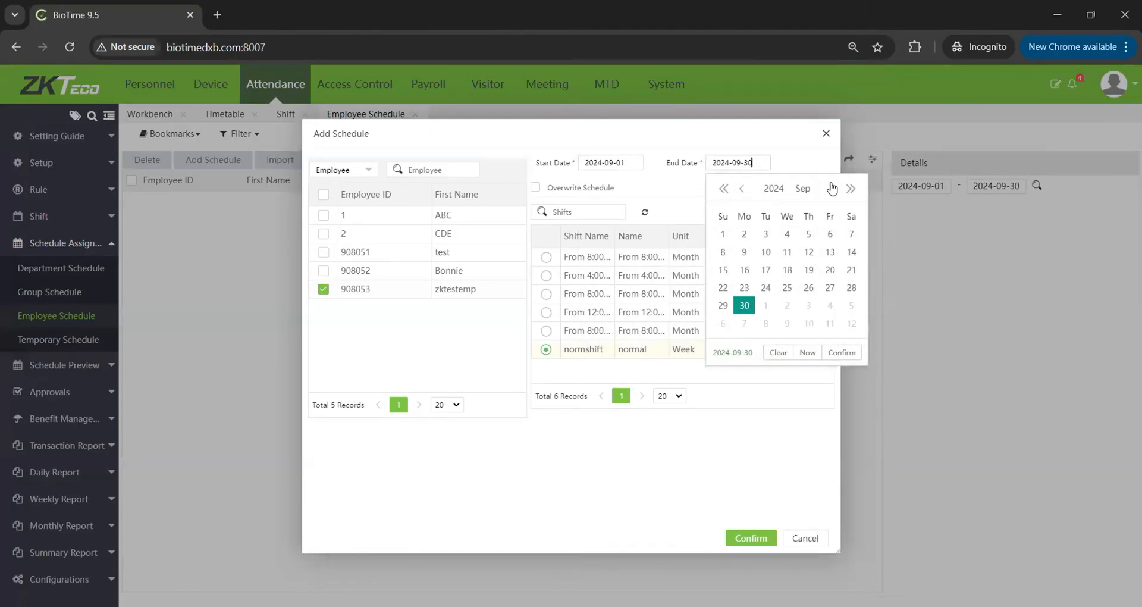
pyautogui.click(831, 188)
pyautogui.click(832, 188)
pyautogui.click(832, 189)
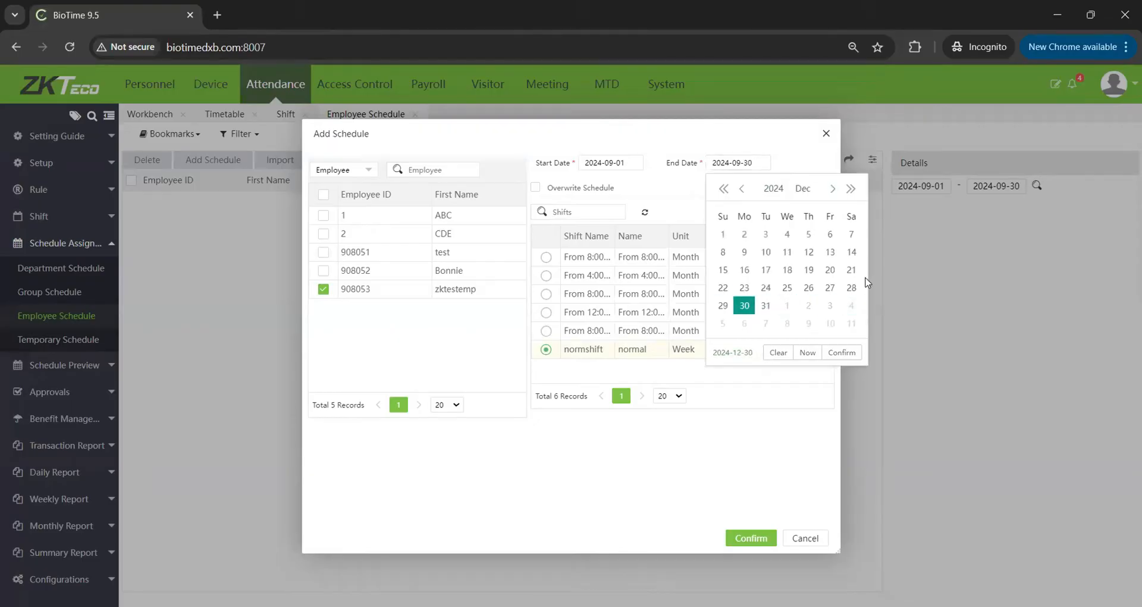
pyautogui.click(832, 188)
pyautogui.click(830, 307)
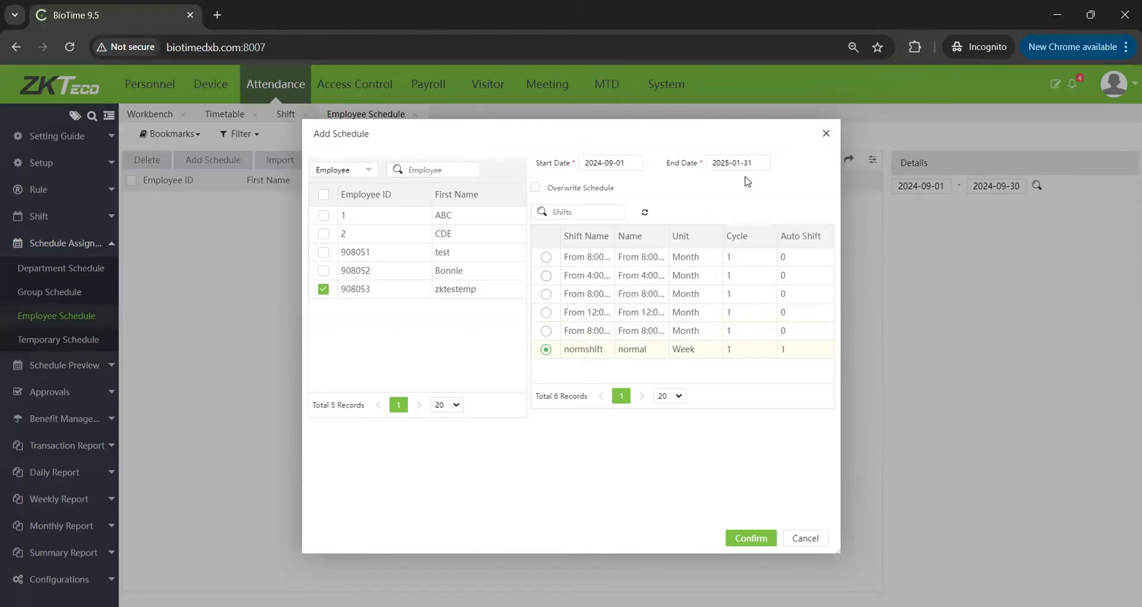
pyautogui.click(751, 539)
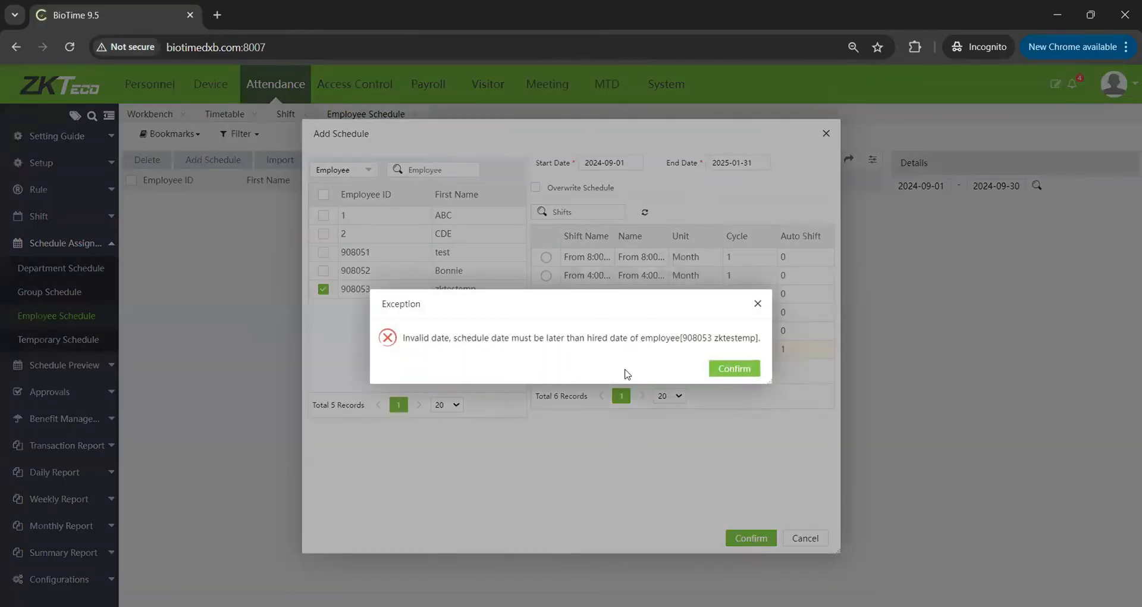
pyautogui.click(735, 371)
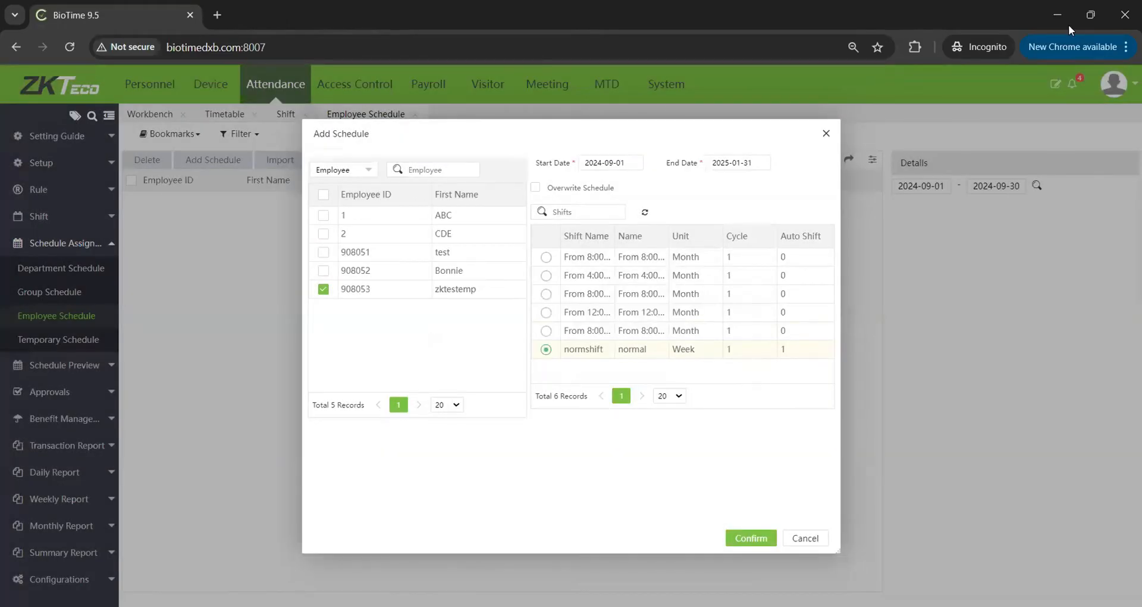
pyautogui.click(826, 133)
# Edit the personnel record of employee zktestemp to set the hired date to 2019-09-19, and save it.
pyautogui.click(149, 85)
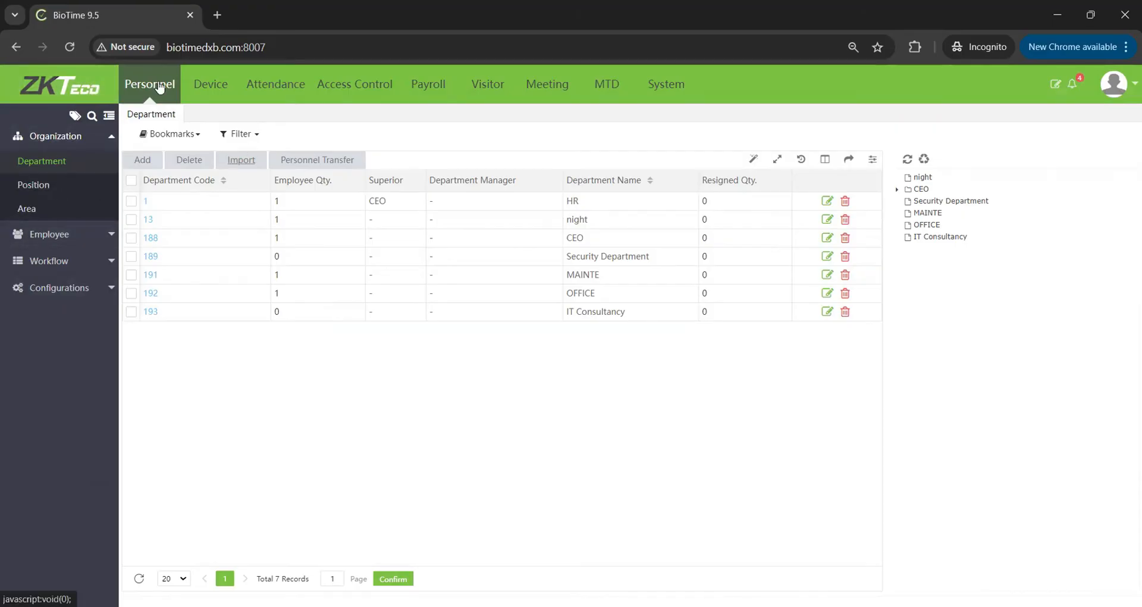
pyautogui.click(48, 234)
pyautogui.click(34, 192)
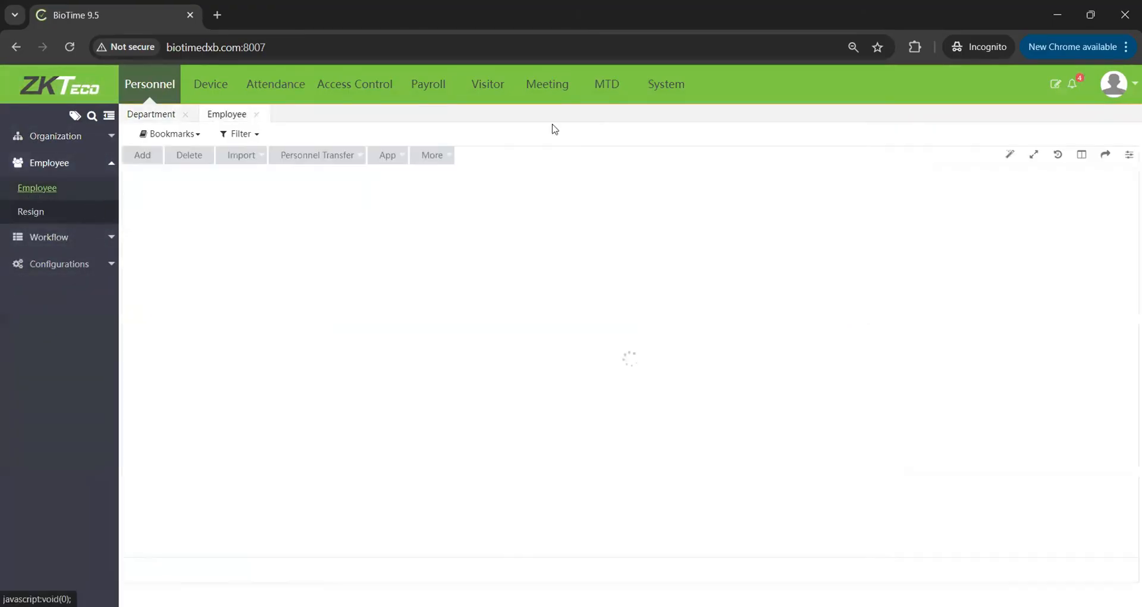
pyautogui.click(156, 270)
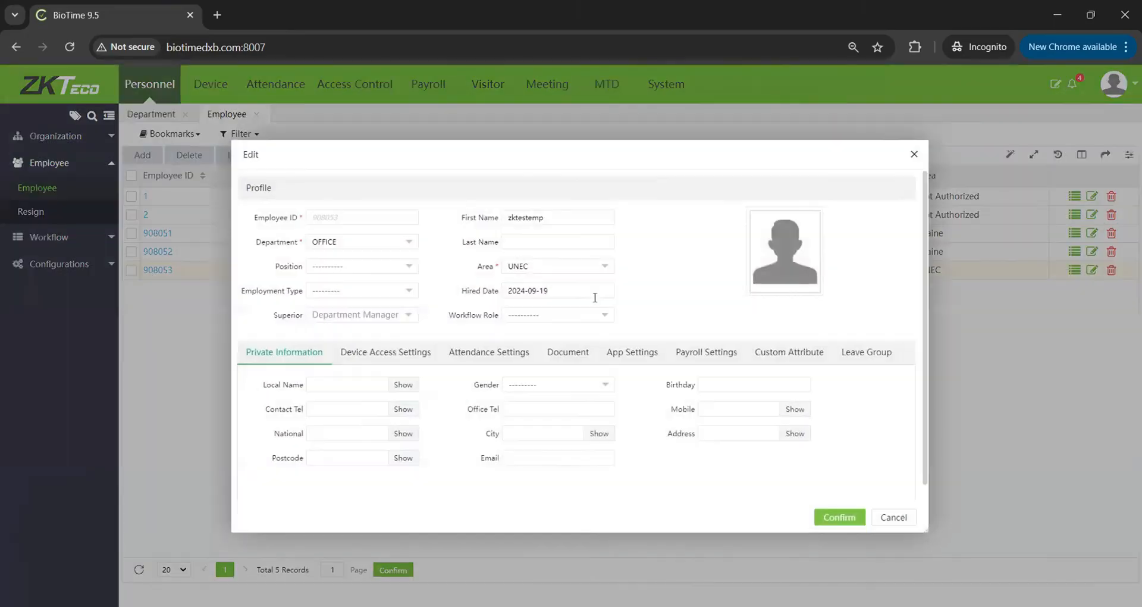
pyautogui.click(554, 292)
pyautogui.click(519, 317)
pyautogui.click(519, 316)
pyautogui.click(519, 317)
pyautogui.click(519, 316)
pyautogui.click(519, 316)
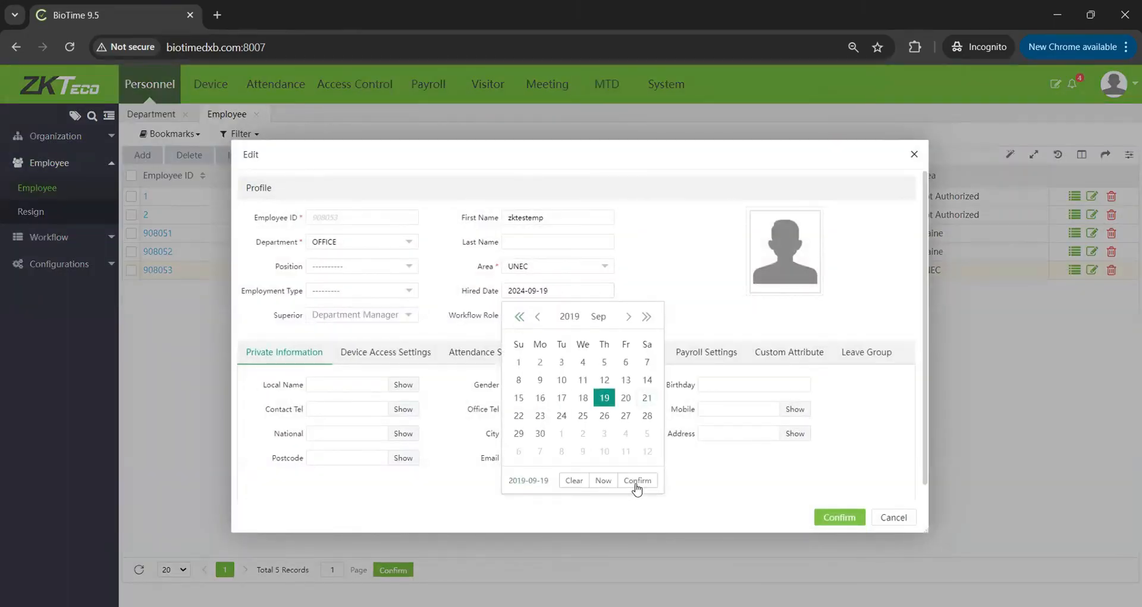
pyautogui.click(637, 480)
pyautogui.click(839, 517)
# Add an employee schedule assigning normshift to zktestemp with an end date of 2025-09-30, and save it.
pyautogui.click(301, 91)
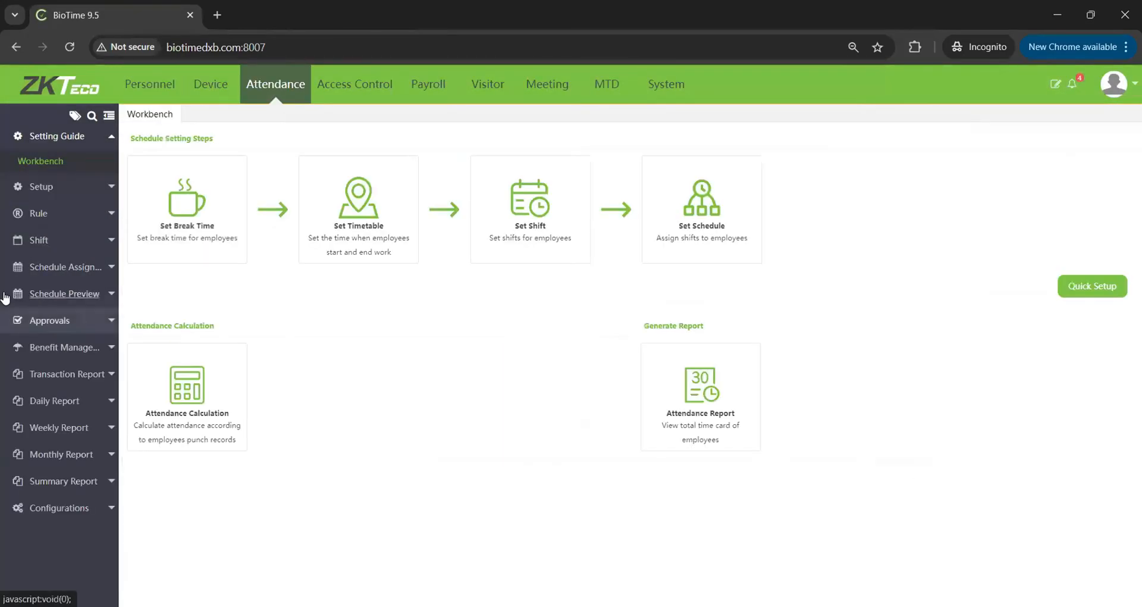
pyautogui.click(41, 267)
pyautogui.click(57, 316)
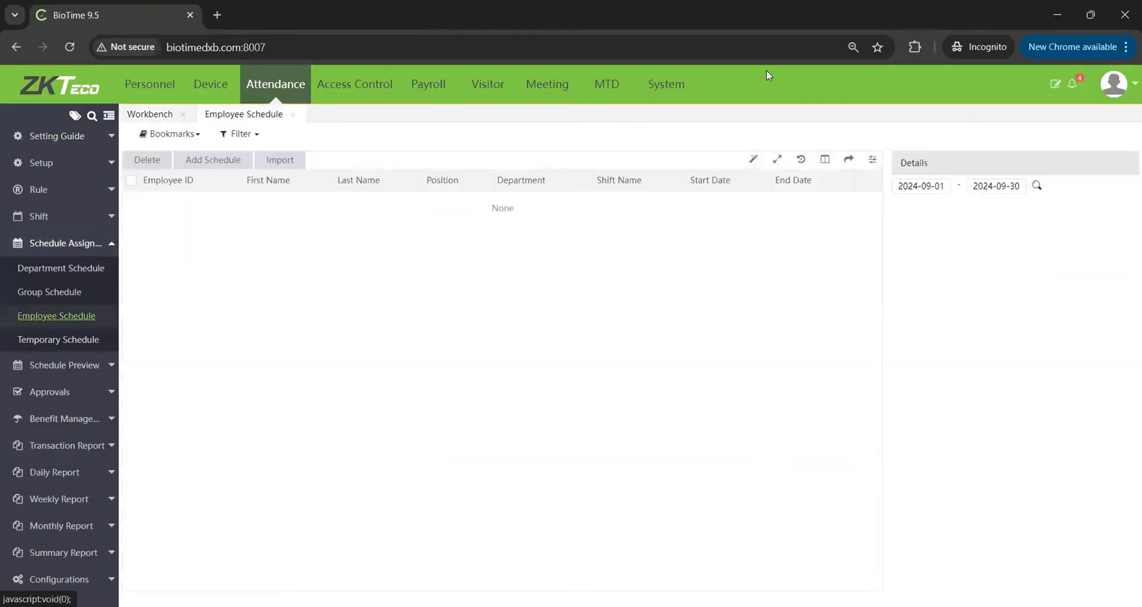
pyautogui.click(213, 159)
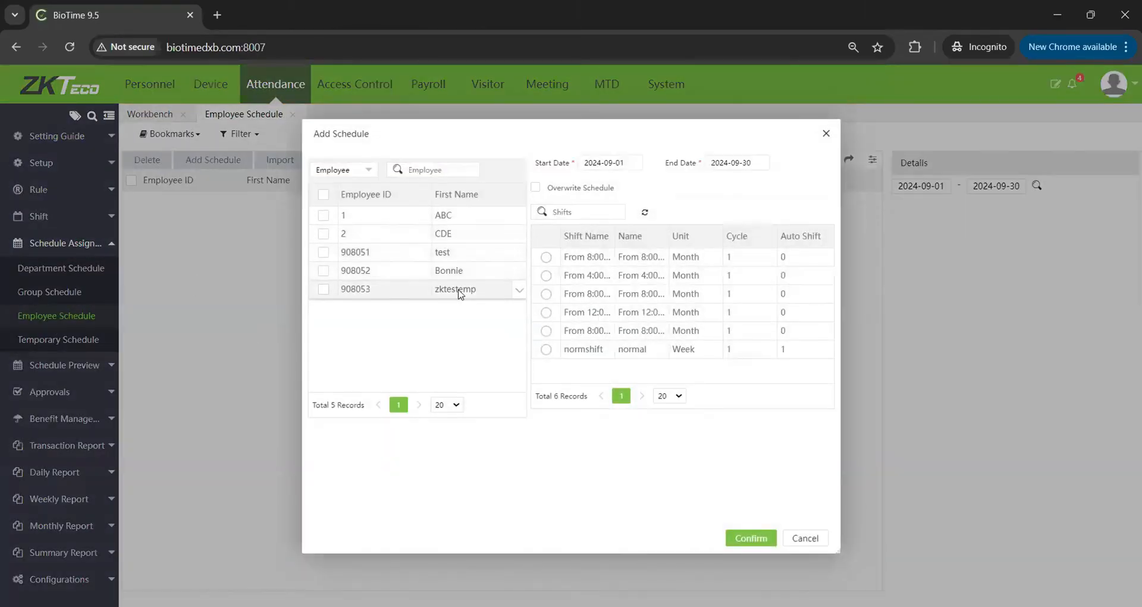
pyautogui.click(323, 291)
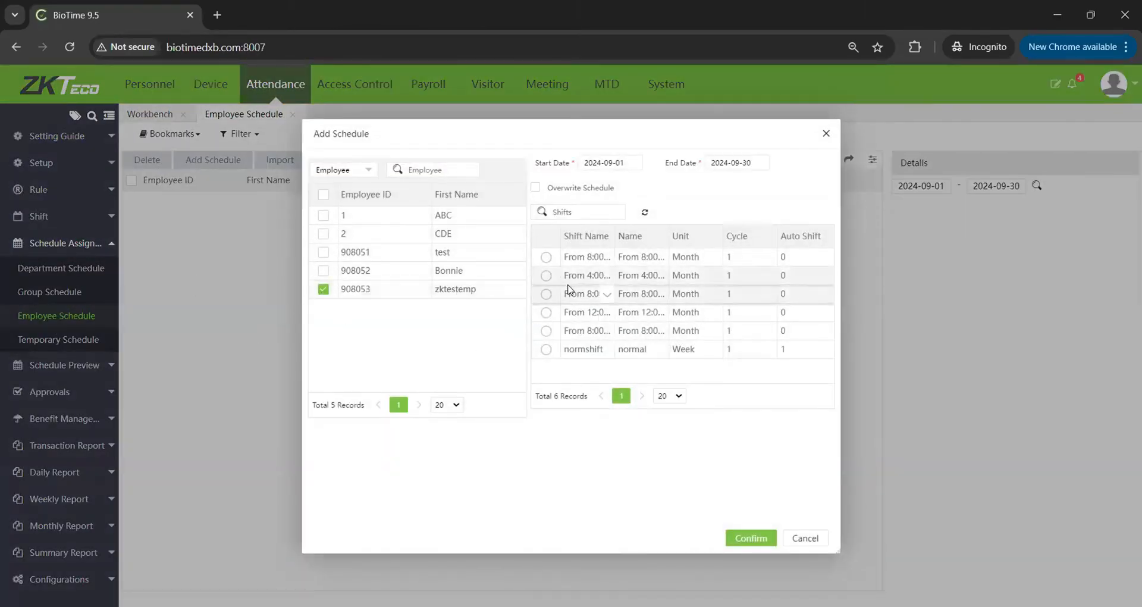
pyautogui.click(753, 166)
pyautogui.click(854, 193)
pyautogui.click(835, 351)
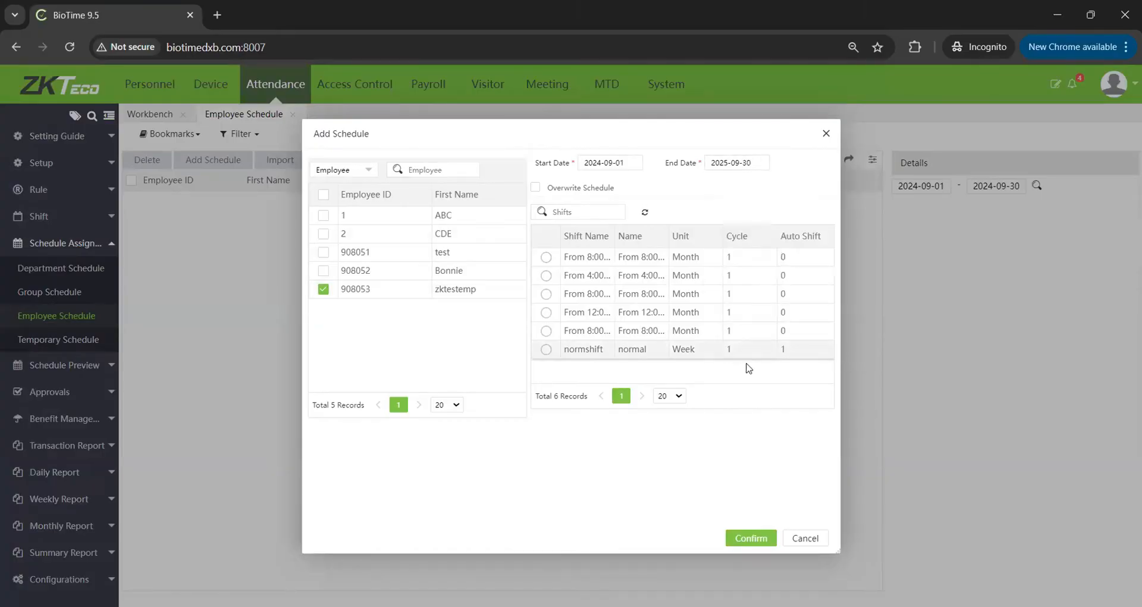
pyautogui.click(546, 349)
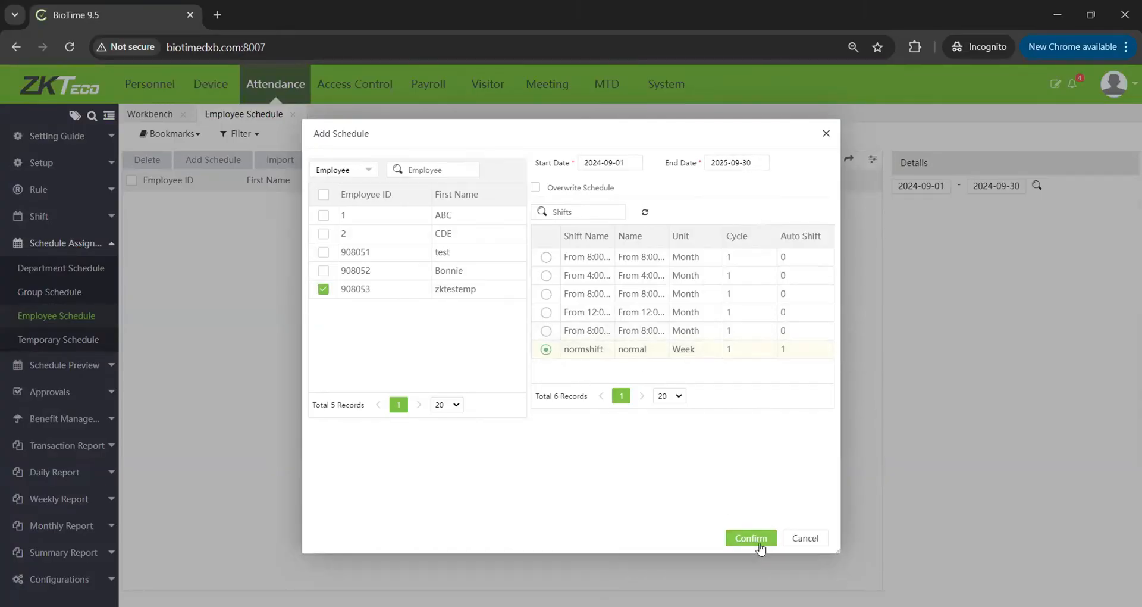
pyautogui.click(751, 538)
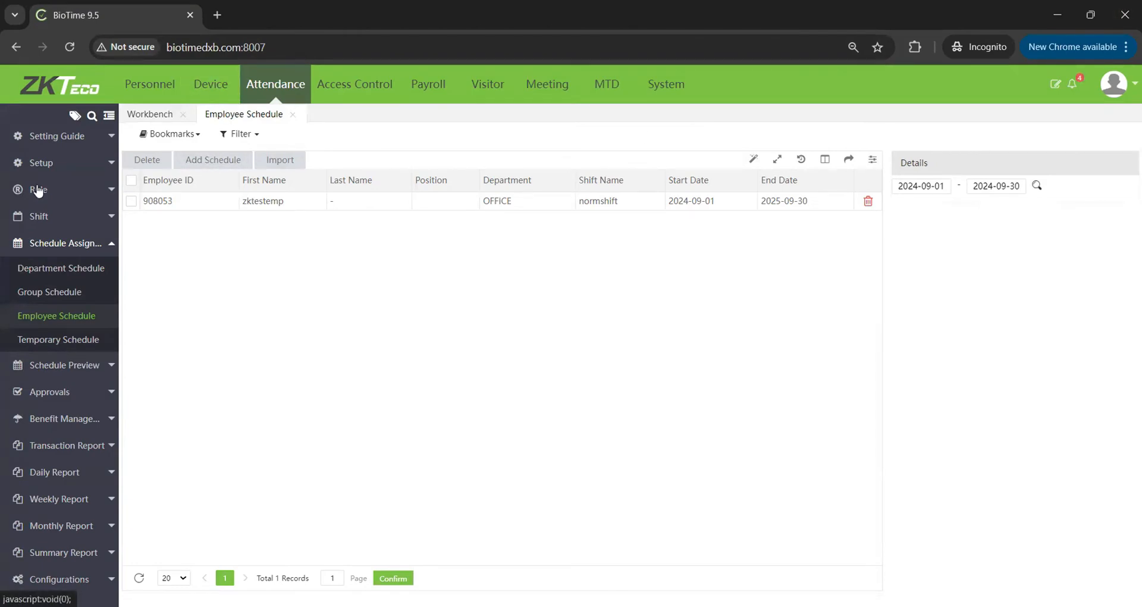
# Start adding a manual attendance log and choose zktestemp as its employee.
pyautogui.click(49, 394)
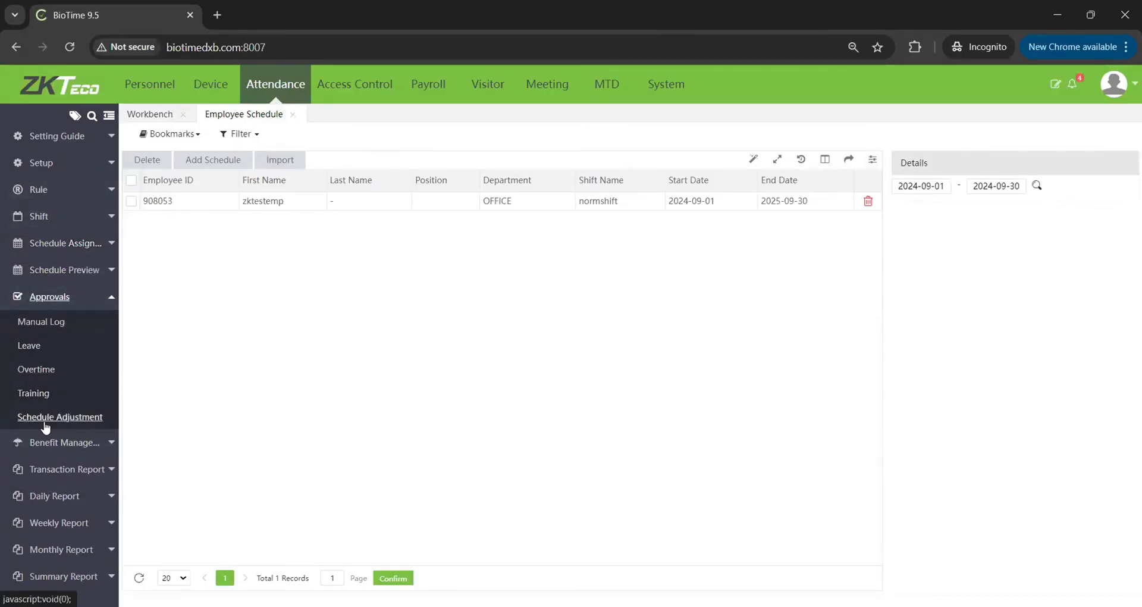
pyautogui.click(42, 322)
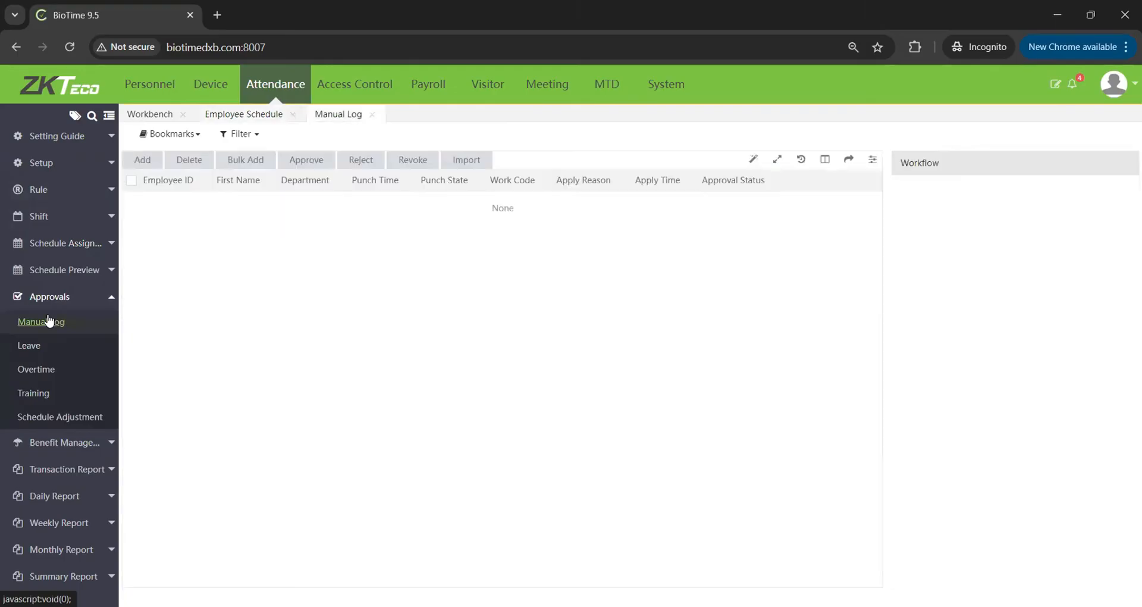
pyautogui.click(137, 168)
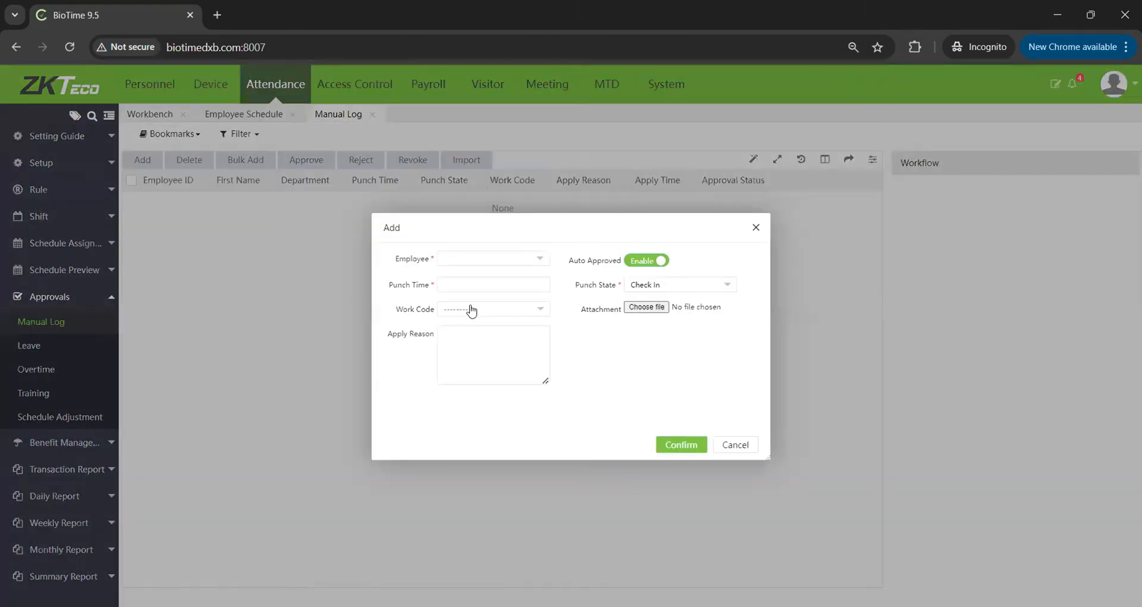
pyautogui.click(532, 260)
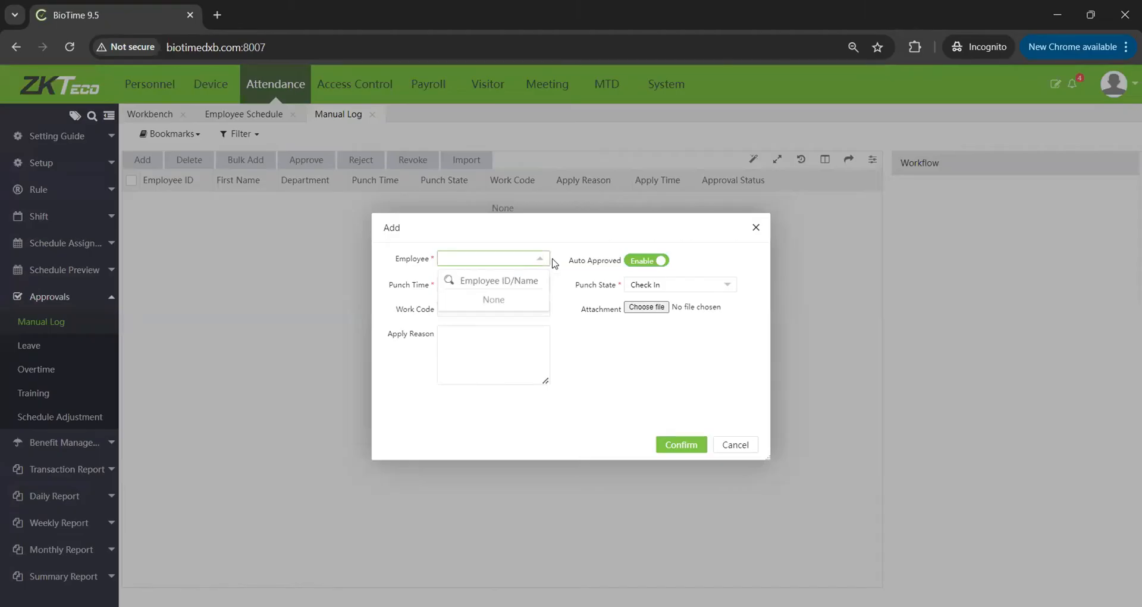
pyautogui.write('zk')
pyautogui.click(492, 299)
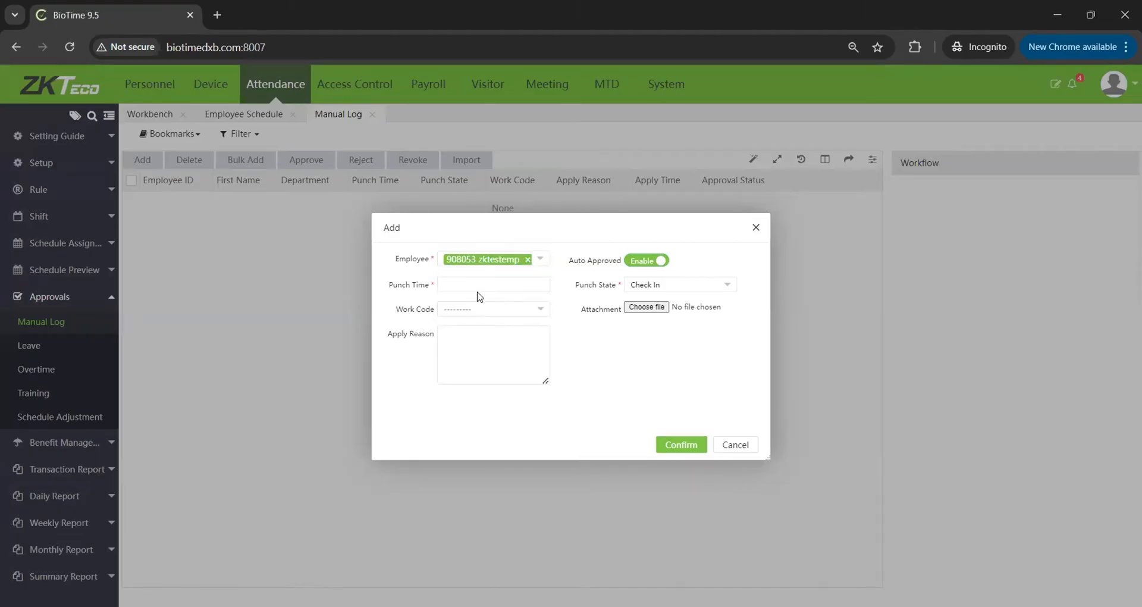
pyautogui.click(494, 285)
pyautogui.click(518, 391)
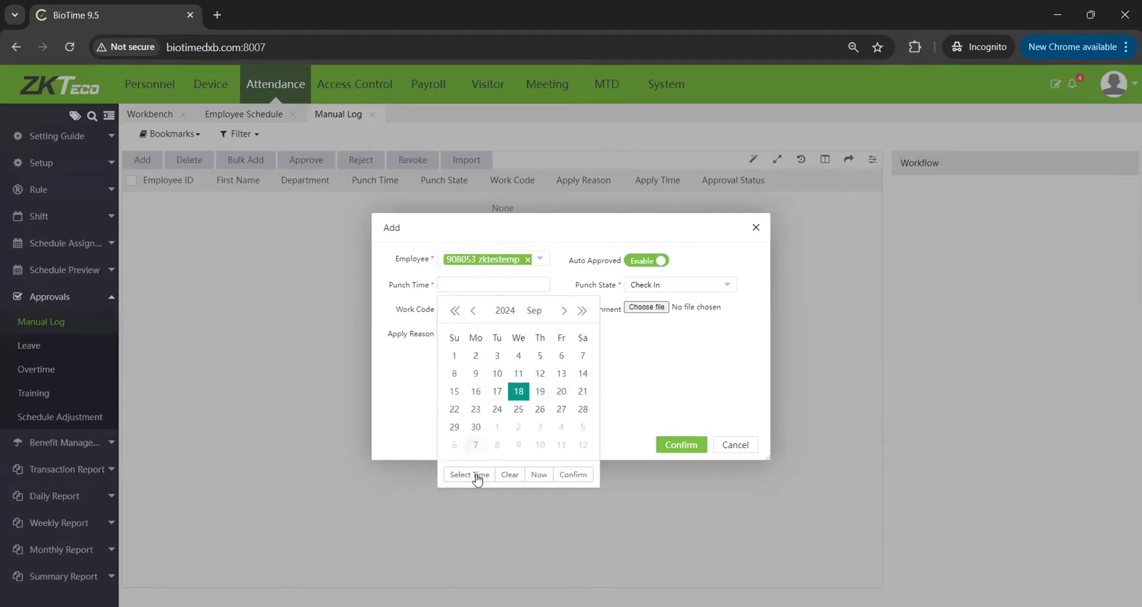
pyautogui.click(470, 474)
pyautogui.scroll(-2, 476, 424)
pyautogui.click(470, 424)
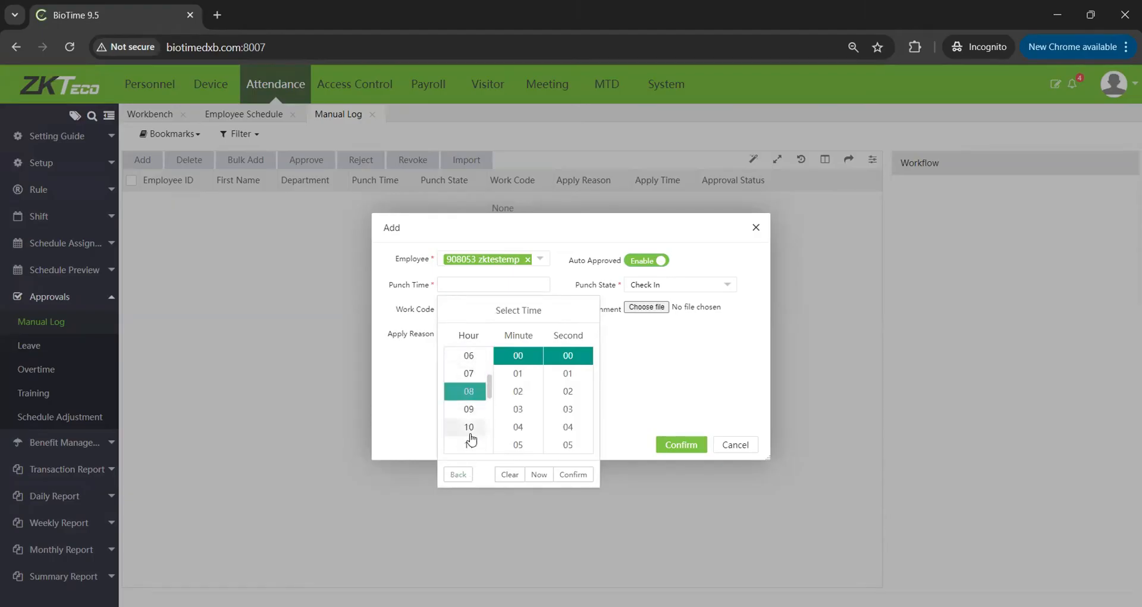
pyautogui.click(573, 474)
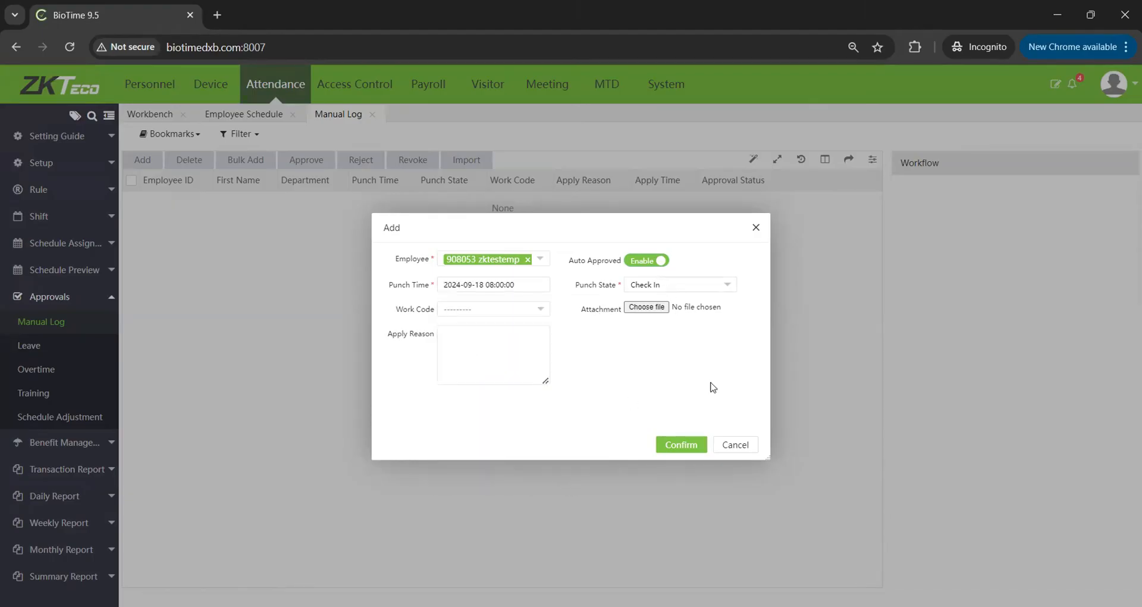
pyautogui.click(665, 445)
# Start adding a second manual attendance log and choose zktestemp as the employee.
pyautogui.click(142, 159)
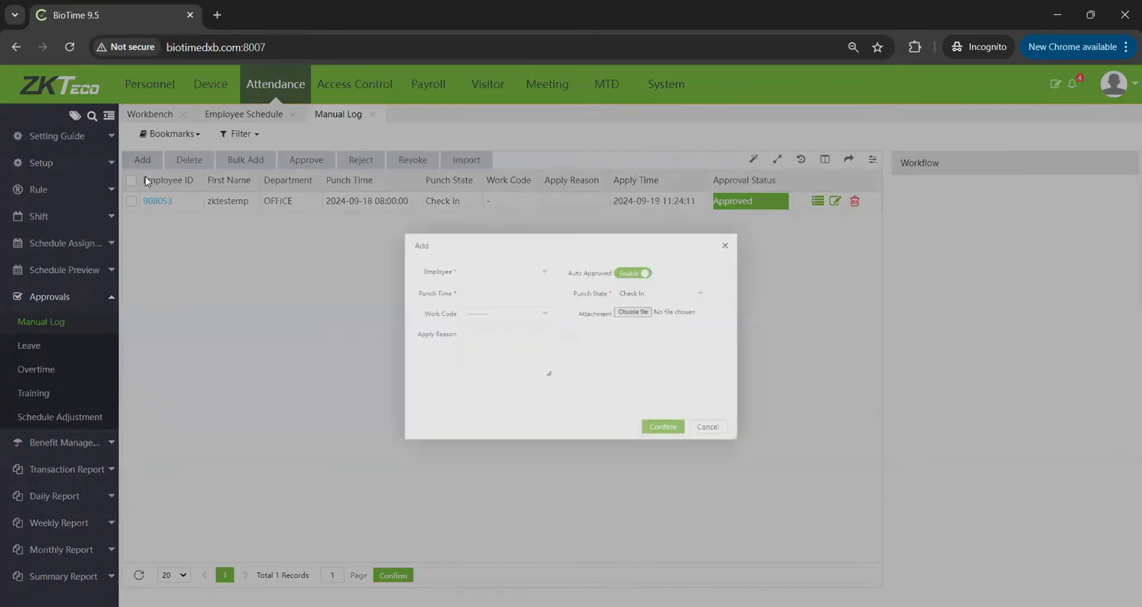
pyautogui.click(474, 262)
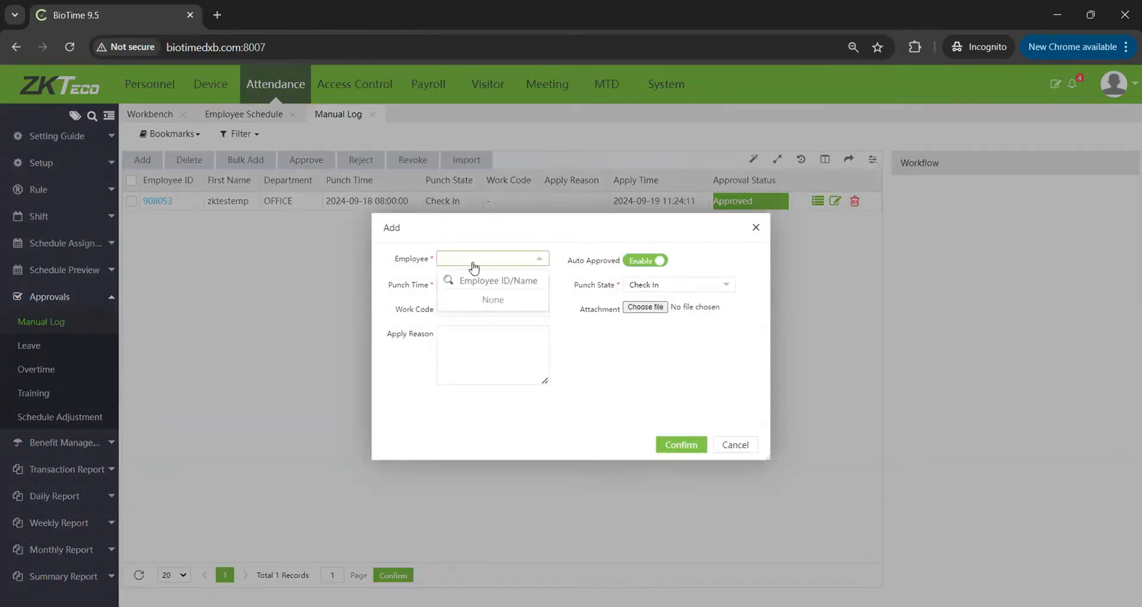
pyautogui.write('9')
pyautogui.click(483, 296)
pyautogui.click(468, 284)
pyautogui.click(515, 392)
pyautogui.click(476, 472)
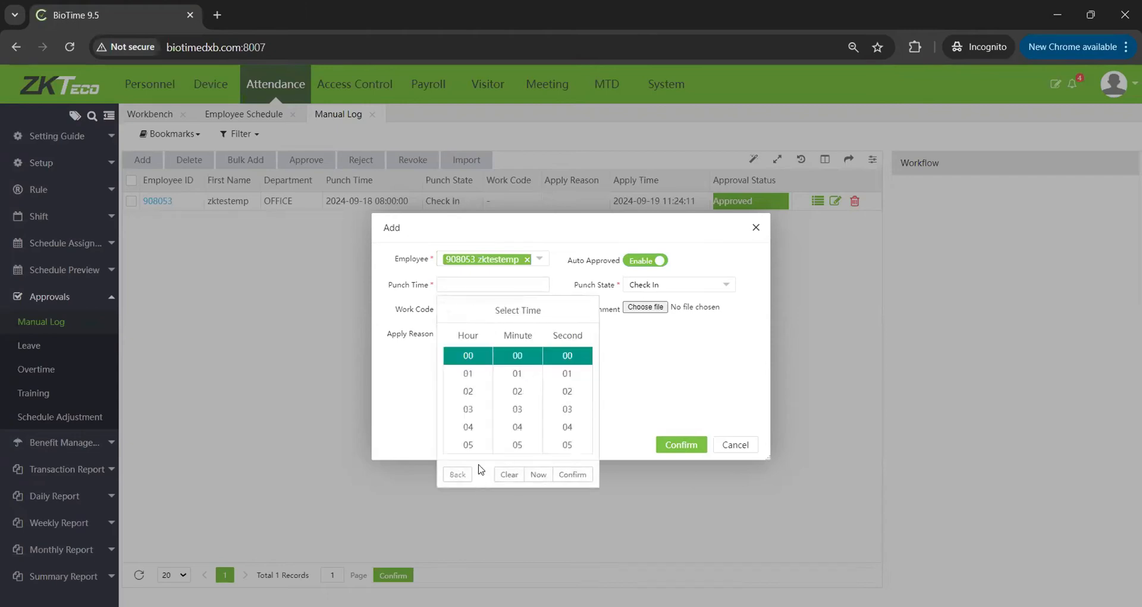
pyautogui.scroll(-3, 474, 416)
pyautogui.scroll(-2, 474, 443)
pyautogui.click(468, 391)
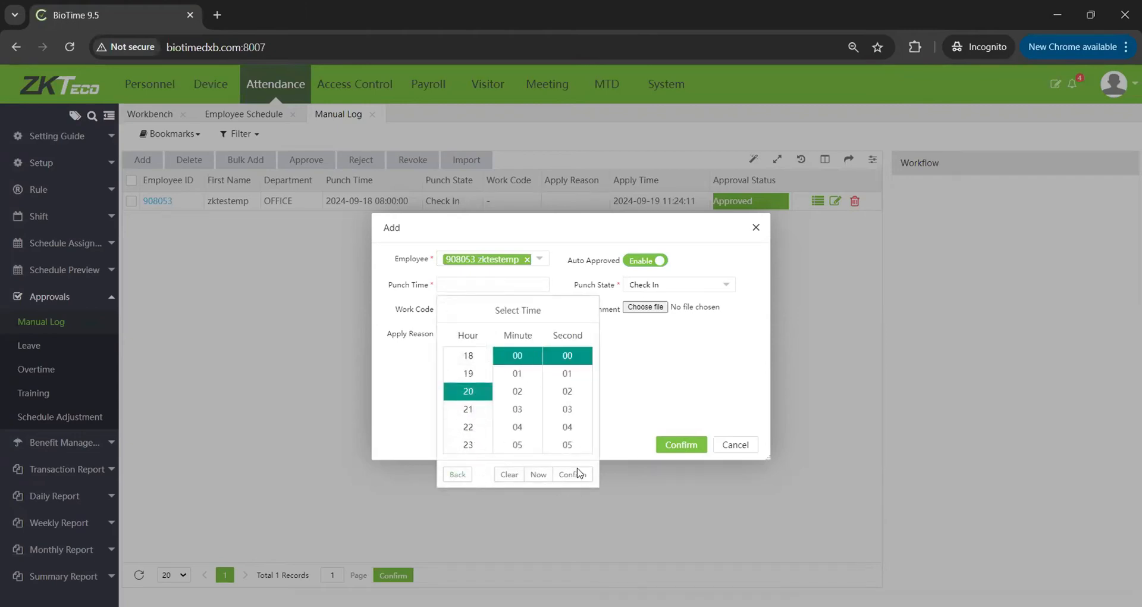
pyautogui.click(574, 475)
pyautogui.click(691, 289)
pyautogui.click(662, 311)
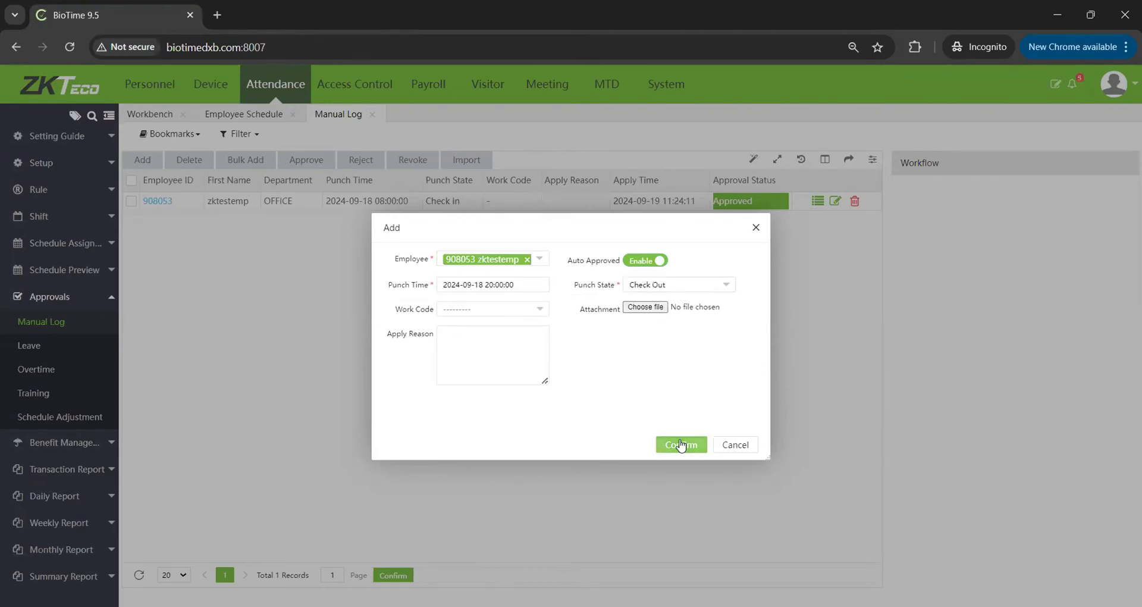
pyautogui.click(682, 445)
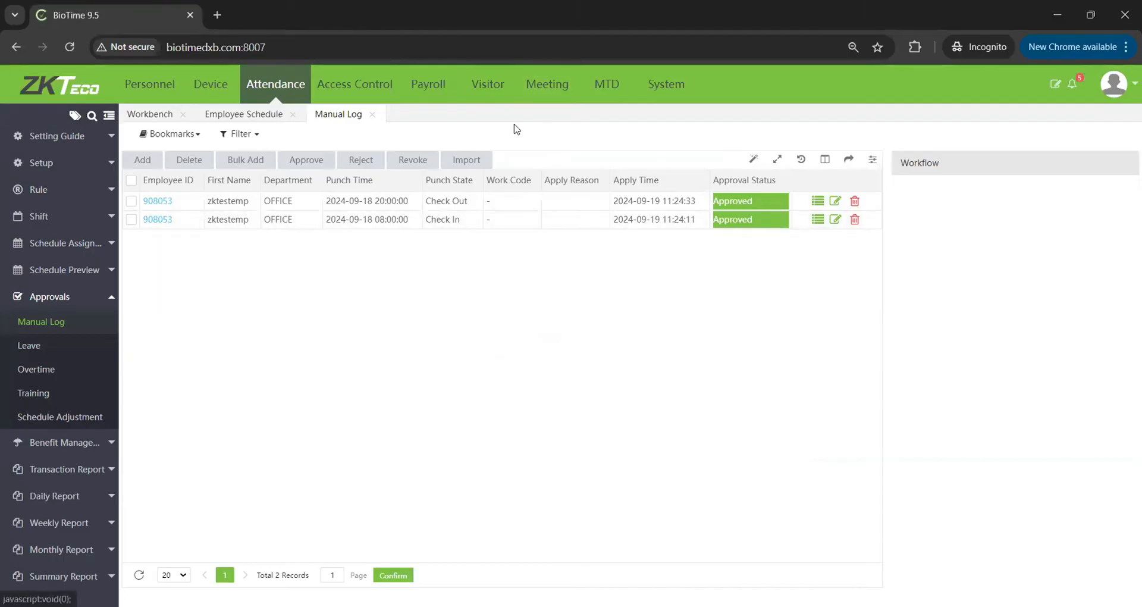
# Download the manual log import template as Manual Log.xls and leave the import without importing a file.
pyautogui.click(485, 161)
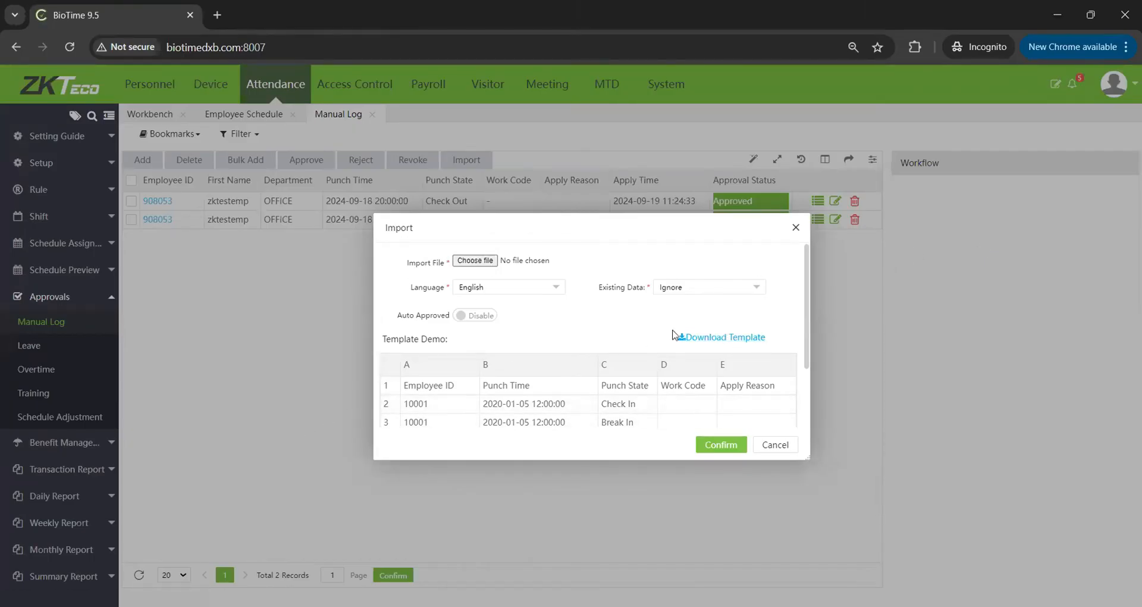
pyautogui.click(742, 338)
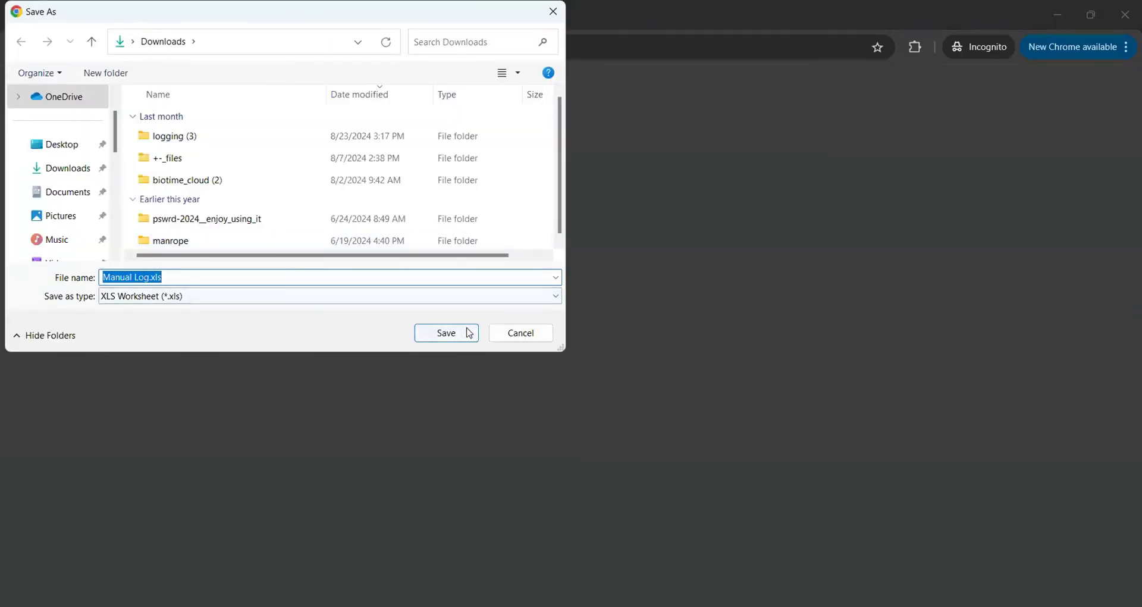
pyautogui.press('Return')
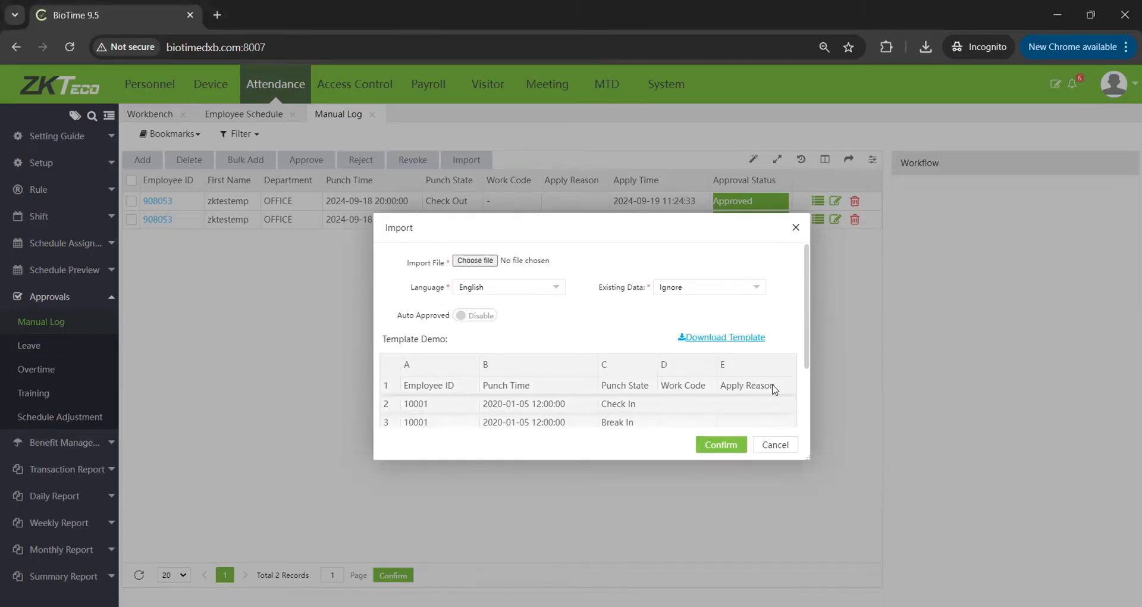
pyautogui.click(482, 321)
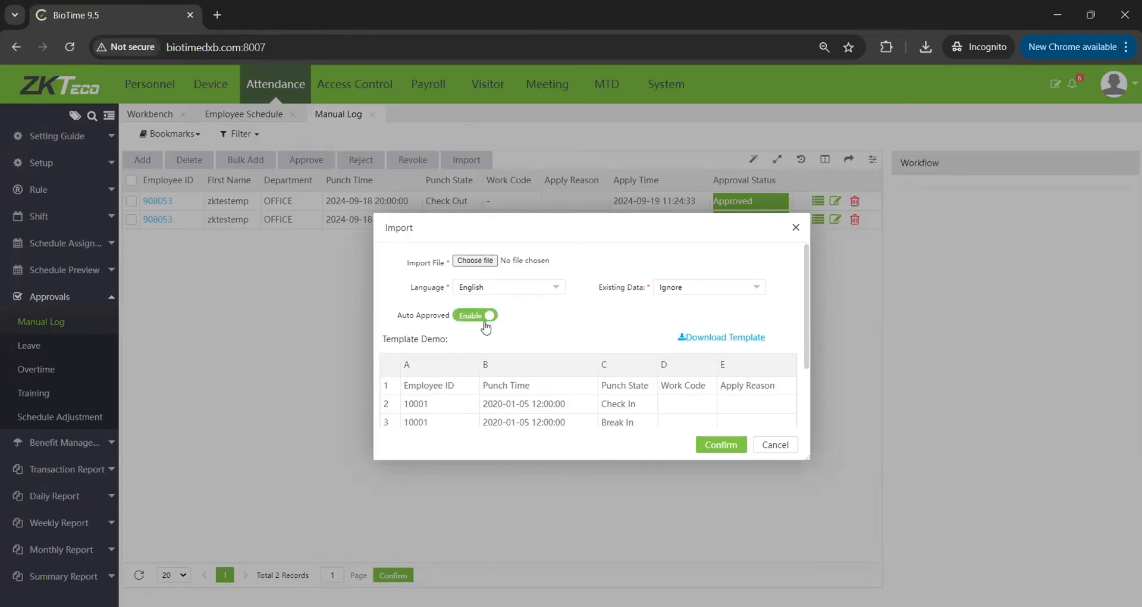
pyautogui.click(480, 320)
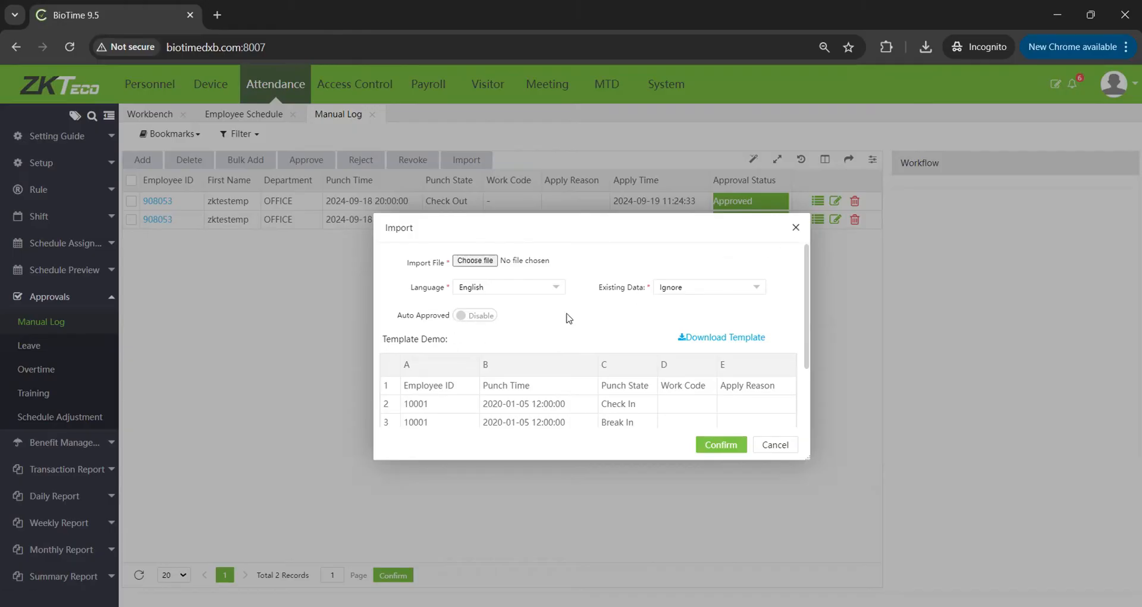
pyautogui.click(796, 227)
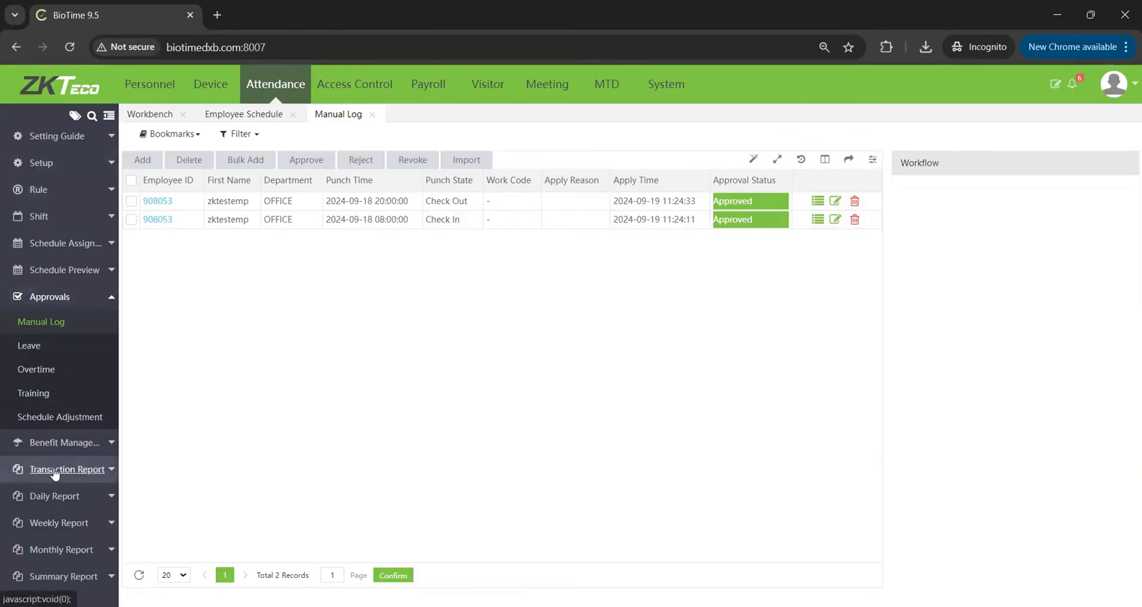
# Open the daily Total Time Card report and show it for employee zktestemp.
pyautogui.scroll(-1, 65, 476)
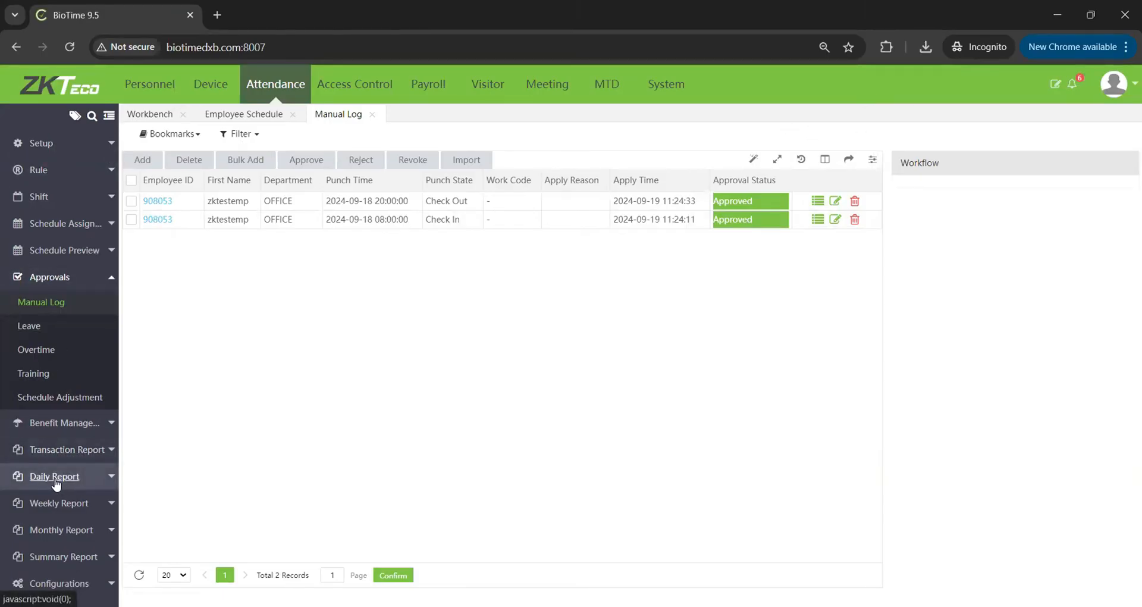
pyautogui.click(52, 479)
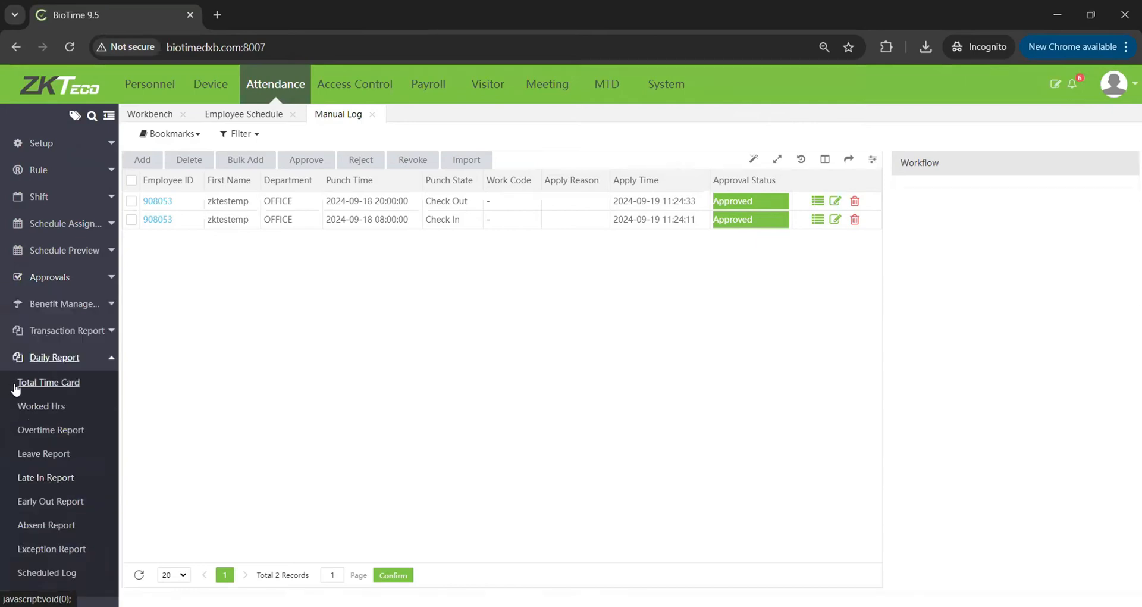
pyautogui.click(18, 384)
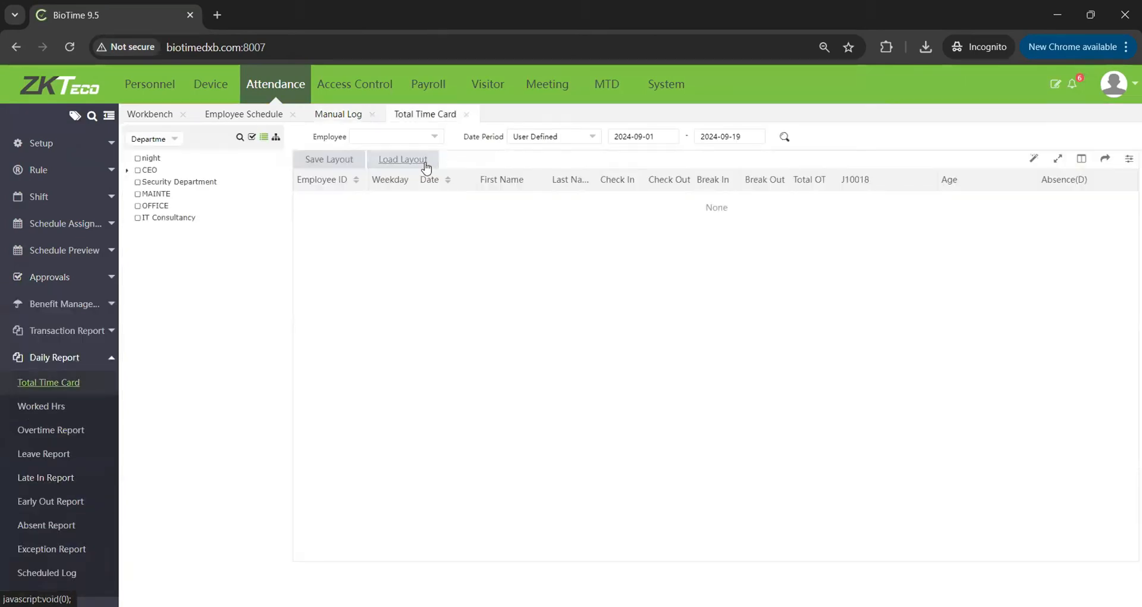
pyautogui.click(399, 139)
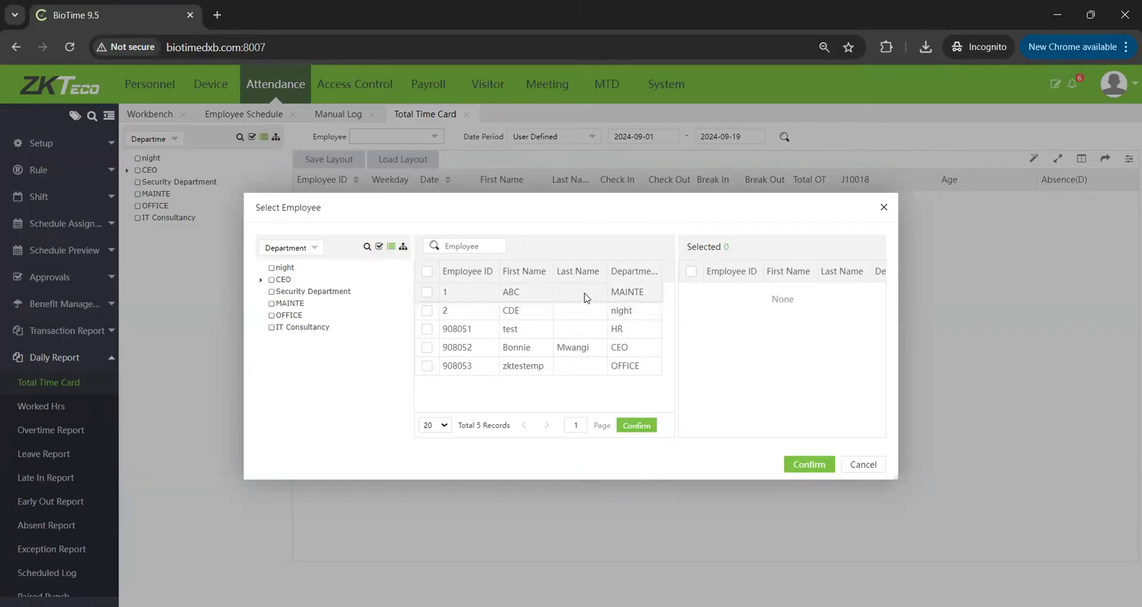
pyautogui.click(427, 365)
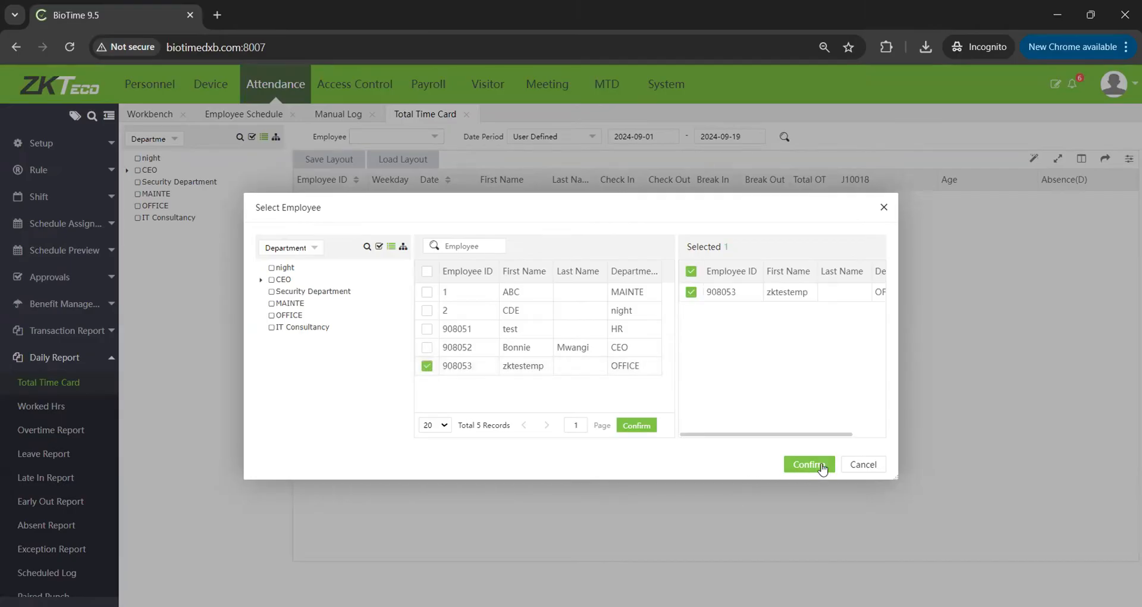
pyautogui.click(822, 466)
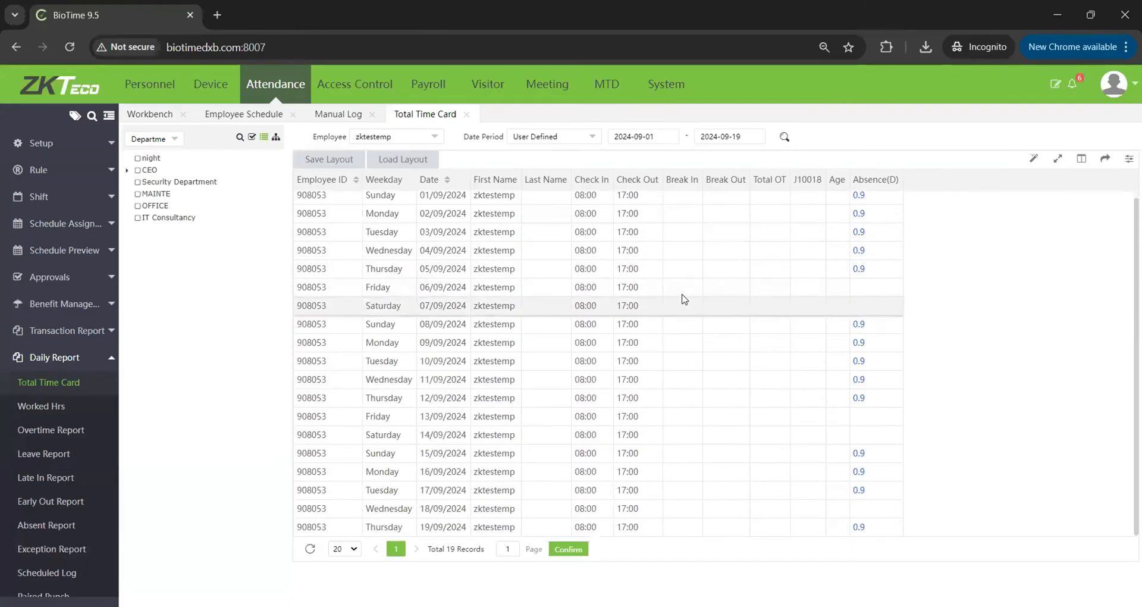
# Set the start date of the Total Time Card report period to 2024-09-18.
pyautogui.scroll(-1, 681, 293)
pyautogui.click(674, 141)
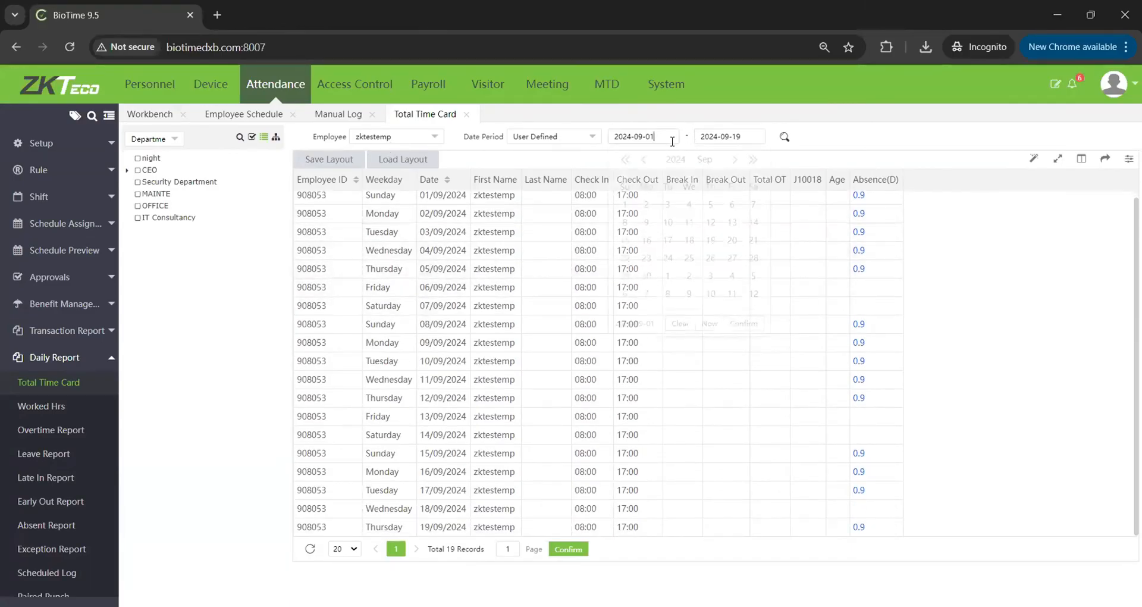
pyautogui.click(689, 244)
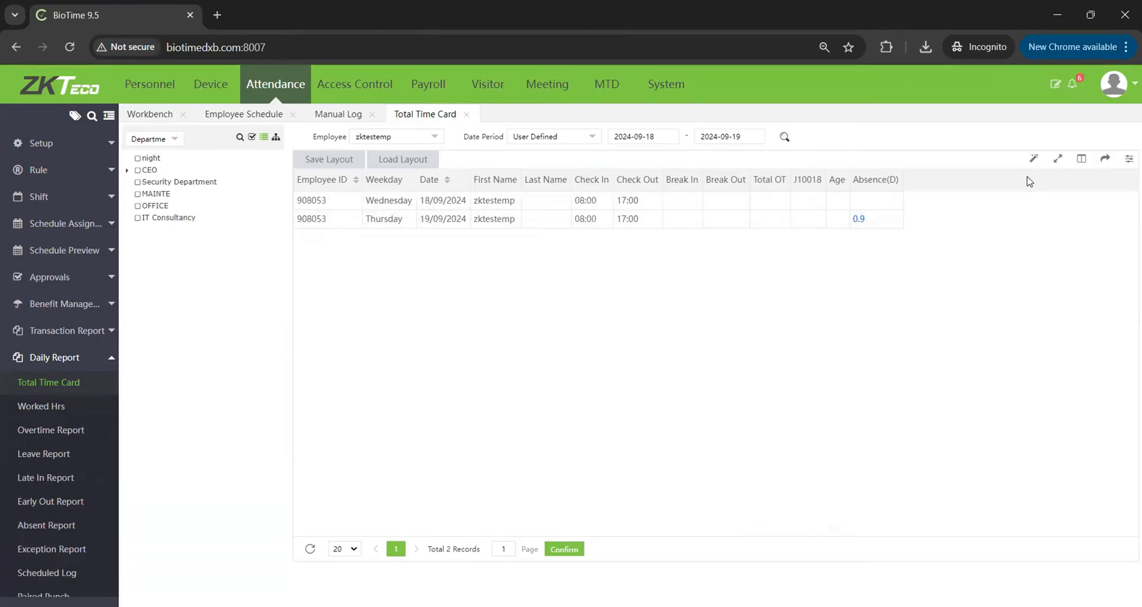
# Add the Clock In and Clock Out columns to the Total Time Card report.
pyautogui.click(1081, 158)
pyautogui.scroll(-5, 1063, 284)
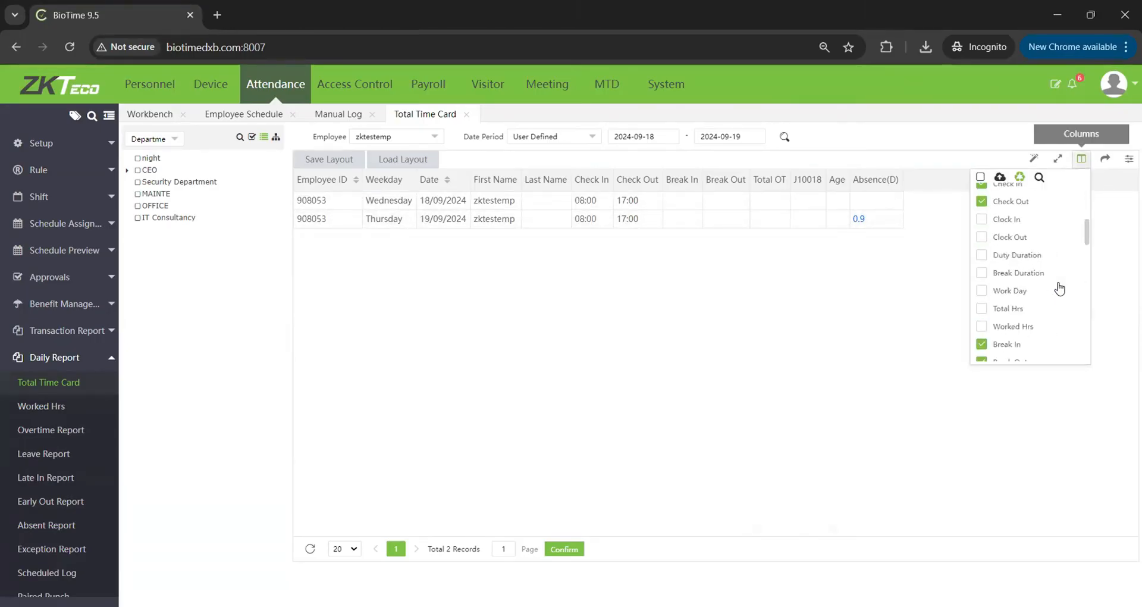
pyautogui.click(982, 219)
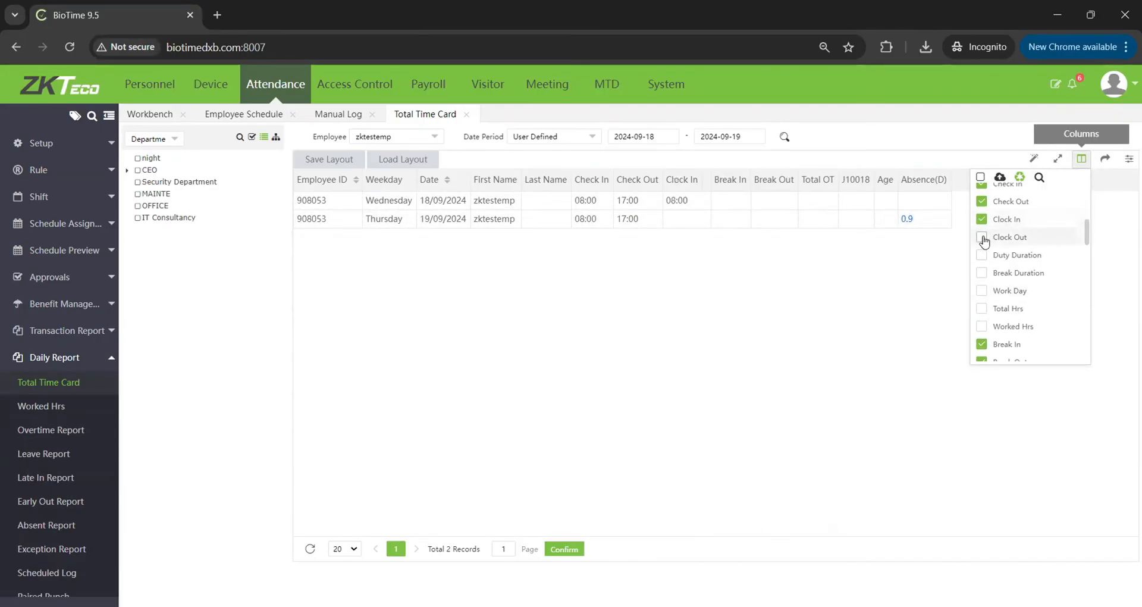
pyautogui.click(981, 237)
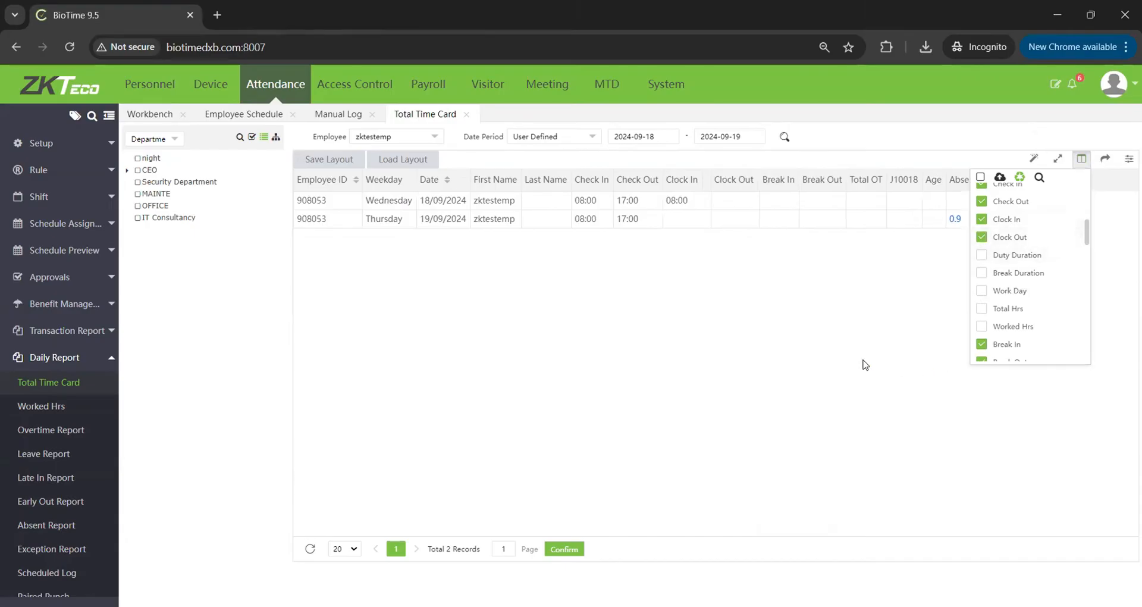
pyautogui.click(881, 367)
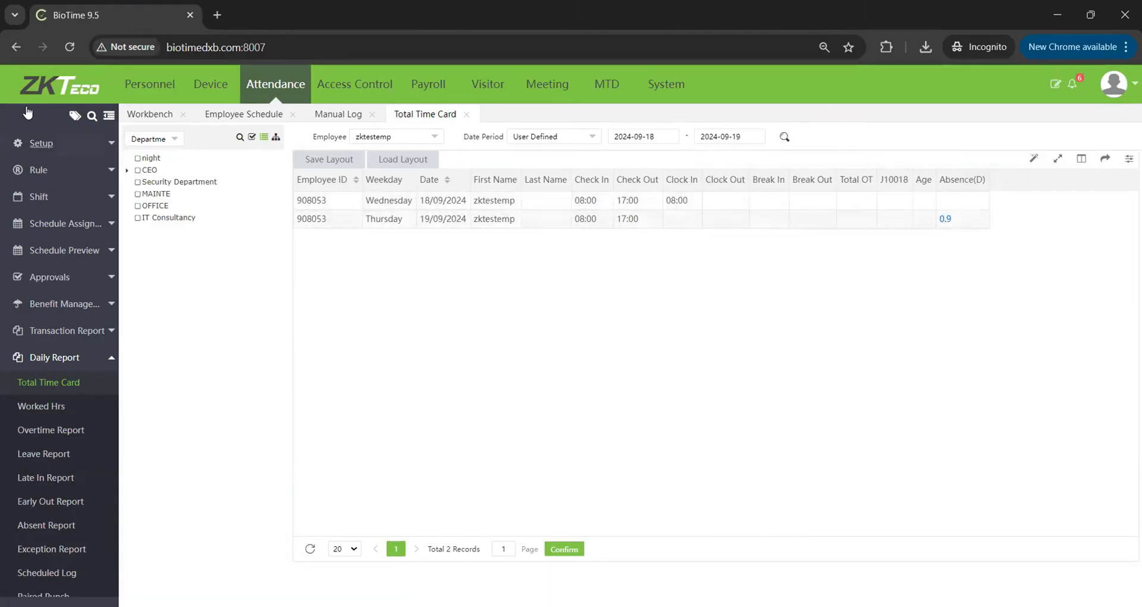
# Edit the timetable named normal to set its Check-Out End Time to 23:00:00, and save it.
pyautogui.click(34, 197)
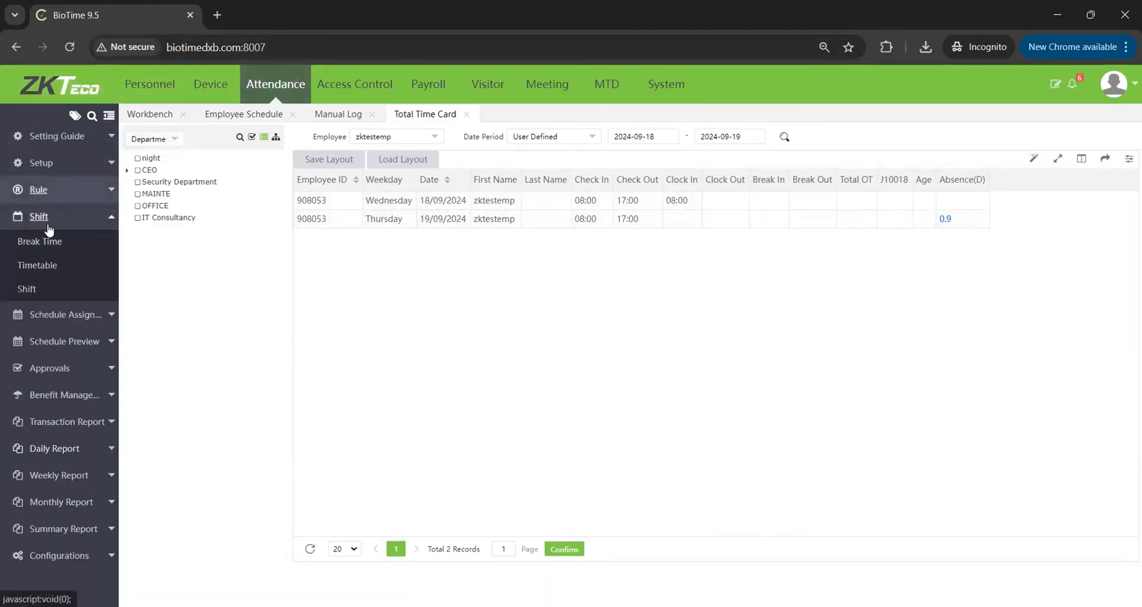
pyautogui.click(37, 264)
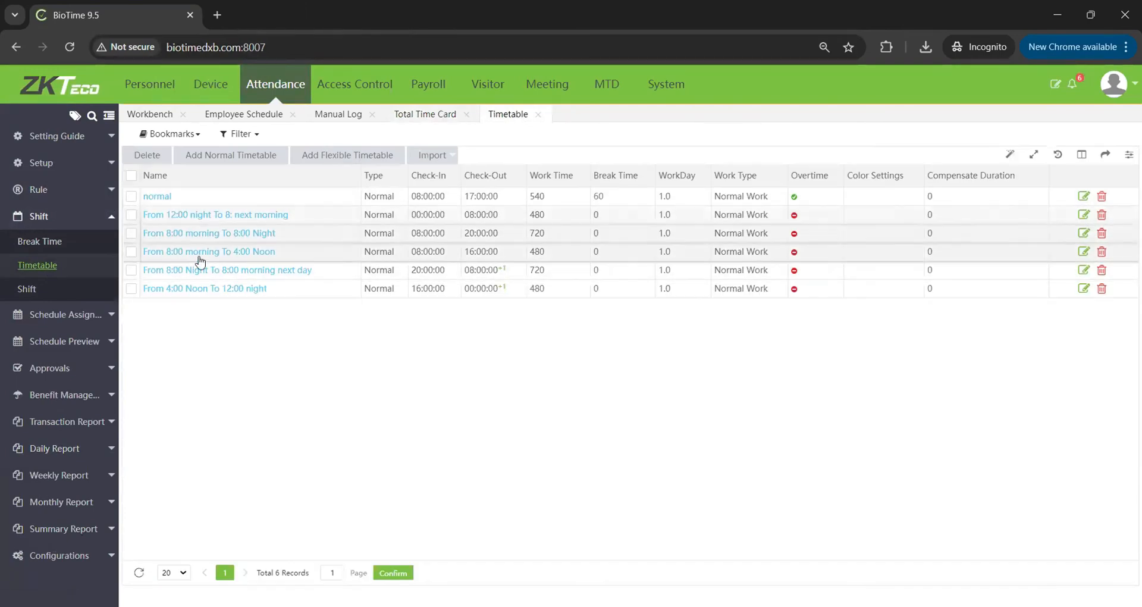
pyautogui.click(156, 196)
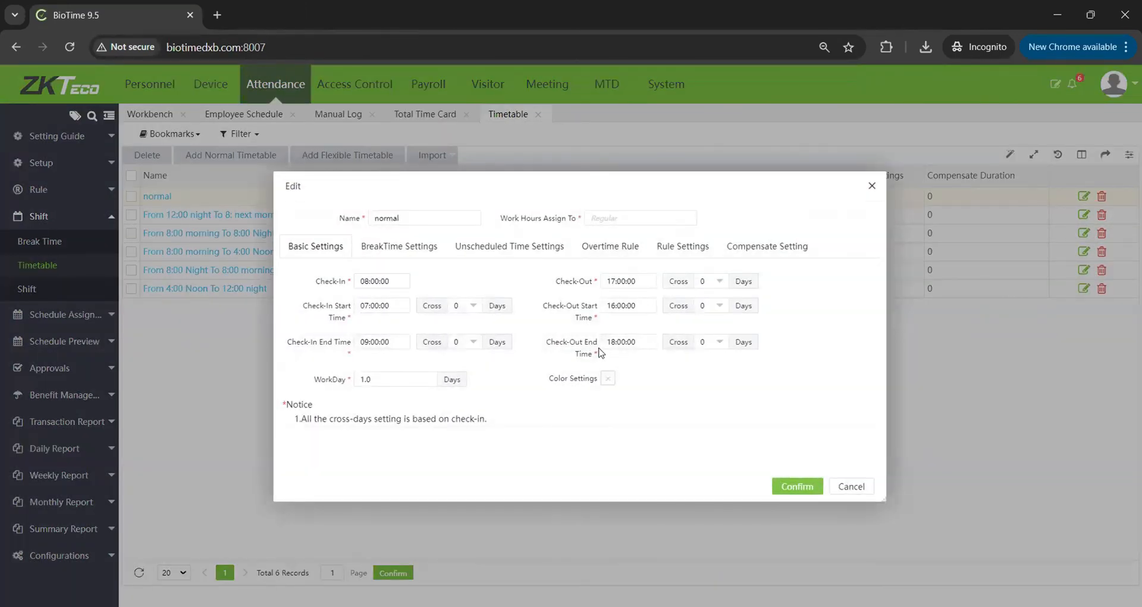
pyautogui.click(648, 345)
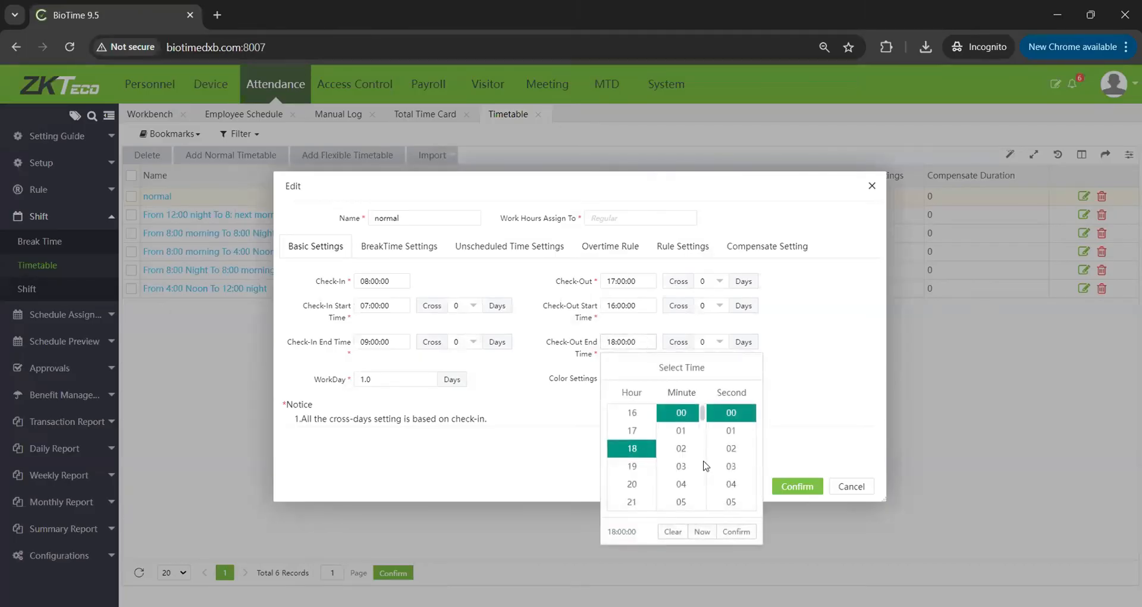
pyautogui.scroll(-1, 617, 488)
pyautogui.click(622, 501)
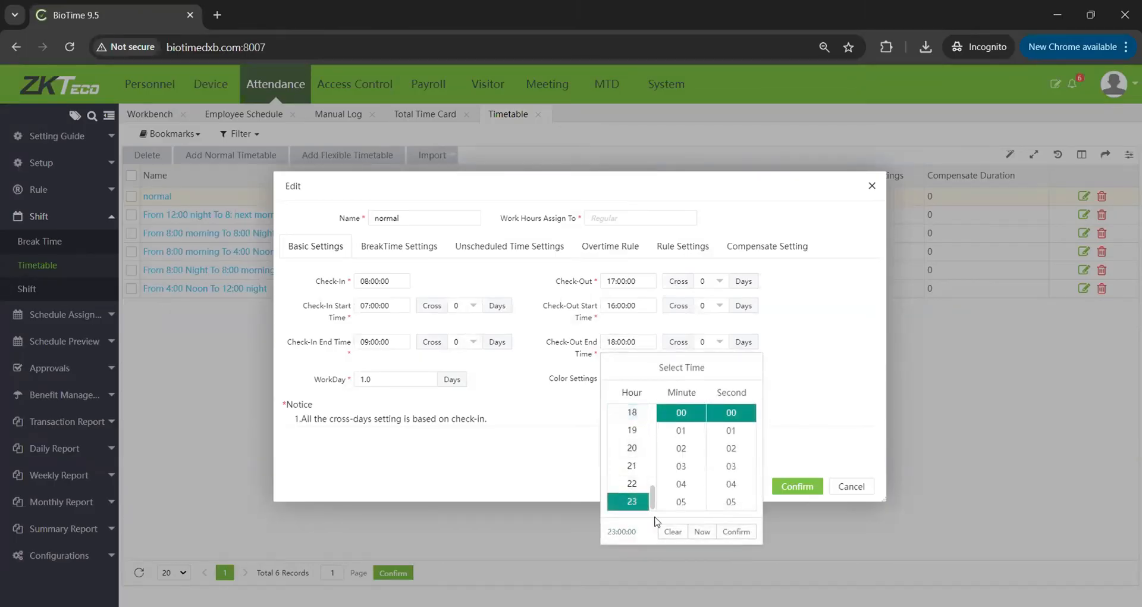
pyautogui.click(736, 531)
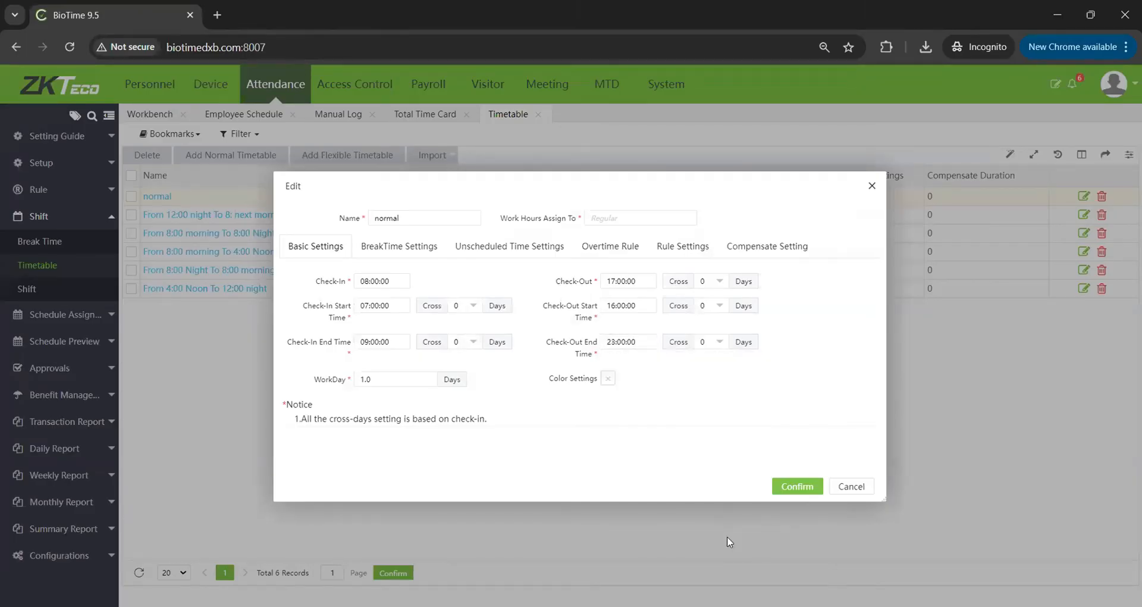
pyautogui.click(797, 486)
# Run the attendance calculation for employee zktestemp and close the progress window.
pyautogui.click(425, 115)
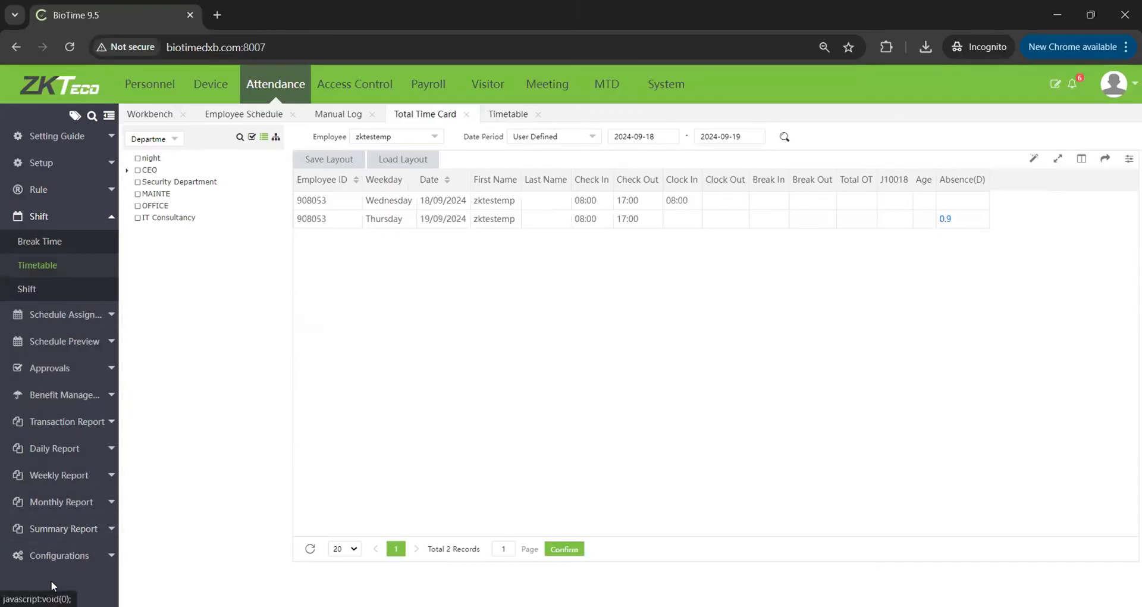
pyautogui.click(56, 555)
pyautogui.click(27, 510)
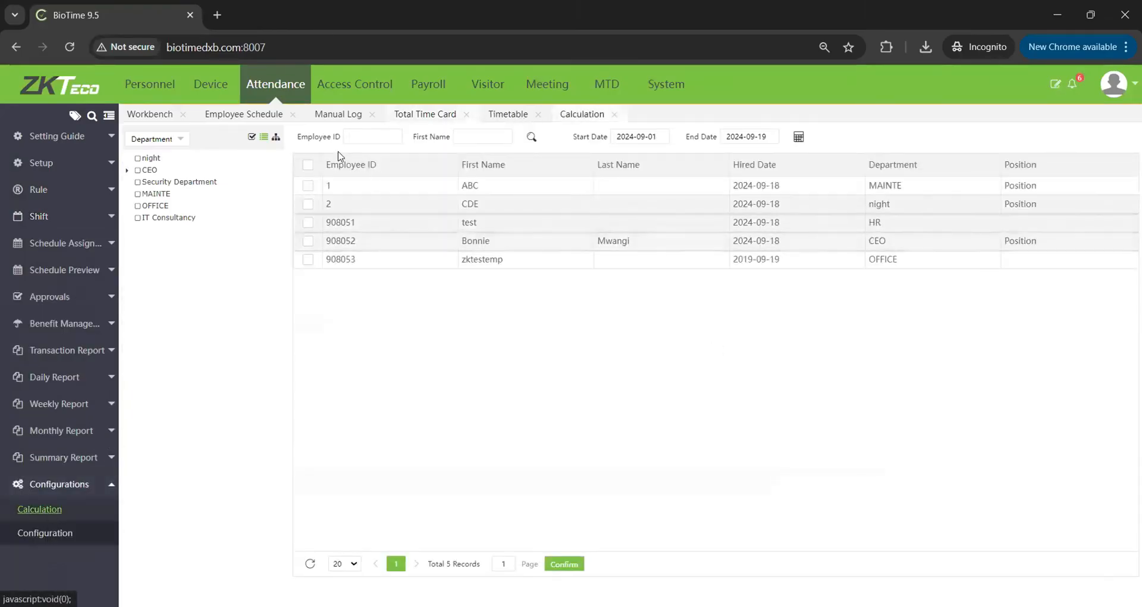
pyautogui.click(308, 260)
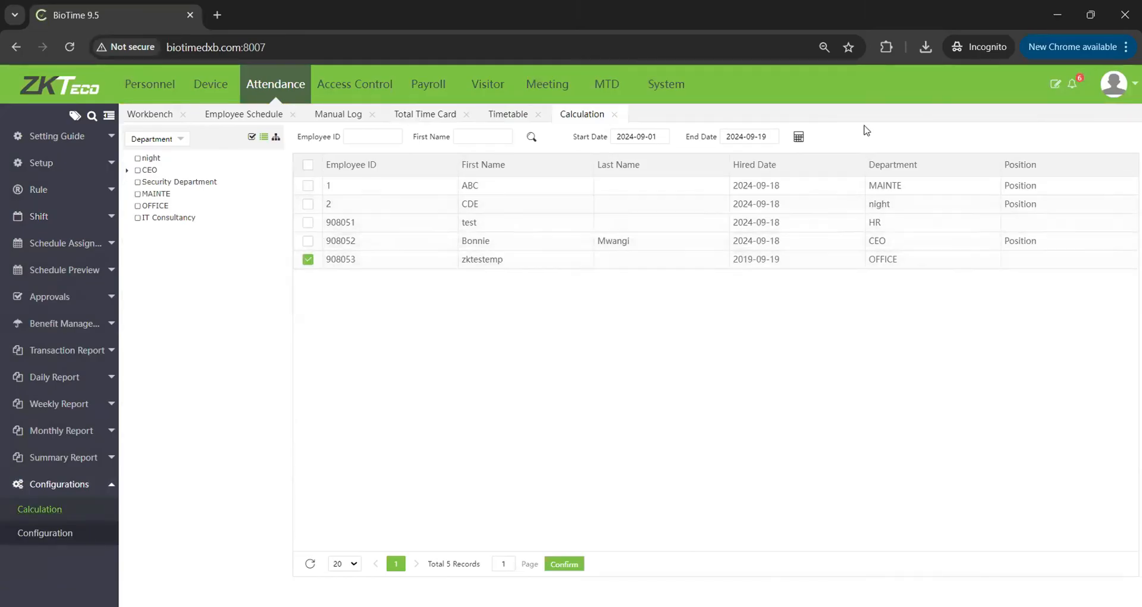
pyautogui.click(798, 138)
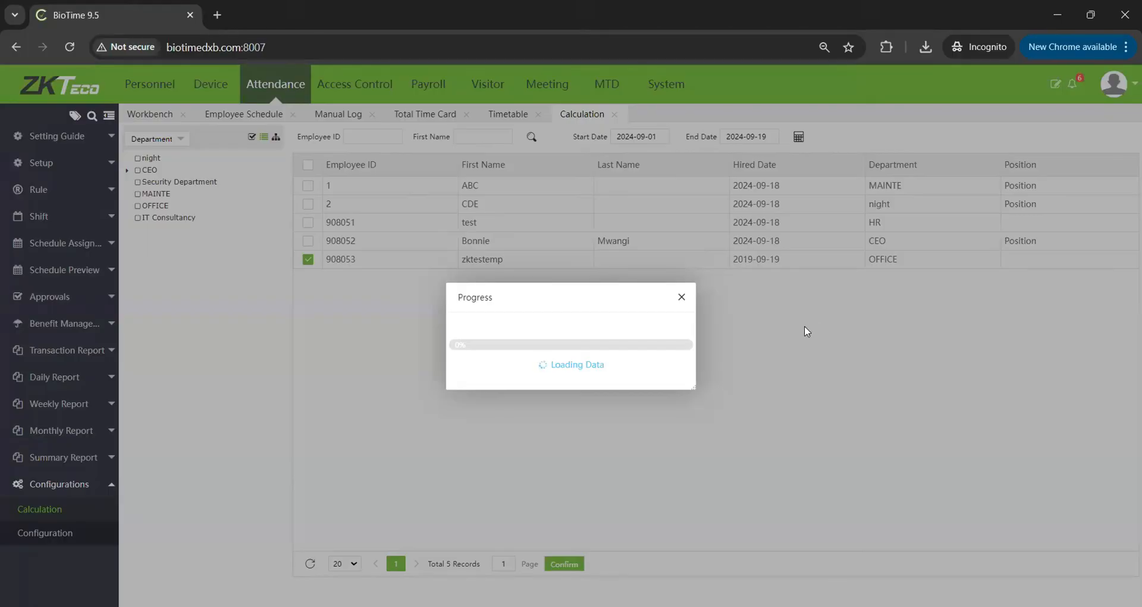
pyautogui.click(682, 297)
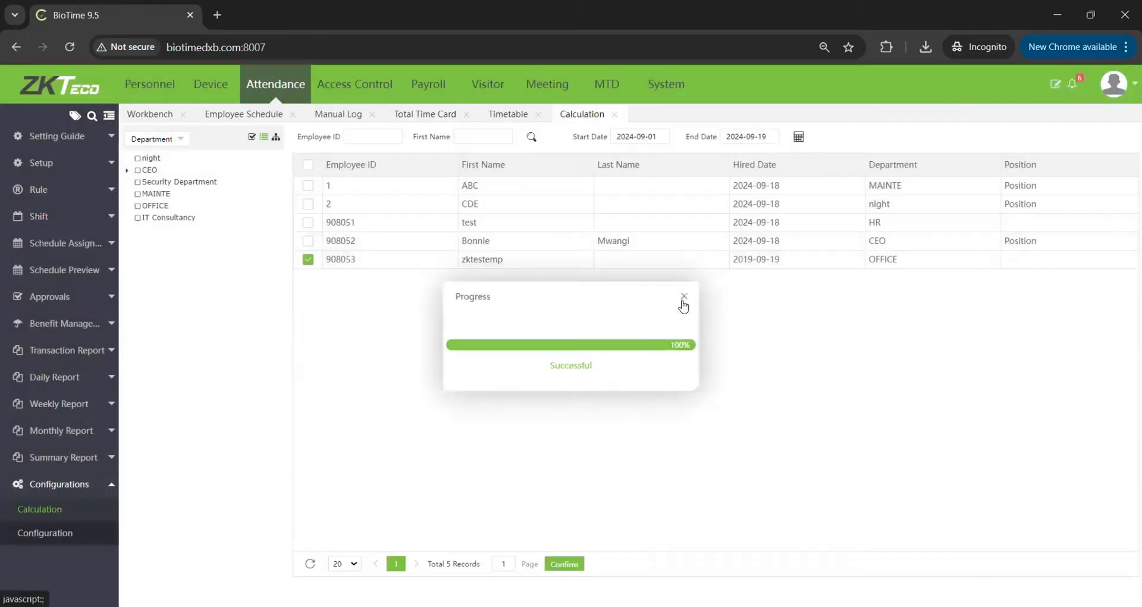
# Add the Total Hrs, Duty Duration and Break Duration columns to the Total Time Card report.
pyautogui.click(417, 115)
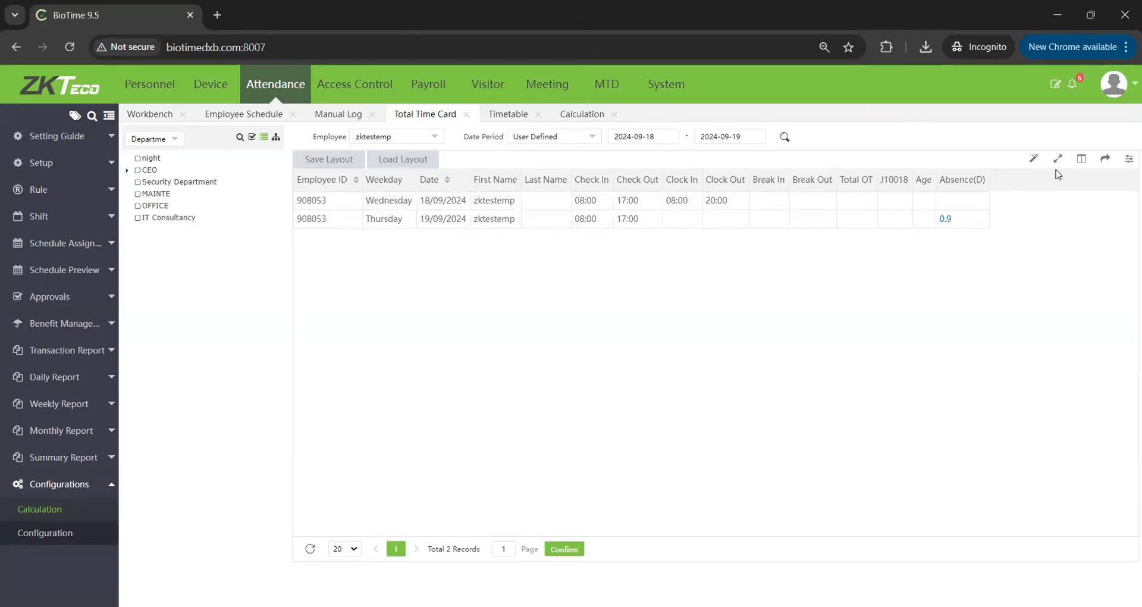
pyautogui.click(1081, 158)
pyautogui.scroll(-2, 1019, 301)
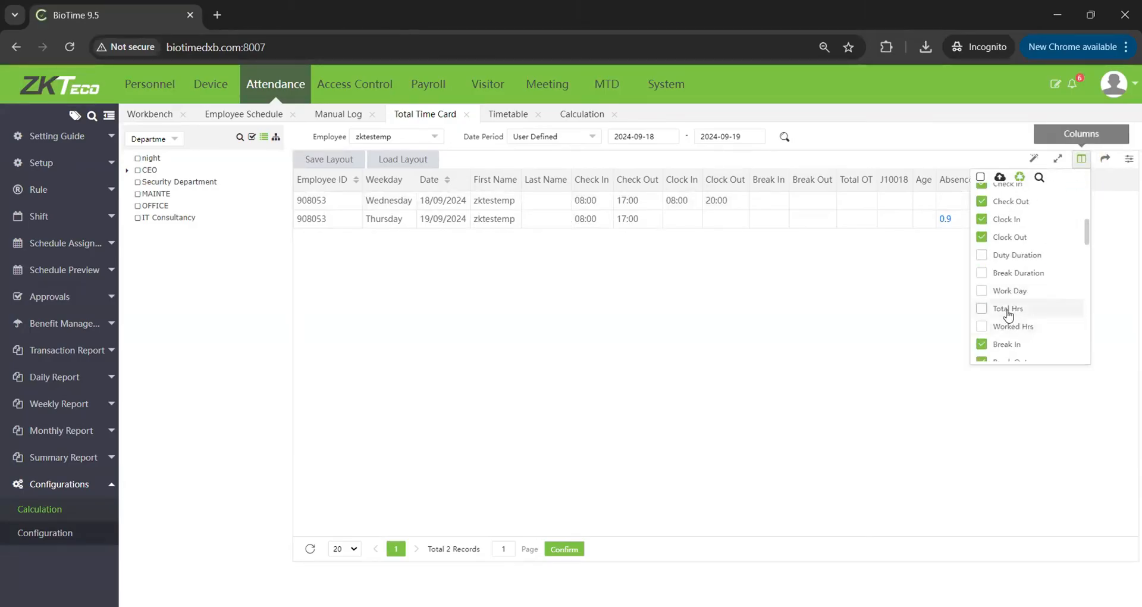
pyautogui.click(1008, 312)
pyautogui.click(1012, 257)
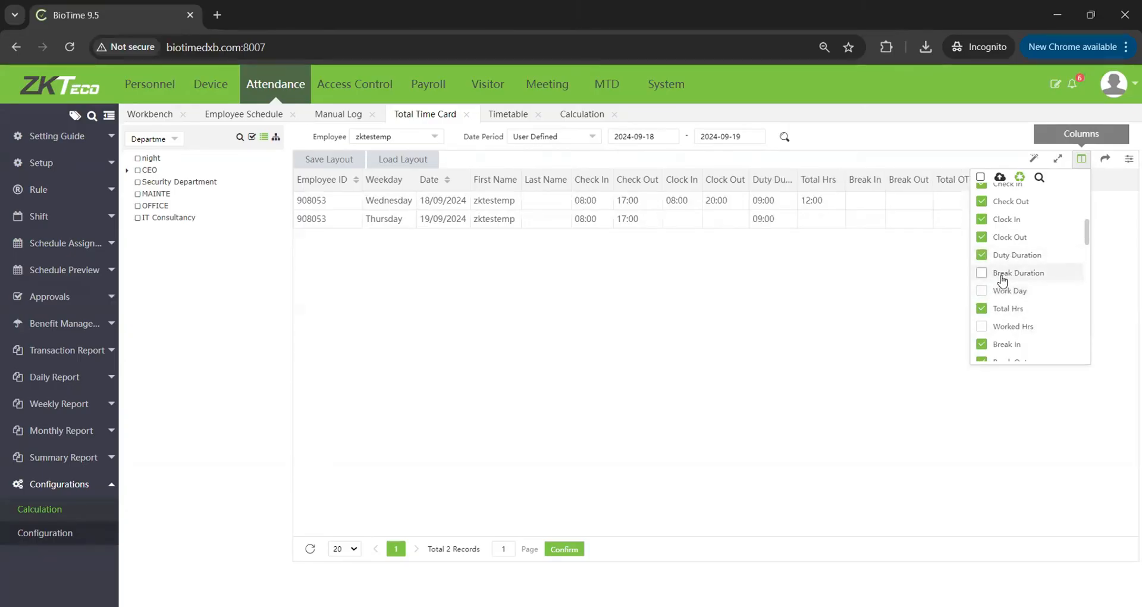
pyautogui.click(1003, 275)
# Add the Normal OT(HH:MM) column to the Total Time Card report and check the report's last columns.
pyautogui.scroll(-3, 1006, 340)
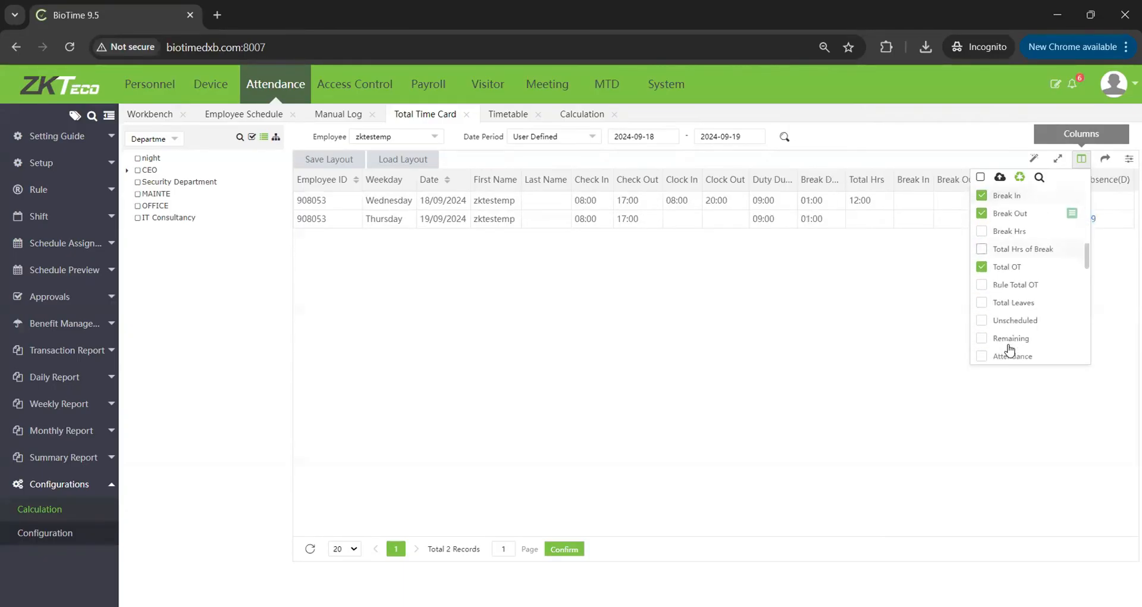
pyautogui.scroll(-2, 1002, 331)
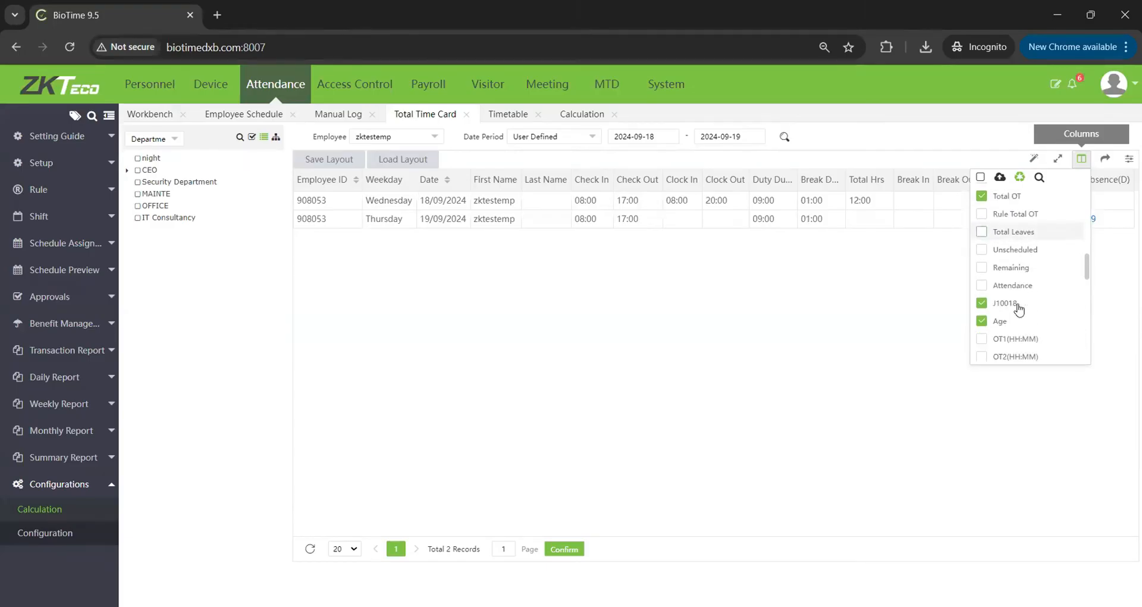
pyautogui.scroll(-2, 1022, 340)
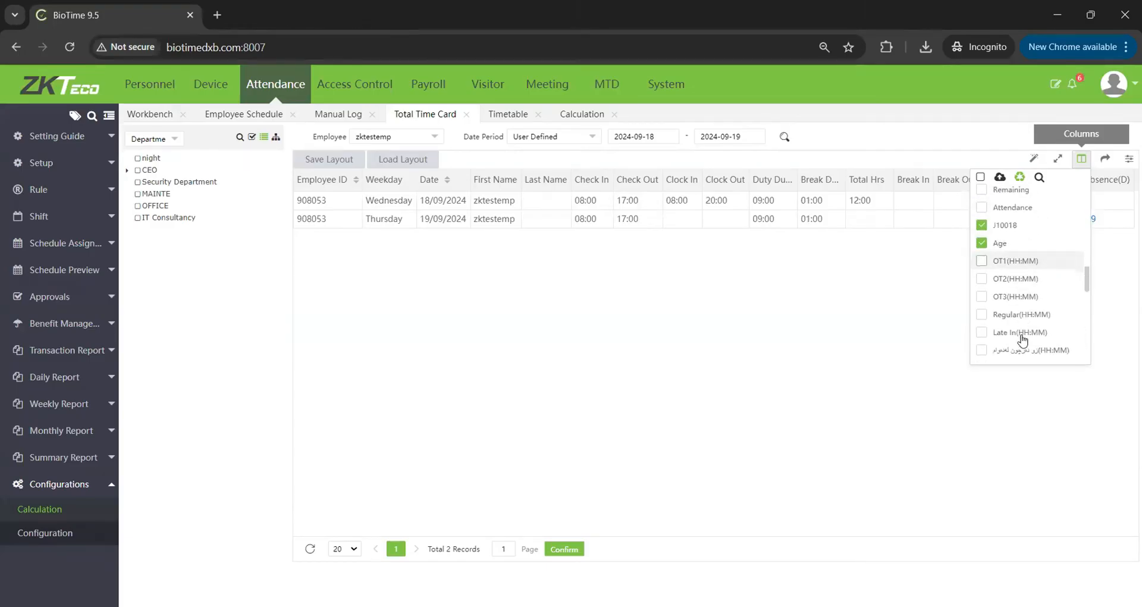
pyautogui.scroll(-3, 1022, 331)
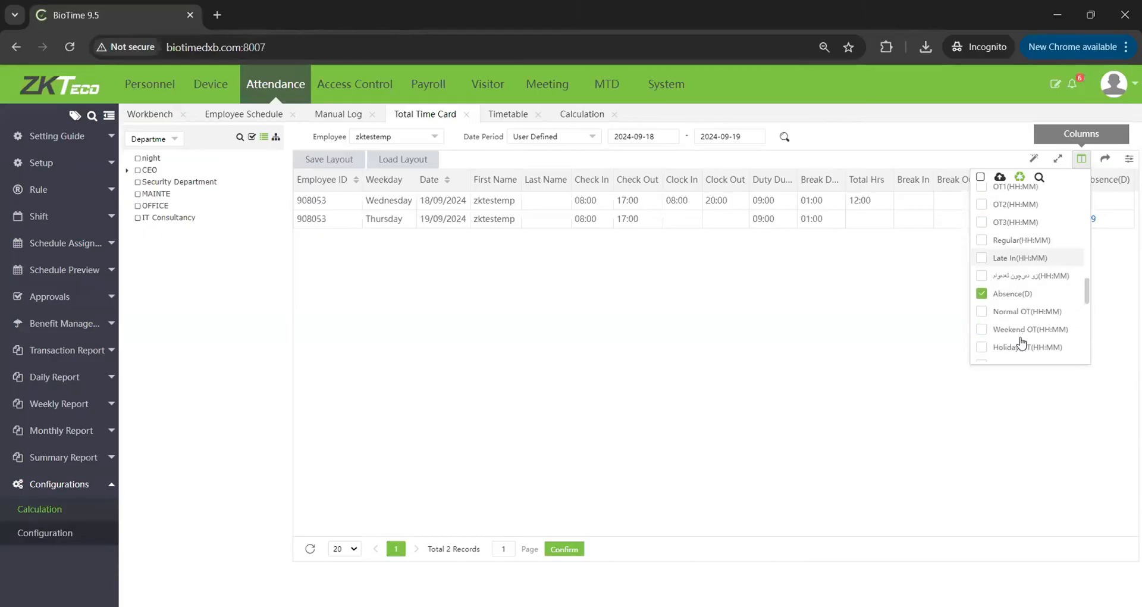
pyautogui.click(982, 237)
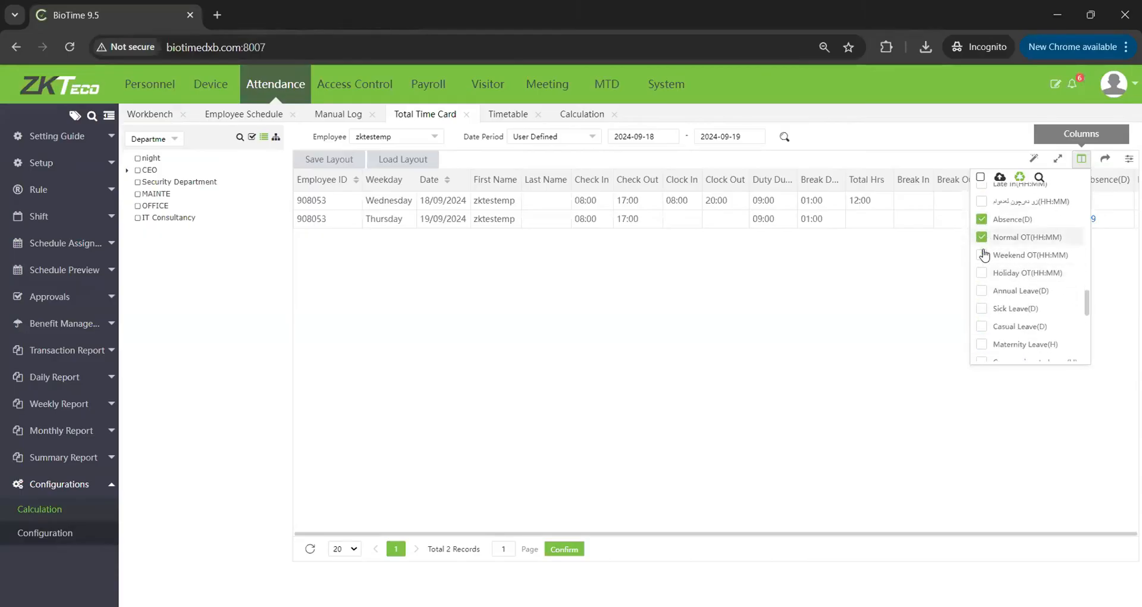
pyautogui.click(994, 425)
pyautogui.moveTo(817, 533); pyautogui.dragTo(974, 538)
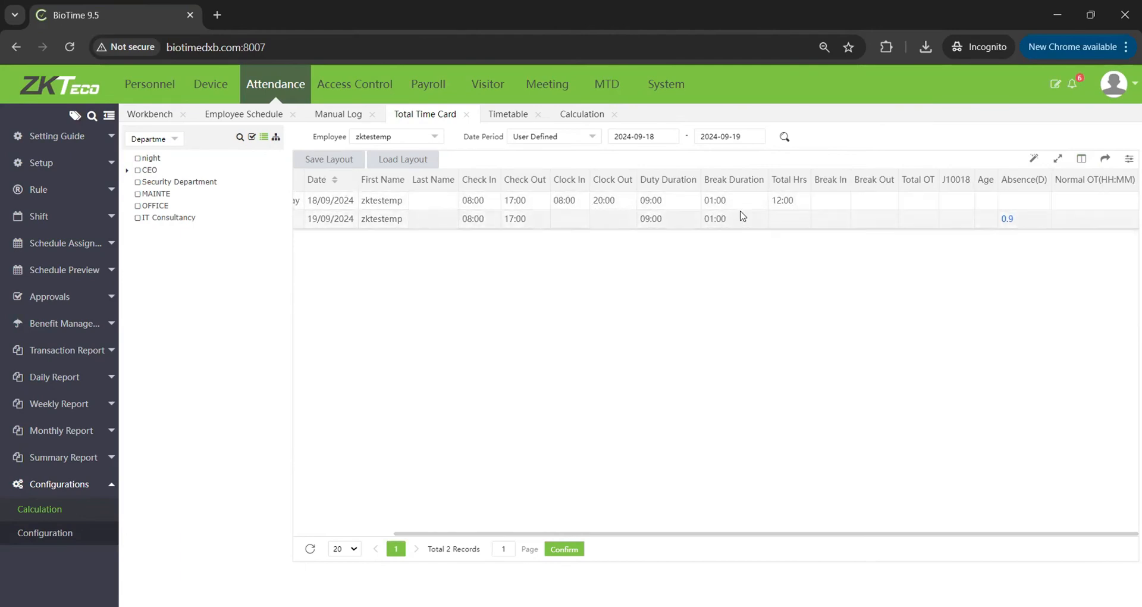
# Add the Break Hrs, Unscheduled, Remaining and Attendance columns to the Total Time Card report and review them.
pyautogui.click(1083, 160)
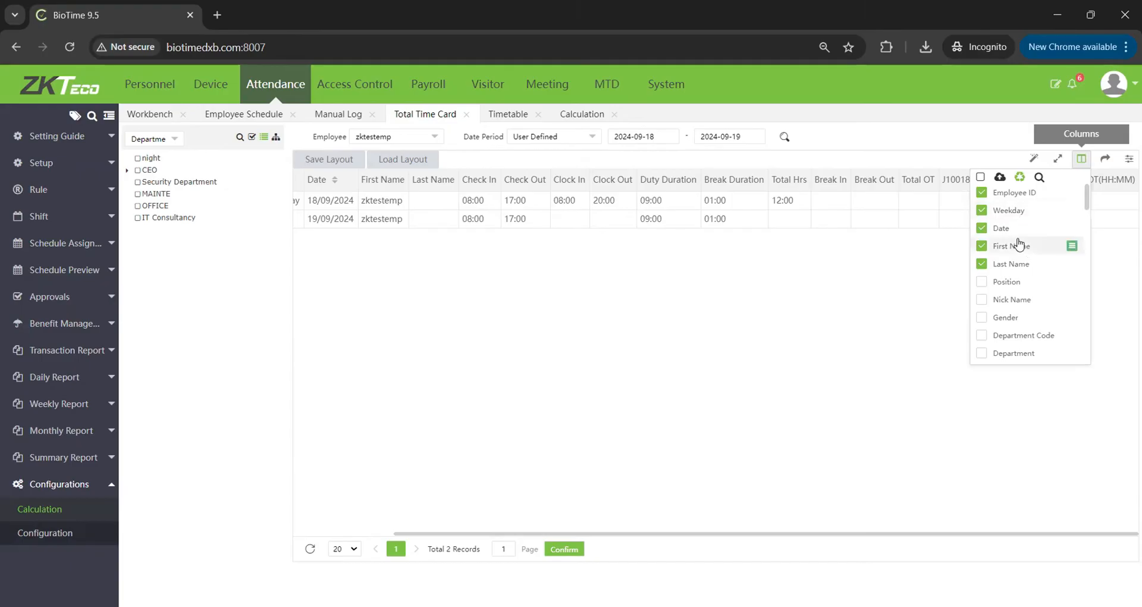
pyautogui.scroll(-3, 1016, 282)
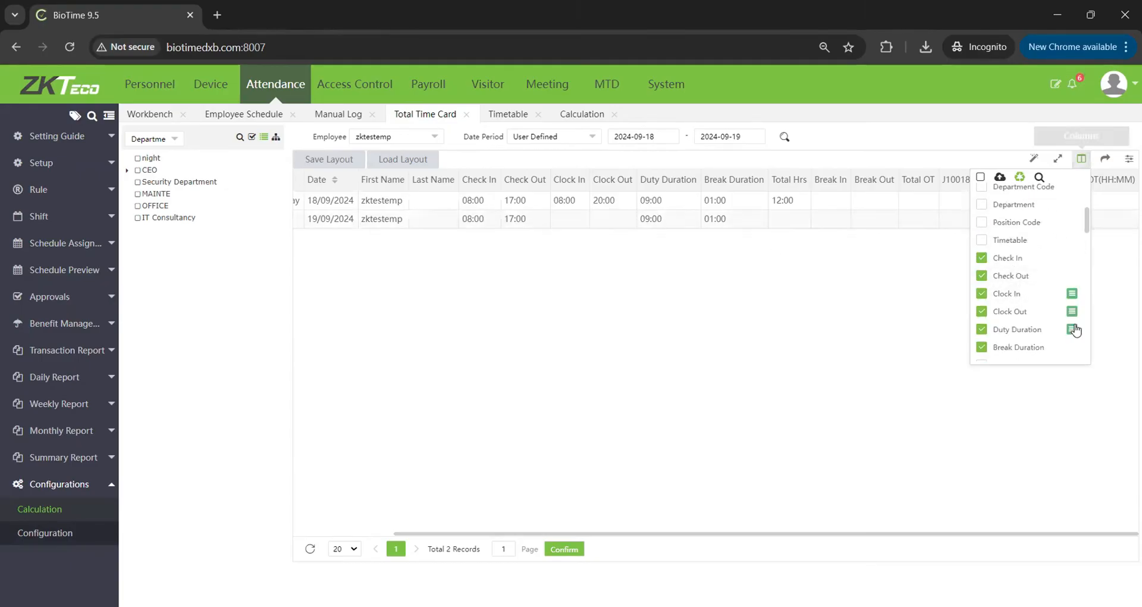
pyautogui.scroll(-3, 1053, 306)
pyautogui.click(985, 231)
pyautogui.scroll(-2, 984, 298)
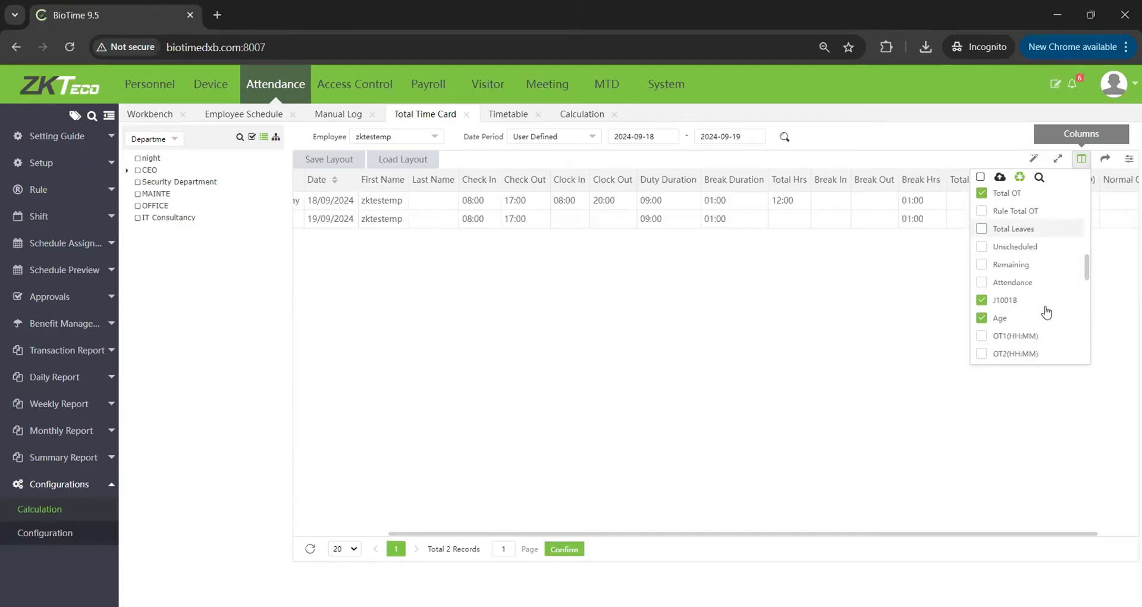
pyautogui.click(1012, 250)
pyautogui.click(1012, 264)
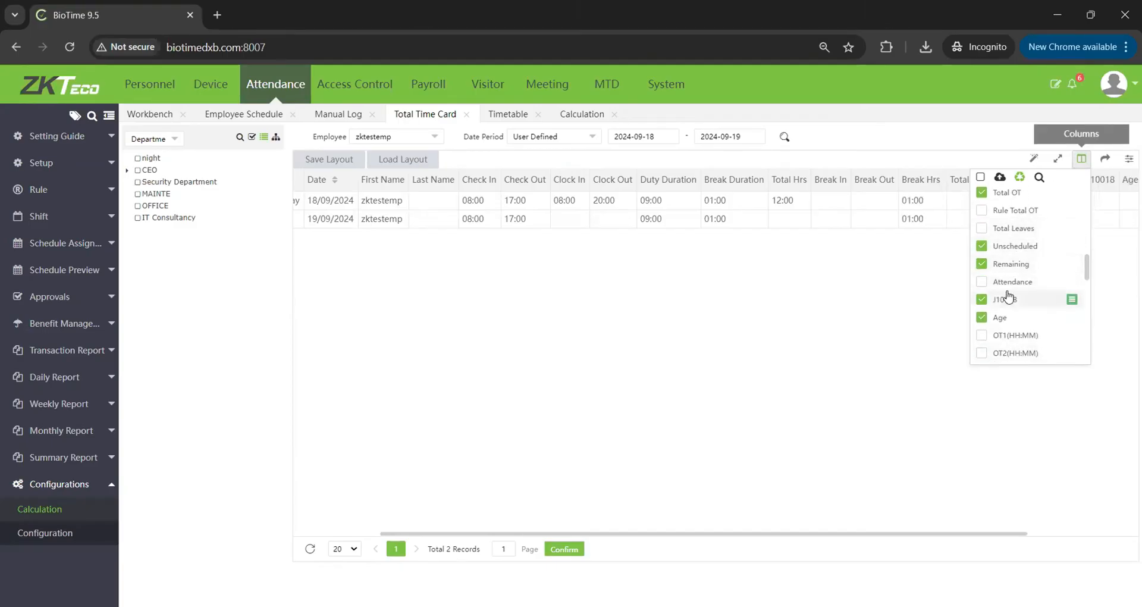
pyautogui.click(1018, 288)
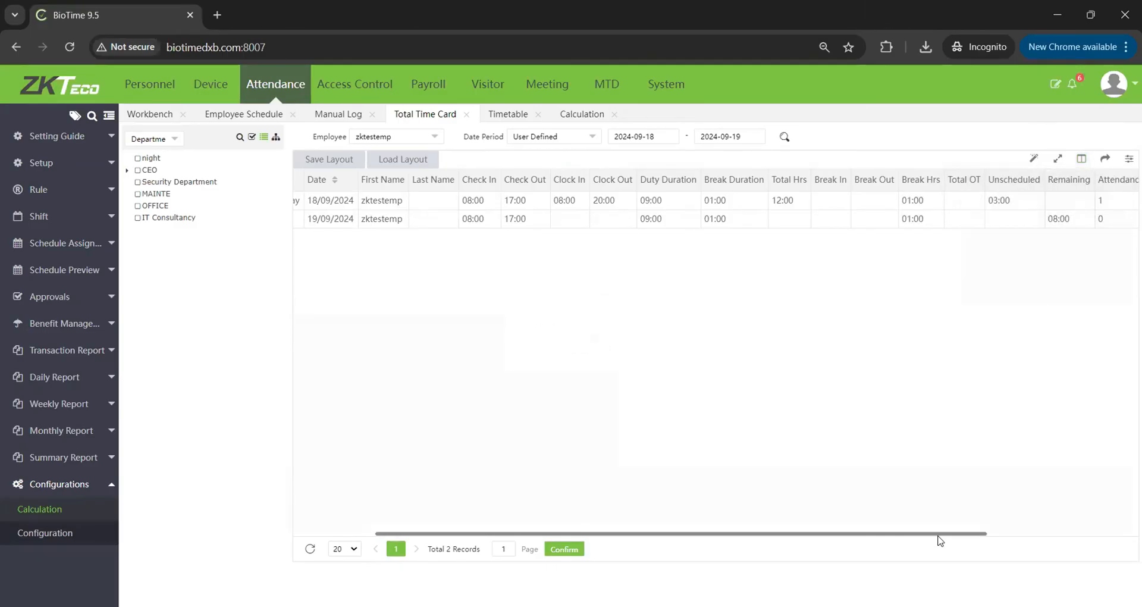
pyautogui.moveTo(935, 534); pyautogui.dragTo(1118, 520)
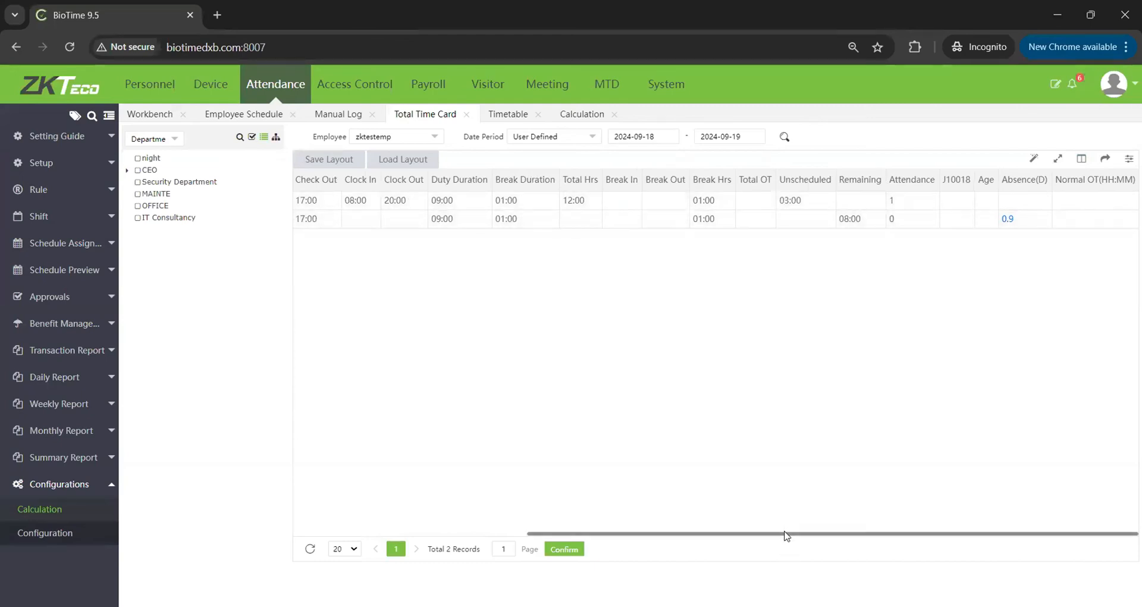
pyautogui.moveTo(785, 535)
pyautogui.mouseDown()
pyautogui.moveTo(644, 544)
pyautogui.moveTo(797, 536)
pyautogui.mouseUp()
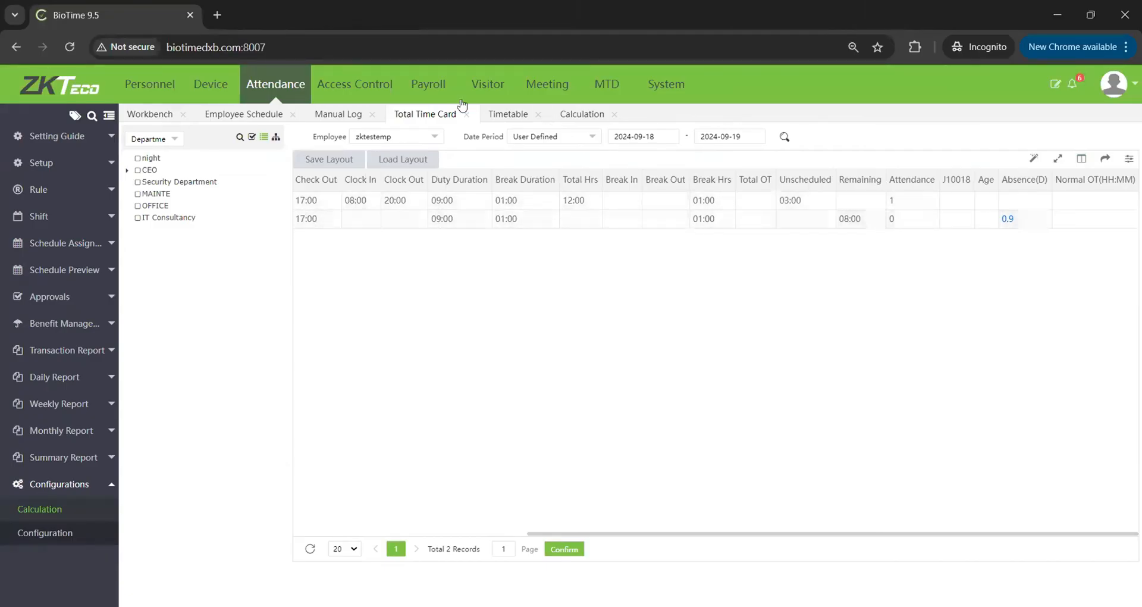
# Disable Max OT and Overtime in the overtime rule of the timetable named normal, and save it.
pyautogui.click(508, 115)
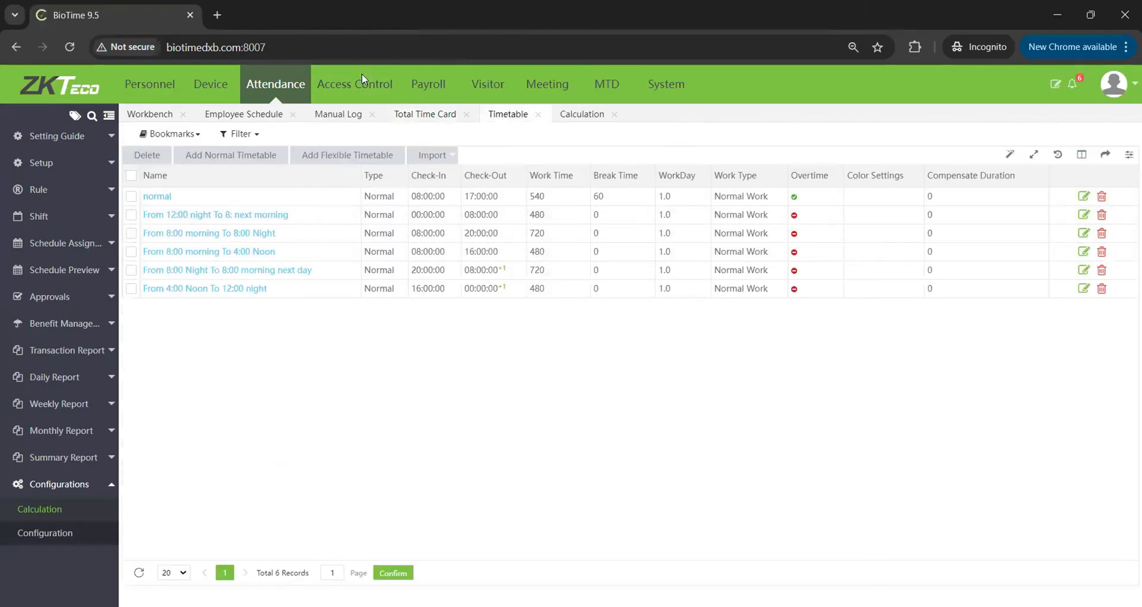
pyautogui.click(153, 197)
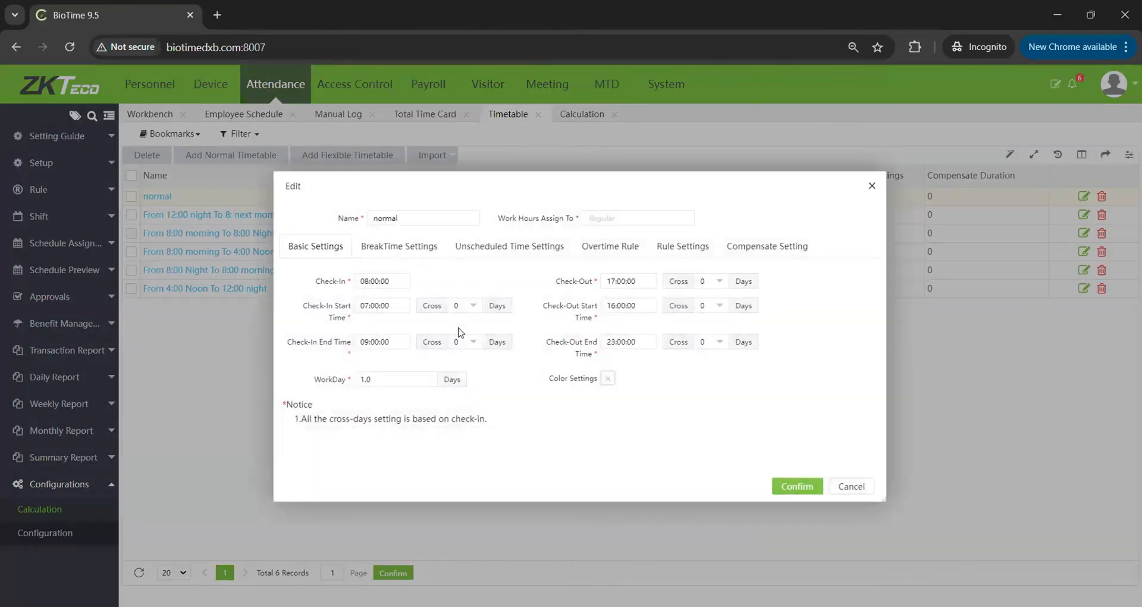
pyautogui.click(512, 246)
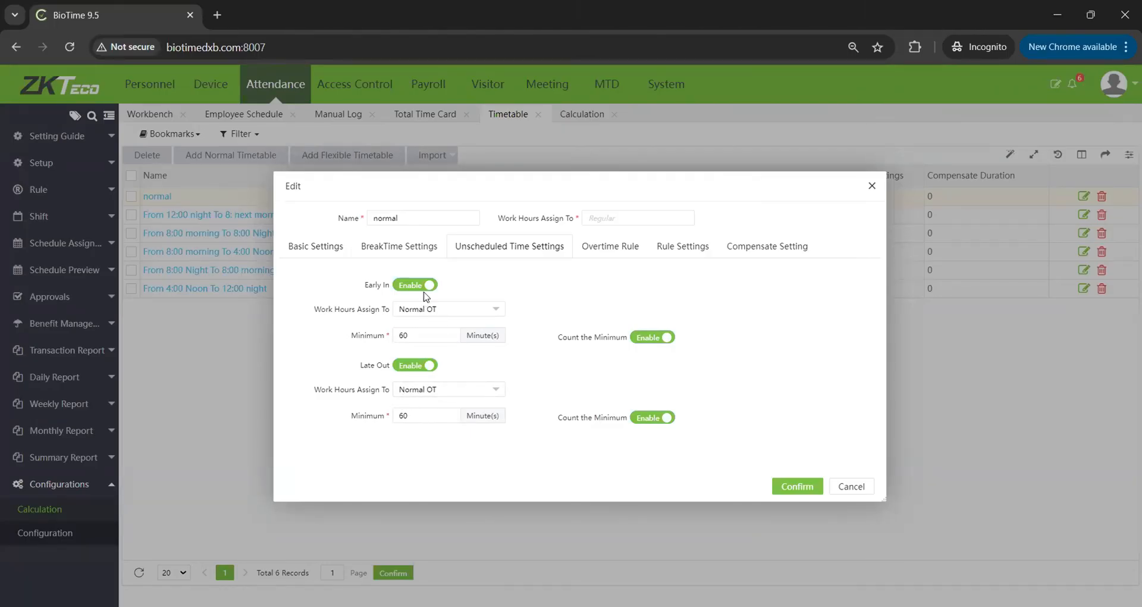
pyautogui.click(614, 248)
pyautogui.click(382, 286)
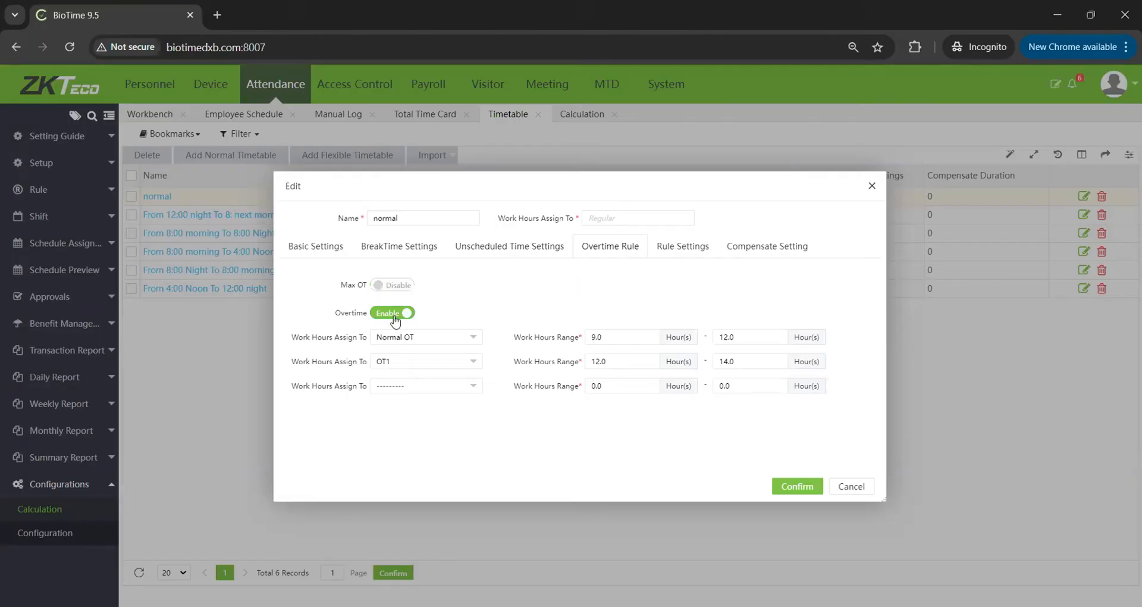
pyautogui.click(390, 313)
pyautogui.click(797, 486)
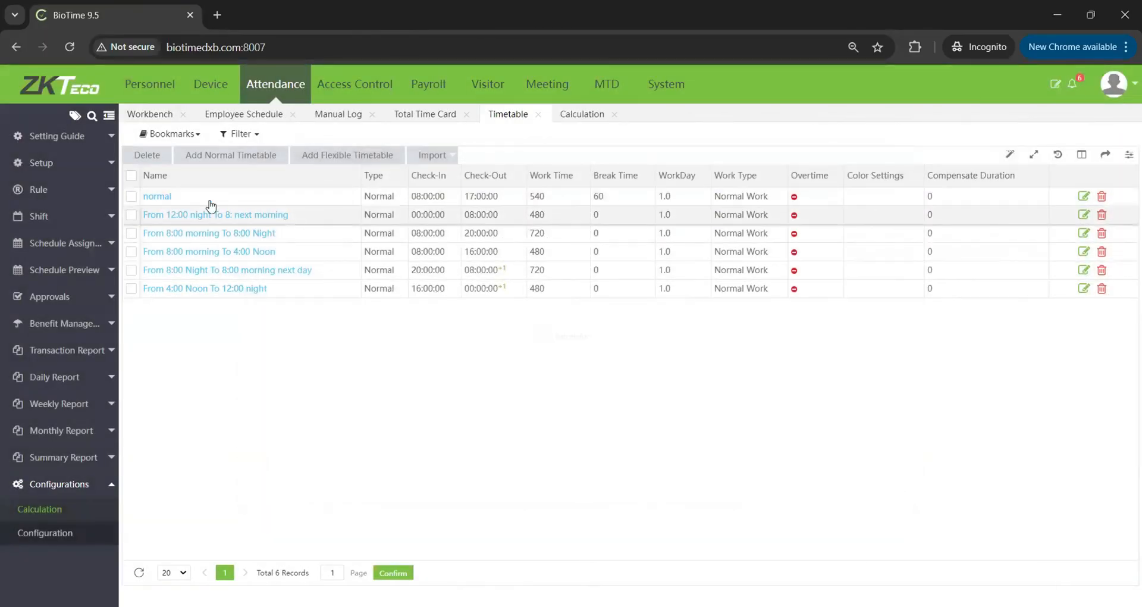
# Recalculate attendance for employee zktestemp from 2024-09-01 to 2024-09-19 and dismiss the progress window.
pyautogui.click(582, 114)
pyautogui.click(800, 135)
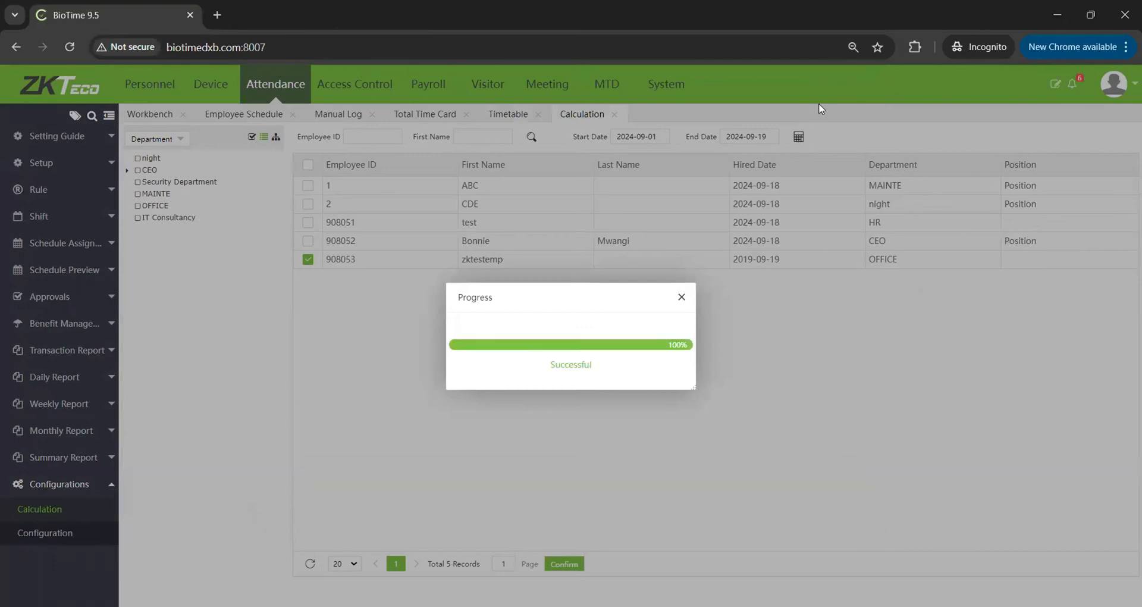
pyautogui.click(682, 297)
# Check the recalculated overtime and unscheduled hours of zktestemp in the Total Time Card report.
pyautogui.click(507, 114)
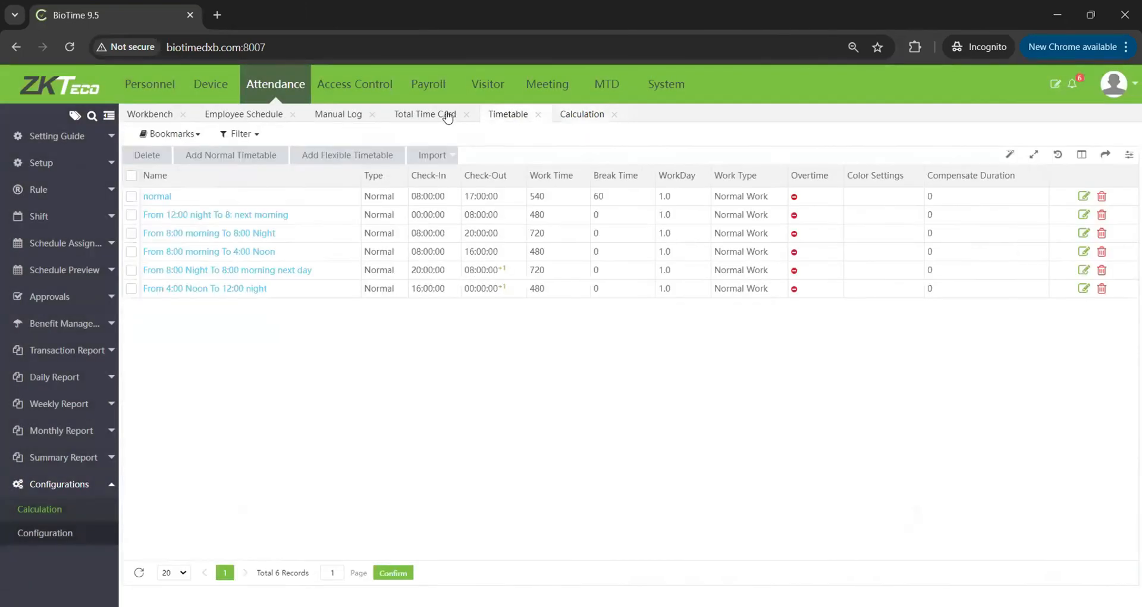
pyautogui.click(443, 114)
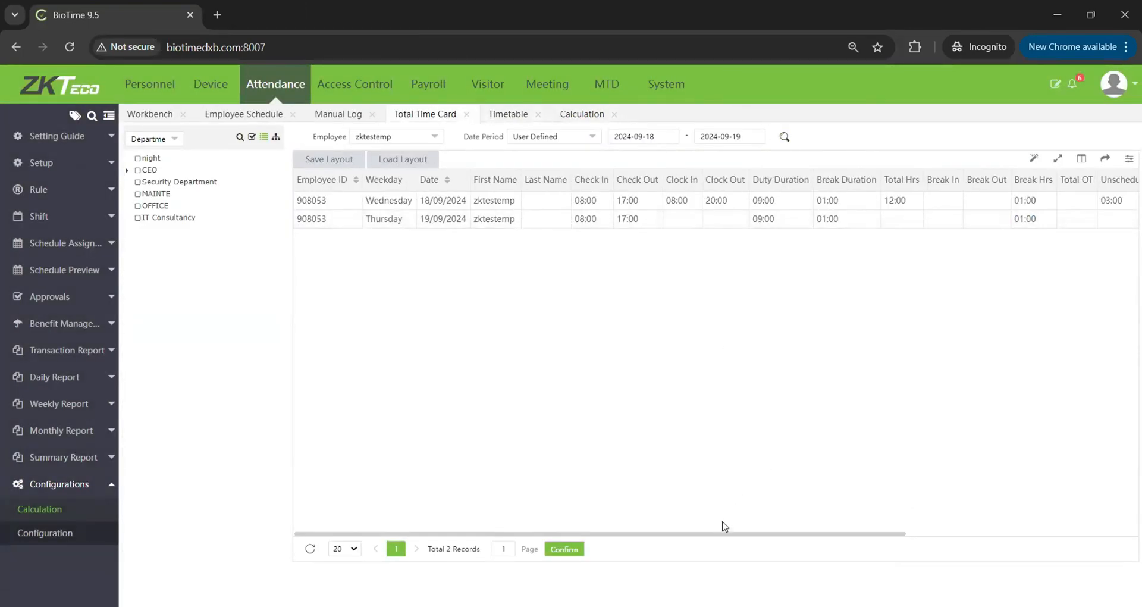
pyautogui.moveTo(727, 533); pyautogui.dragTo(940, 551)
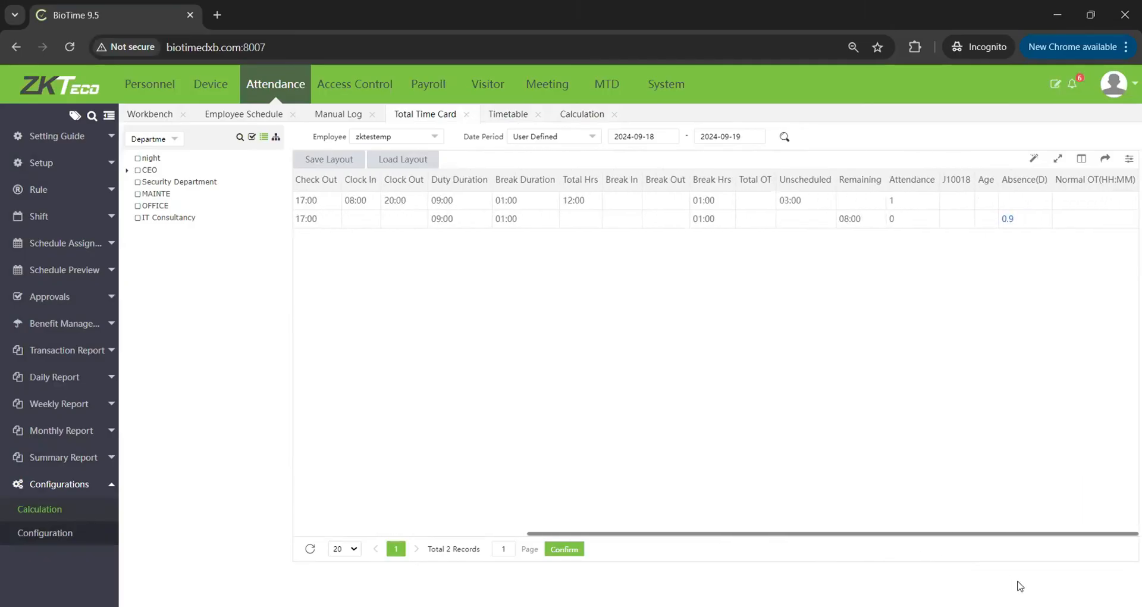
# Review the unscheduled time, rule, compensate and overtime settings of the timetable named normal, including the Late Out work hours assignment options.
pyautogui.click(511, 115)
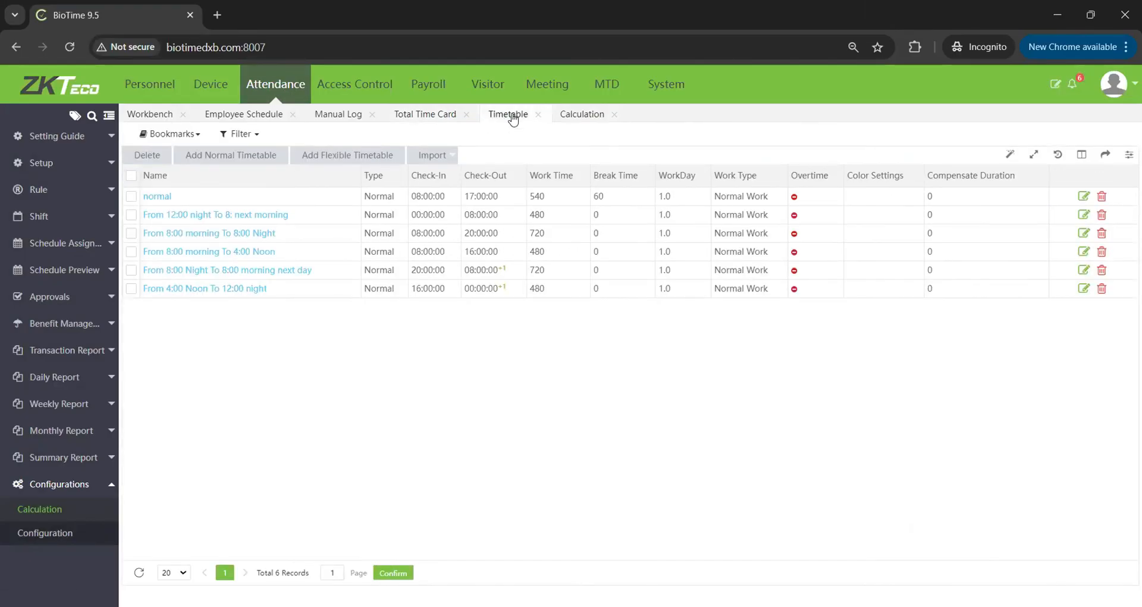
pyautogui.click(157, 197)
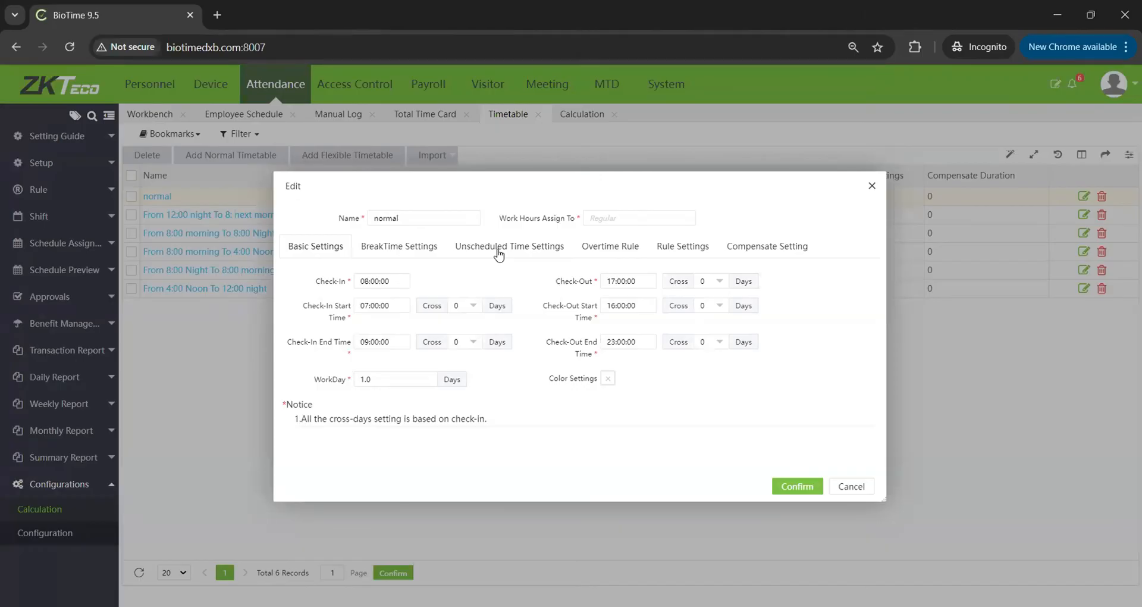
pyautogui.click(499, 253)
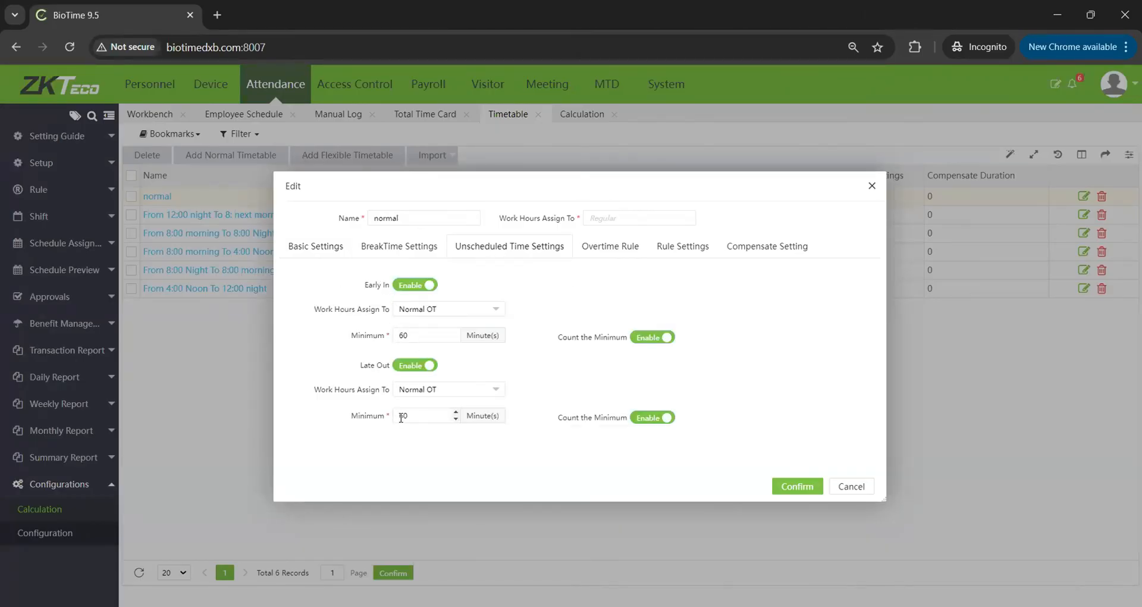
pyautogui.click(704, 248)
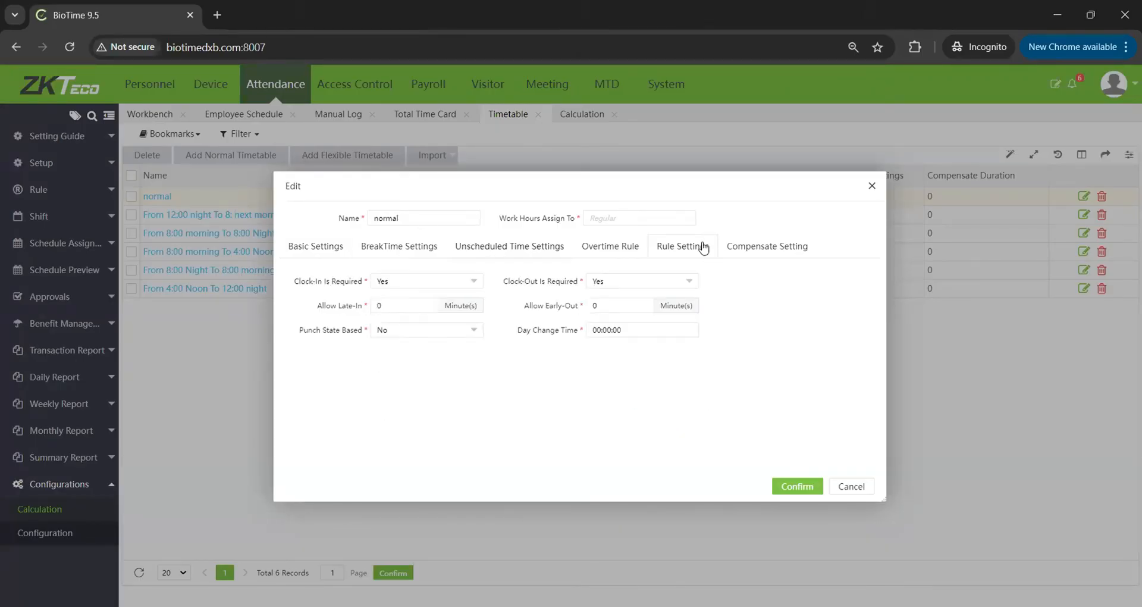
pyautogui.click(780, 249)
pyautogui.click(610, 252)
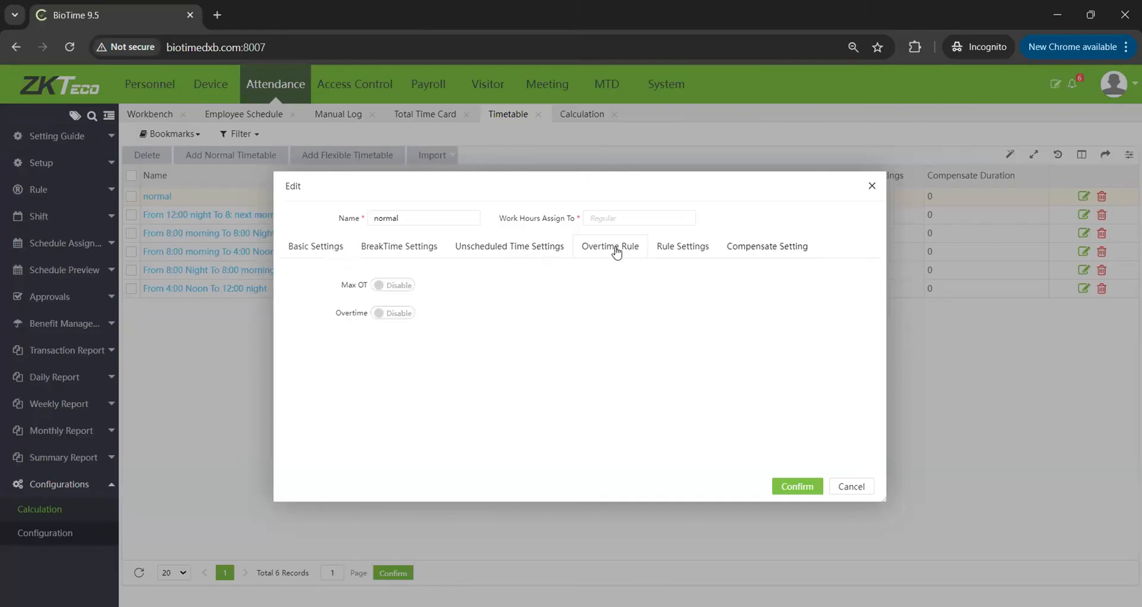
pyautogui.click(498, 253)
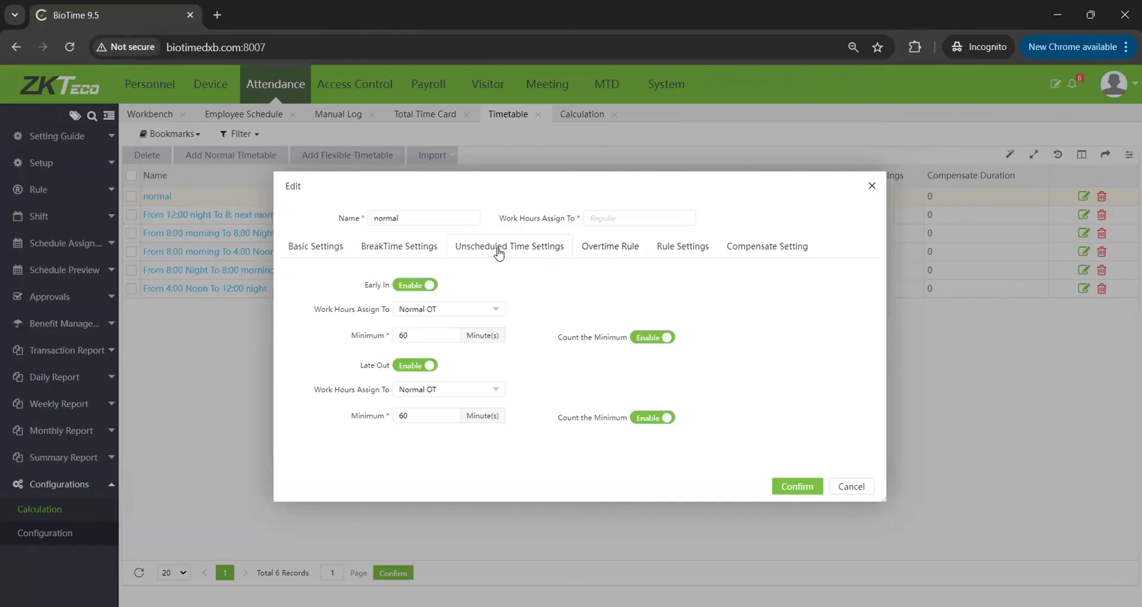
pyautogui.click(455, 391)
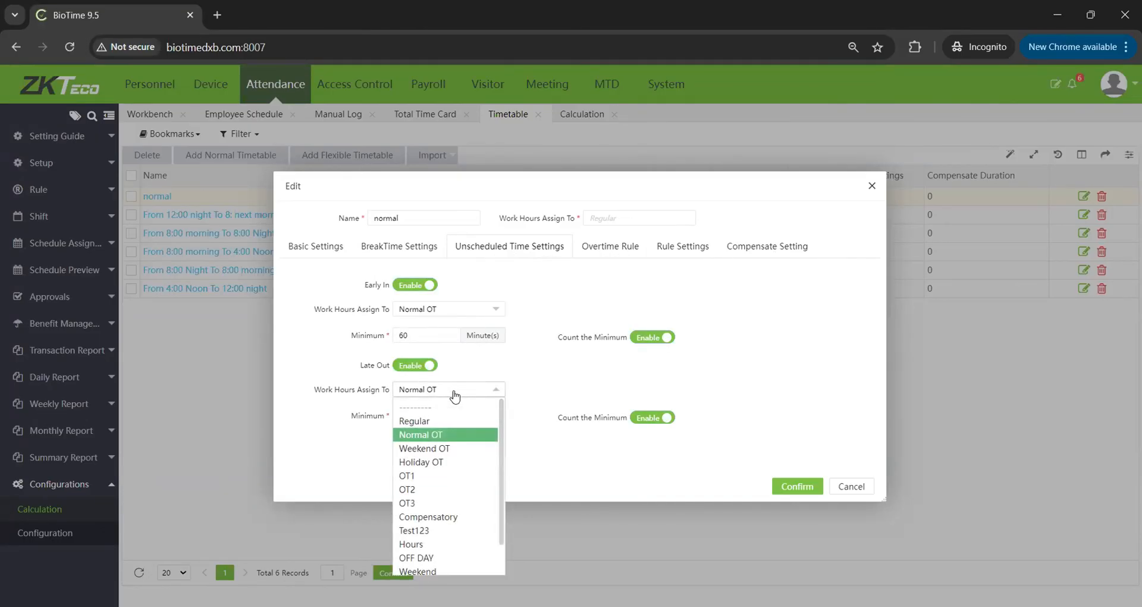
pyautogui.click(456, 391)
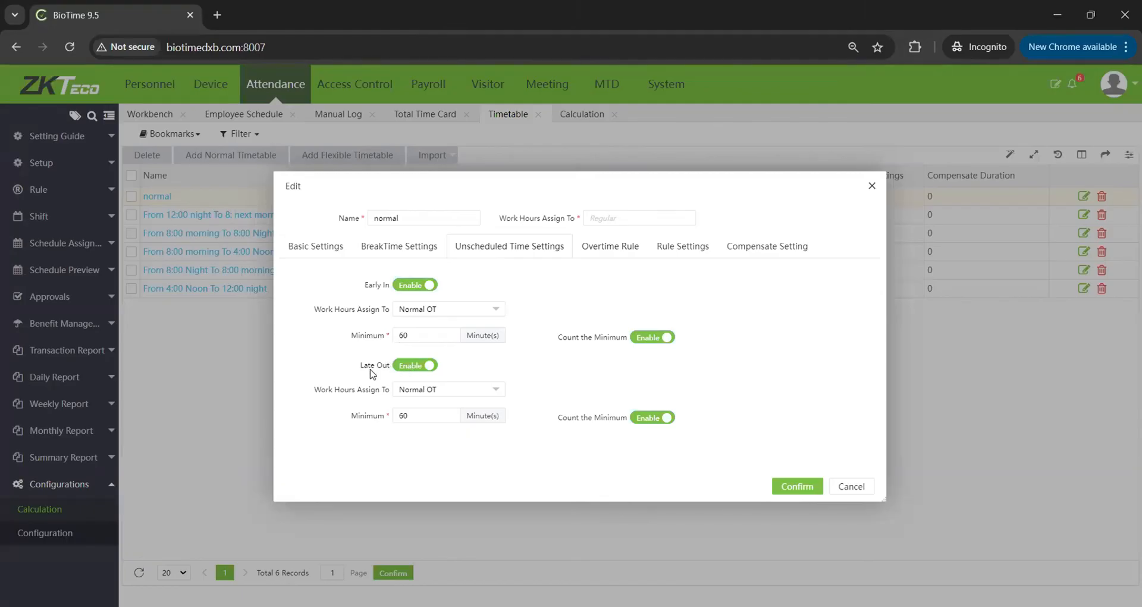
# Check the normal timetable's break time and basic settings, recheck its unscheduled time, rule and overtime settings, and confirm the timetable.
pyautogui.click(401, 257)
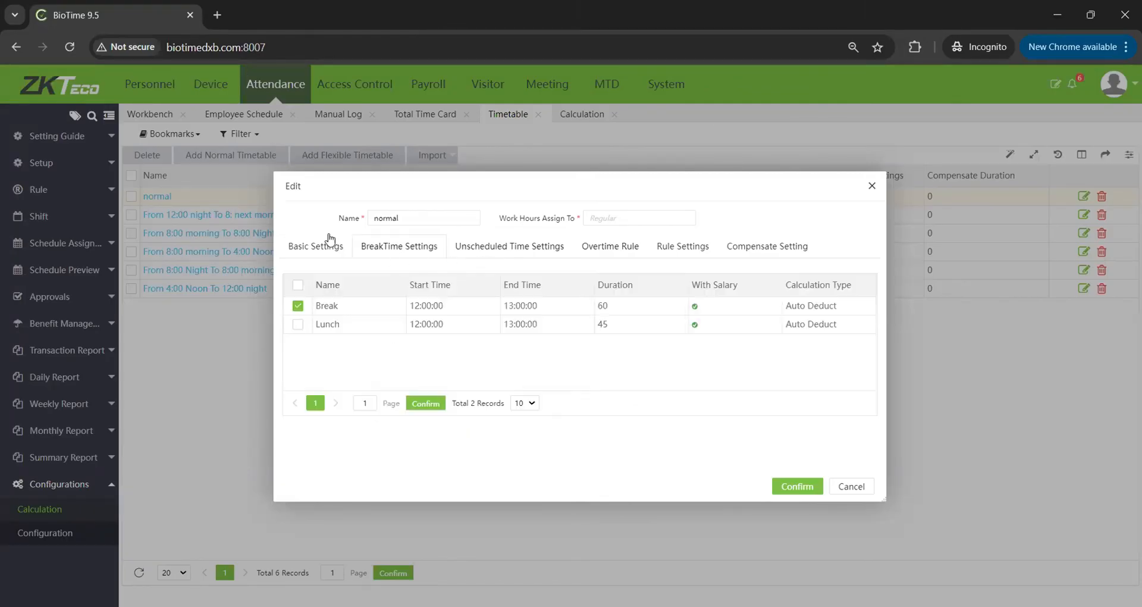
pyautogui.click(314, 248)
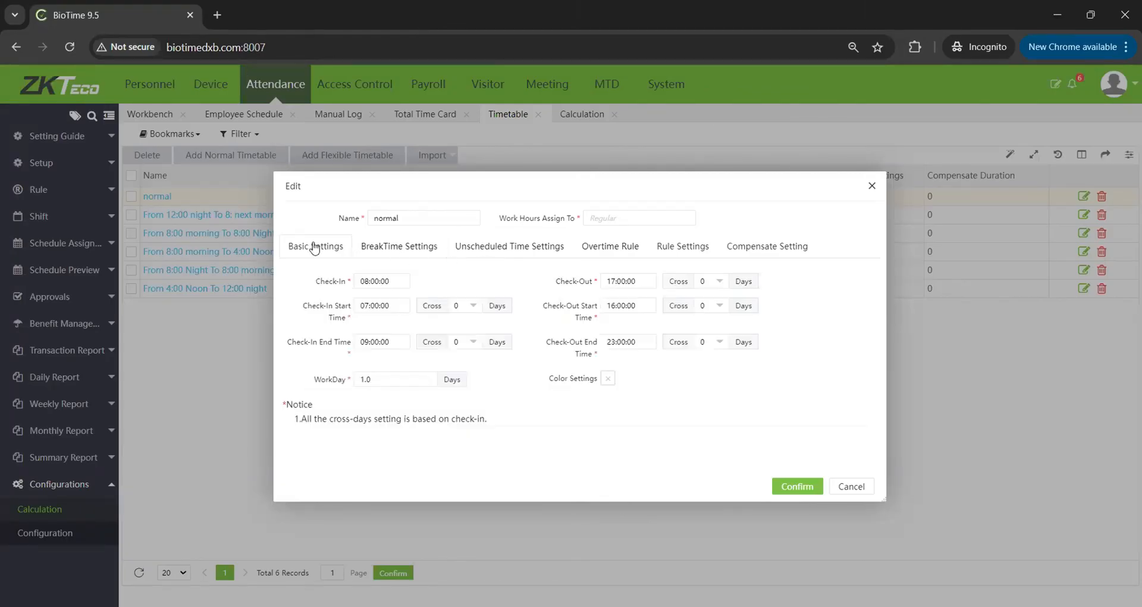
pyautogui.click(522, 253)
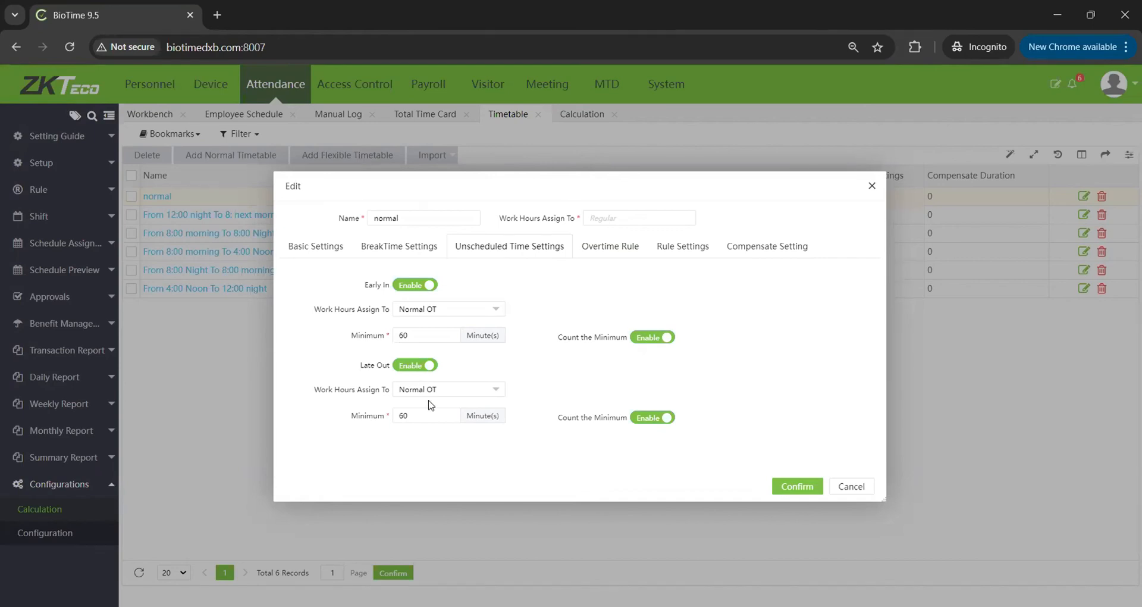
pyautogui.click(494, 396)
pyautogui.click(493, 396)
pyautogui.click(687, 245)
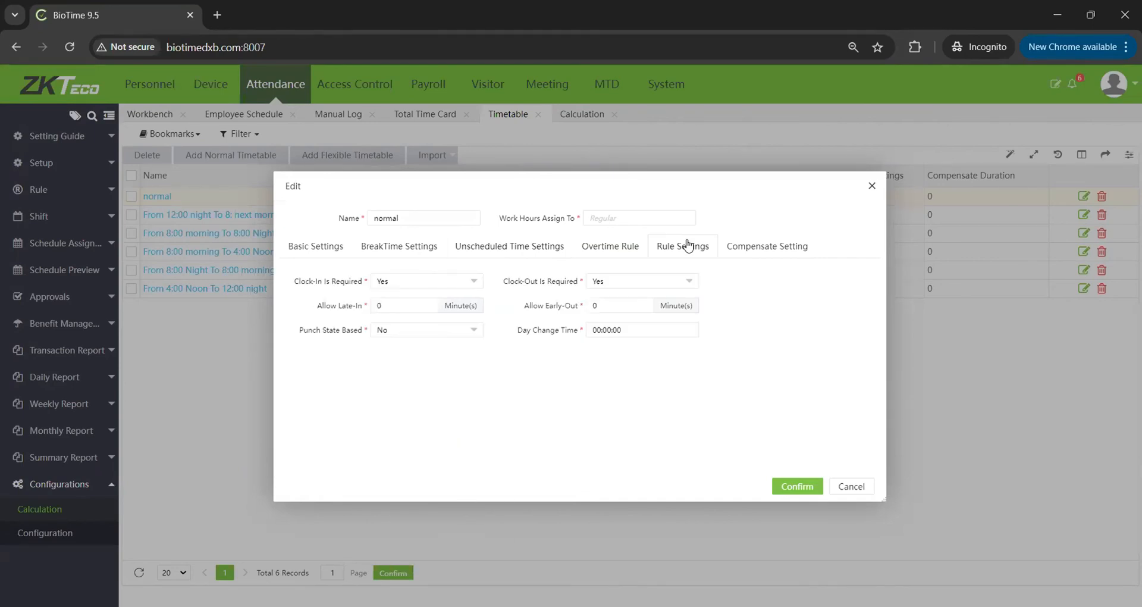
pyautogui.click(610, 254)
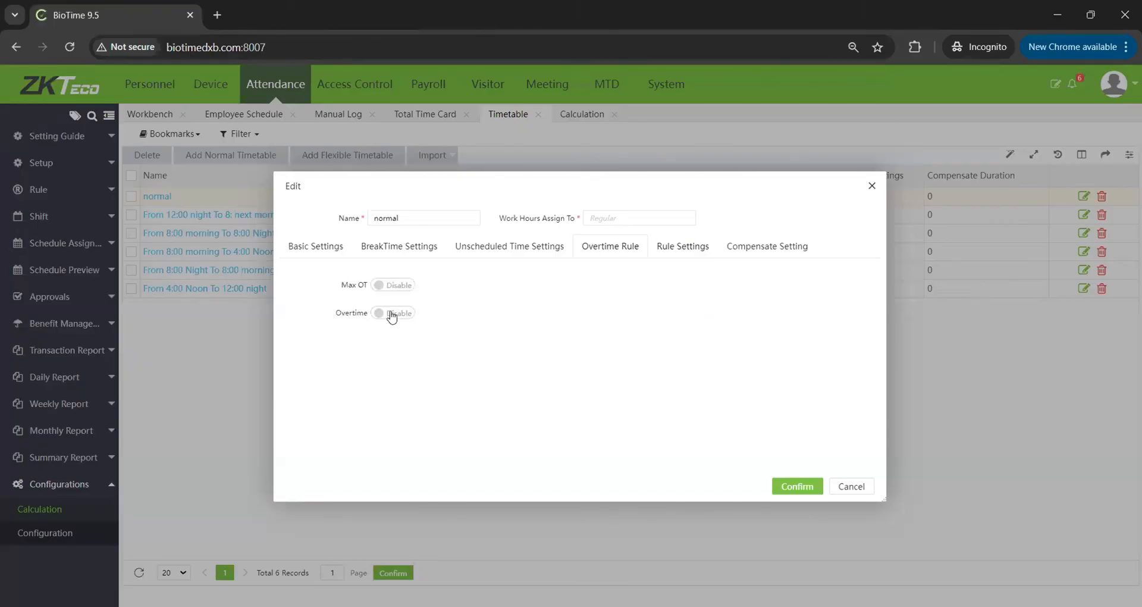
pyautogui.click(797, 487)
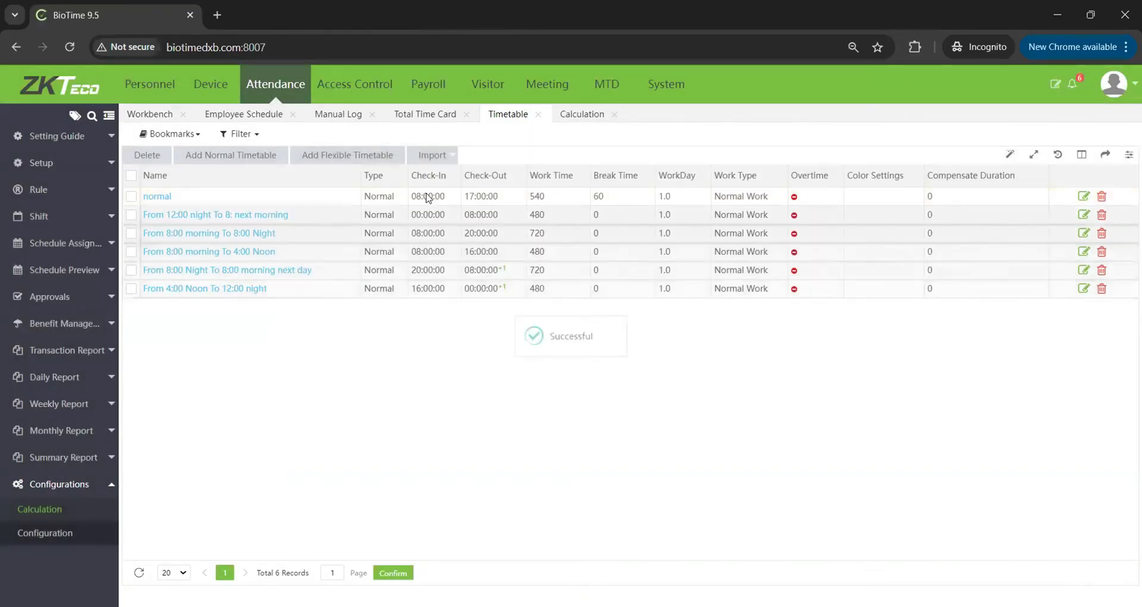
# Recalculate attendance for zktestemp from 2024-09-01 to 2024-09-19 with the current timetable settings and close the progress window.
pyautogui.click(581, 115)
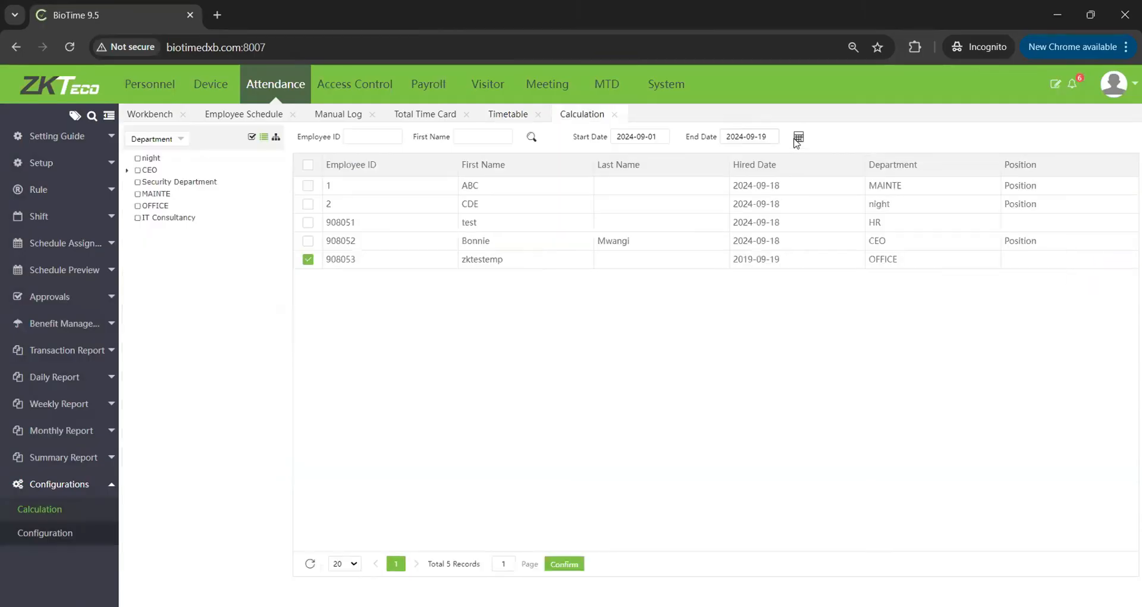
pyautogui.click(798, 136)
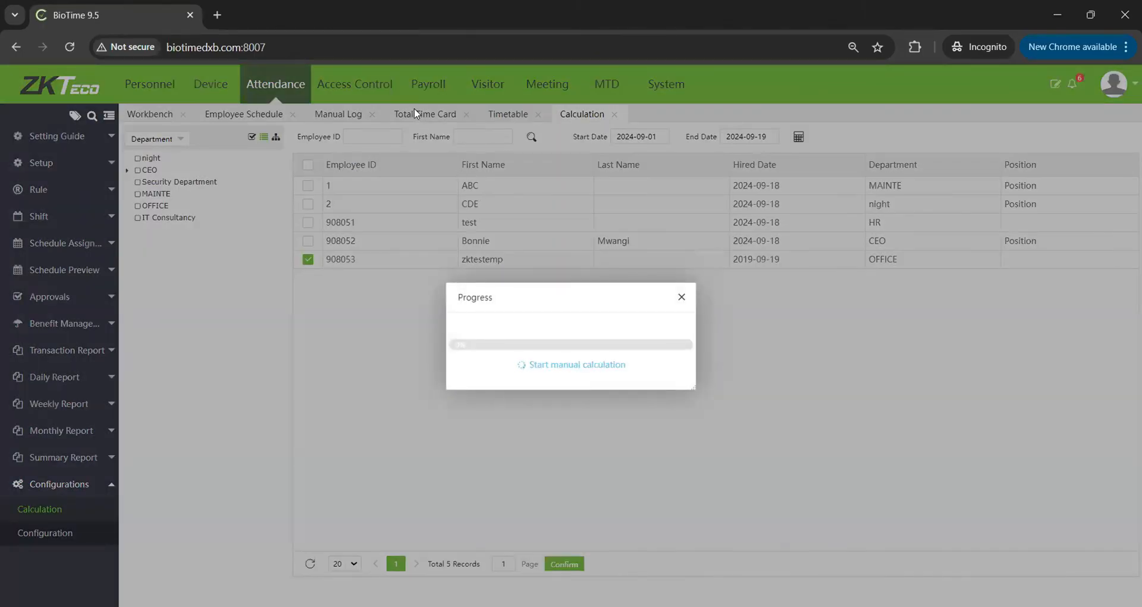
pyautogui.click(682, 296)
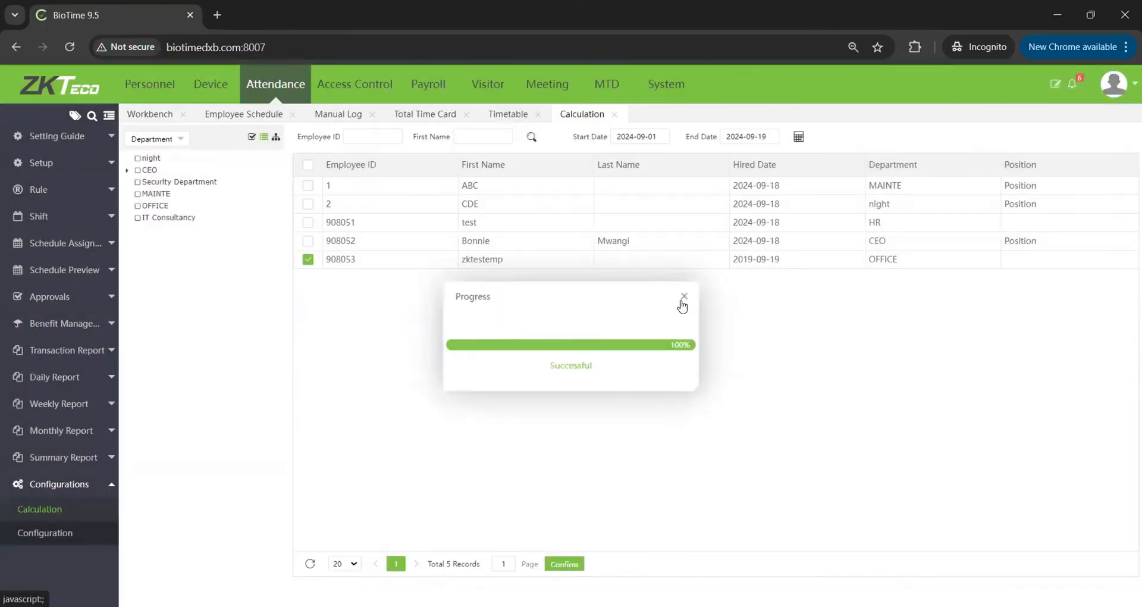
# Refresh the Total Time Card report for zktestemp from 2024-09-18 to 2024-09-19 and examine the clock times, total hours, overtime and unscheduled hours.
pyautogui.click(440, 114)
pyautogui.click(784, 137)
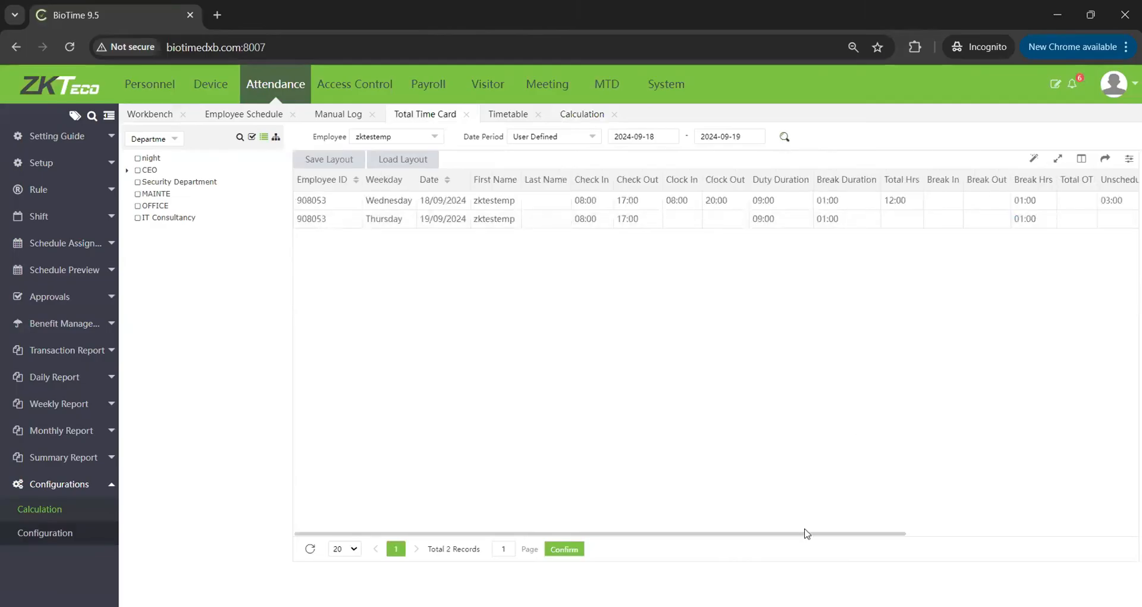
pyautogui.moveTo(806, 534); pyautogui.dragTo(1073, 573)
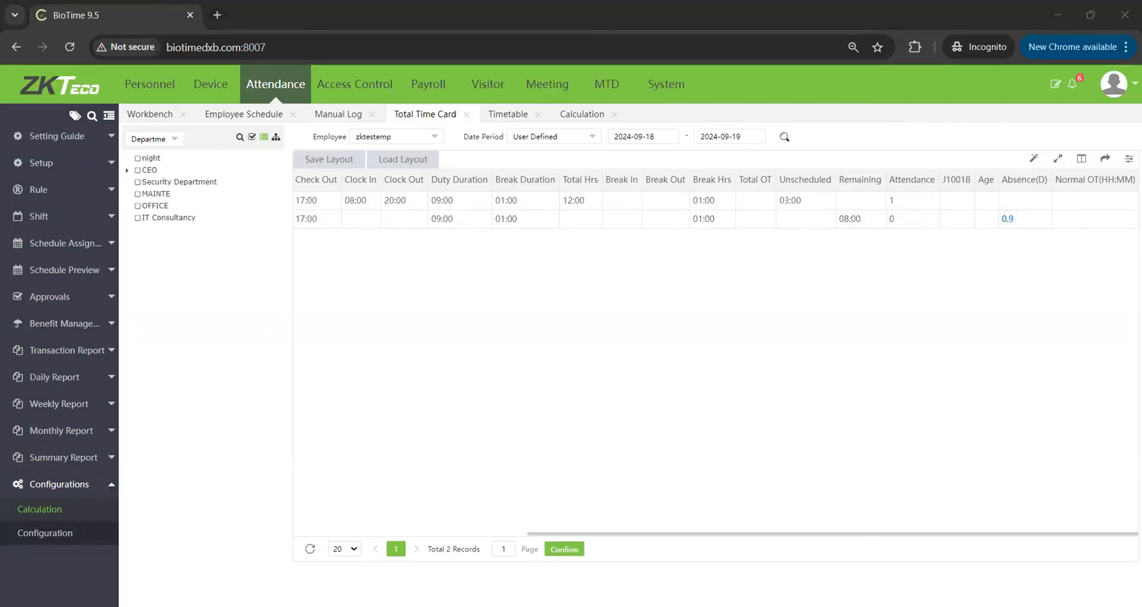
pyautogui.click(897, 313)
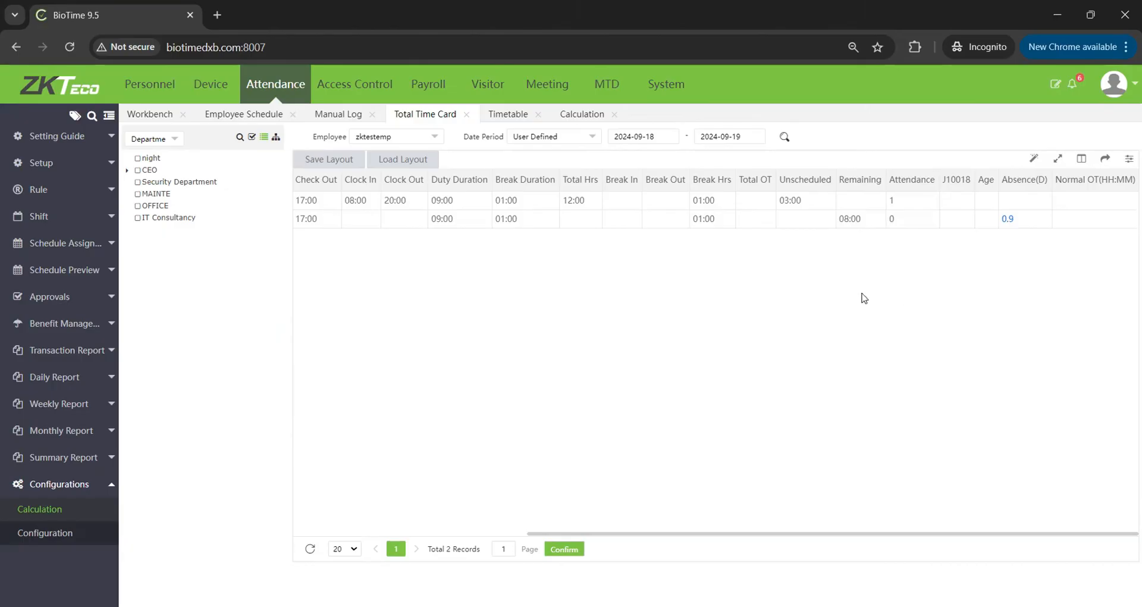
pyautogui.click(492, 113)
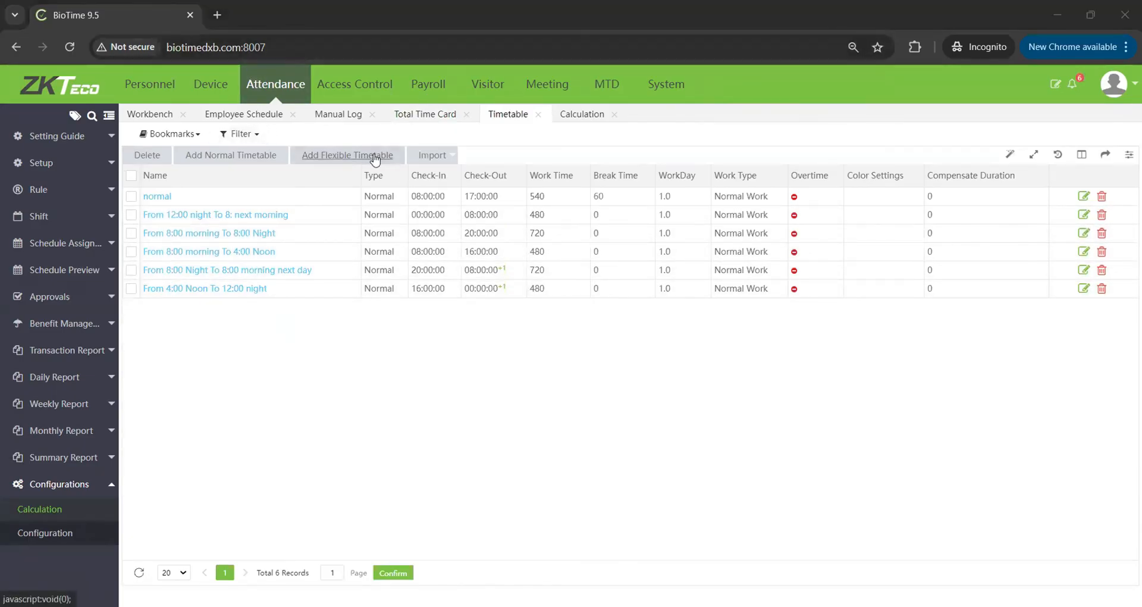
pyautogui.click(420, 113)
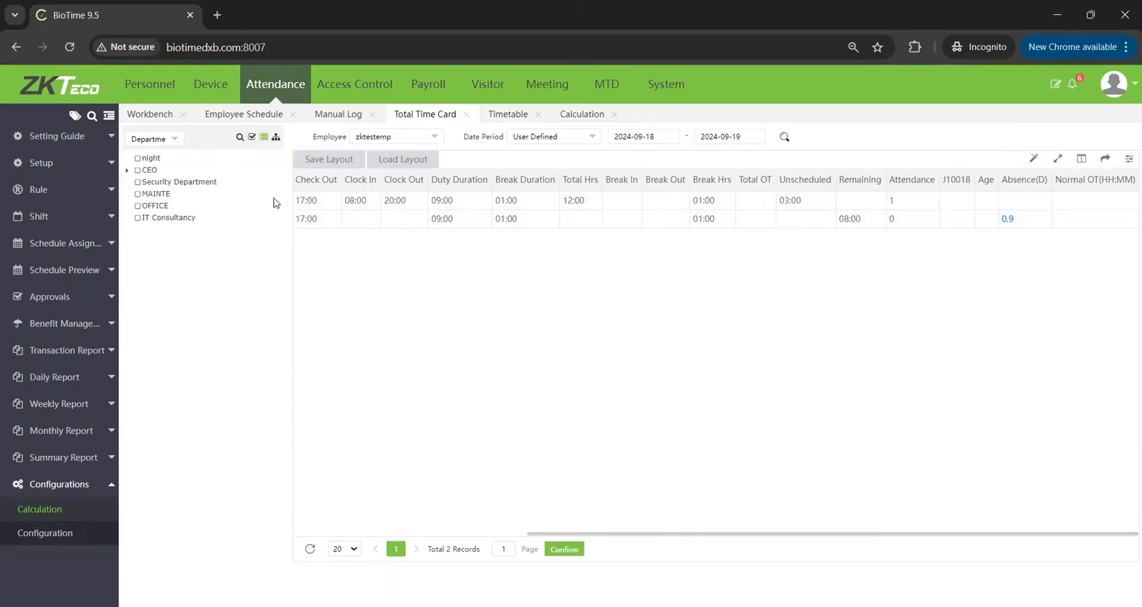
pyautogui.click(351, 206)
pyautogui.click(392, 206)
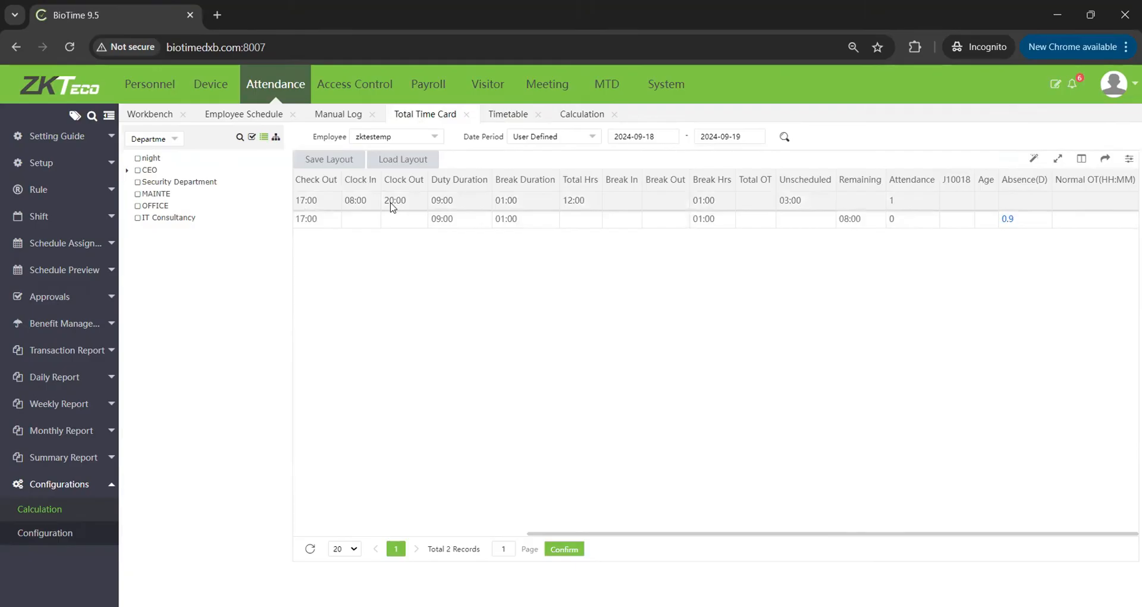
pyautogui.click(579, 204)
# Reopen the normal timetable, compare its unscheduled time settings with its overtime rule, and close it without saving.
pyautogui.click(496, 118)
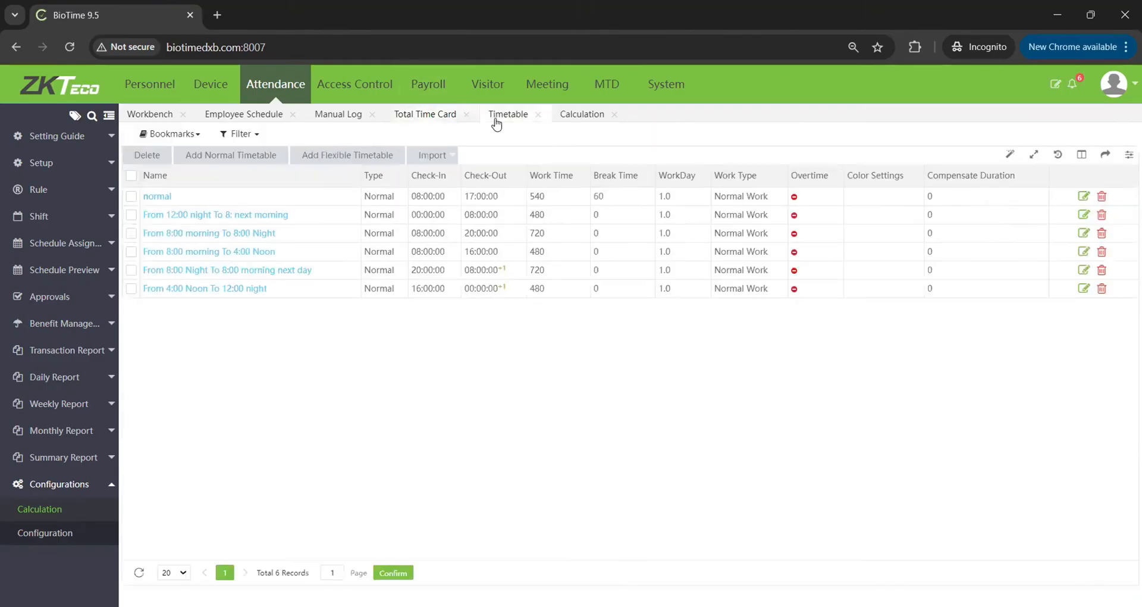
pyautogui.click(154, 196)
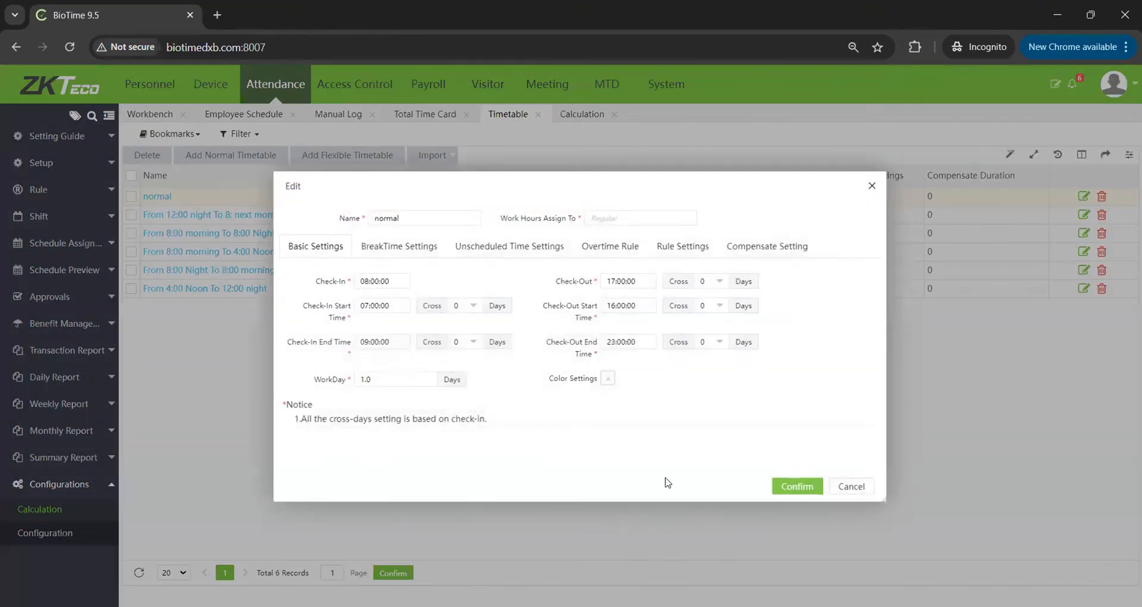
pyautogui.click(492, 253)
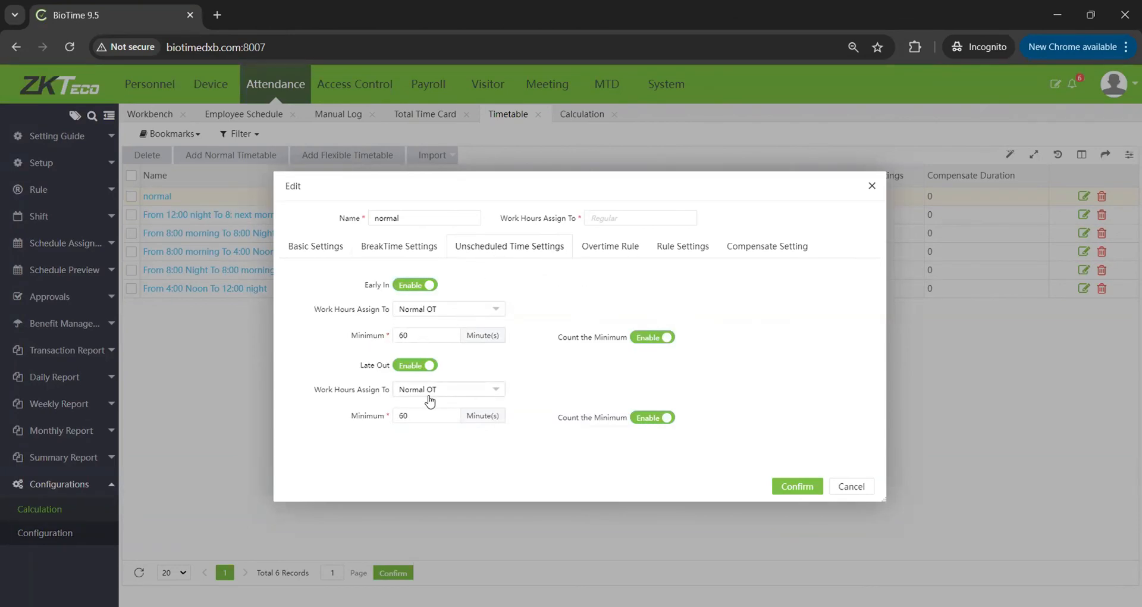
pyautogui.click(594, 252)
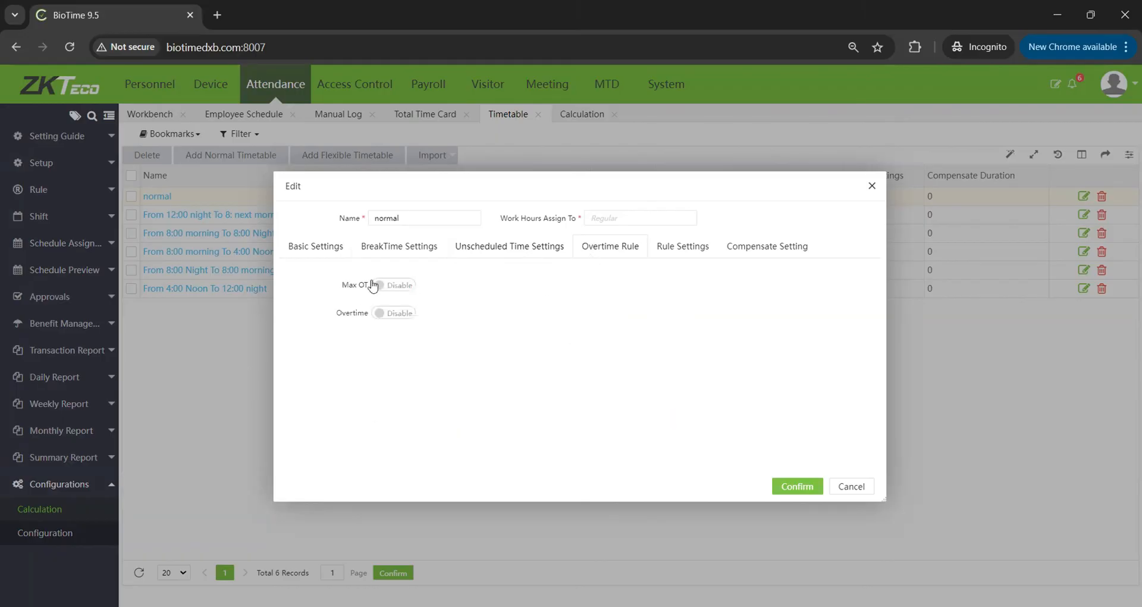
pyautogui.click(492, 252)
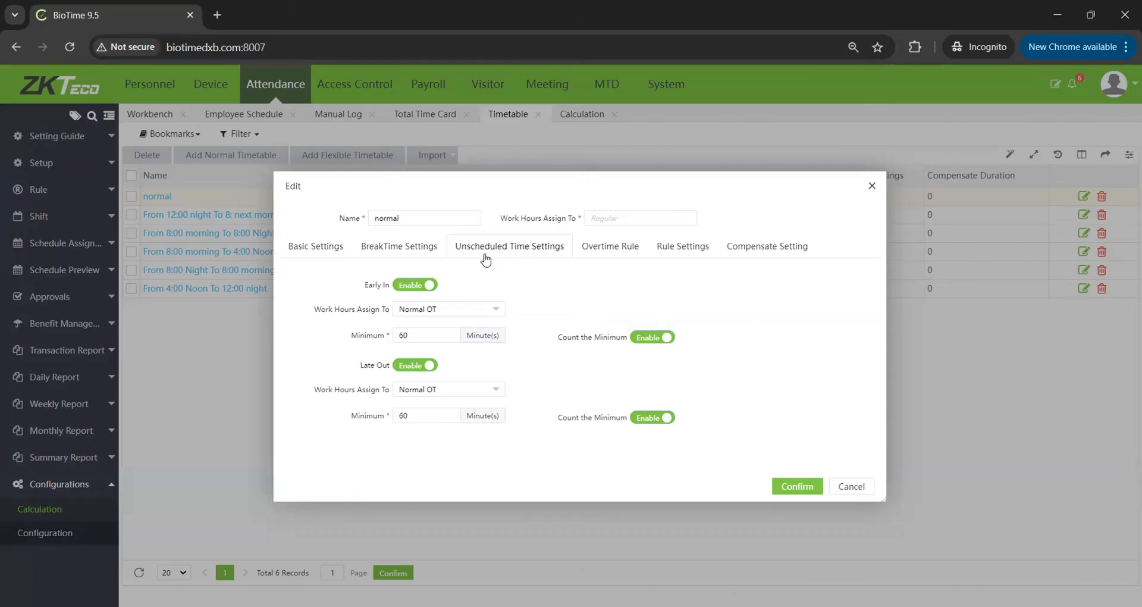
pyautogui.click(872, 186)
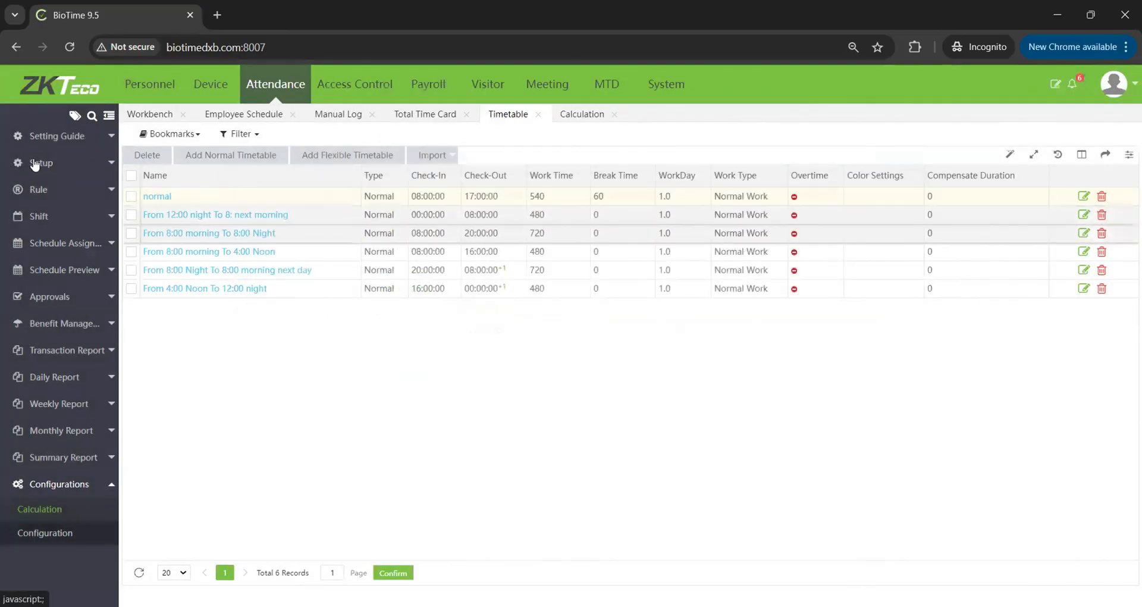
# In the global attendance rule, set the pairing rule for non-scheduled days to First And Last.
pyautogui.click(42, 189)
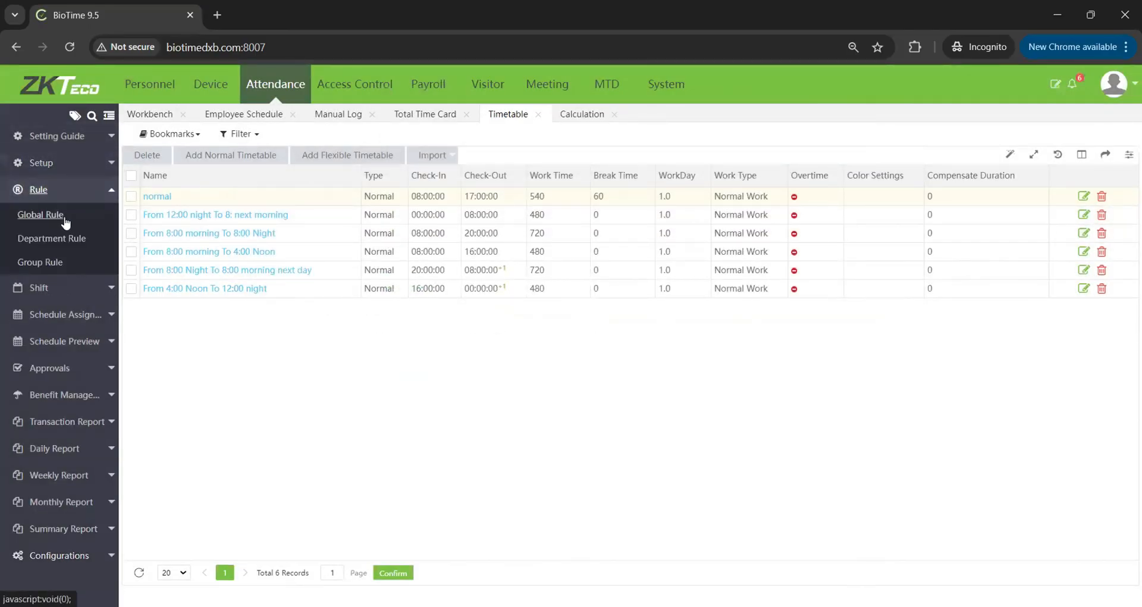
pyautogui.click(59, 217)
pyautogui.click(366, 145)
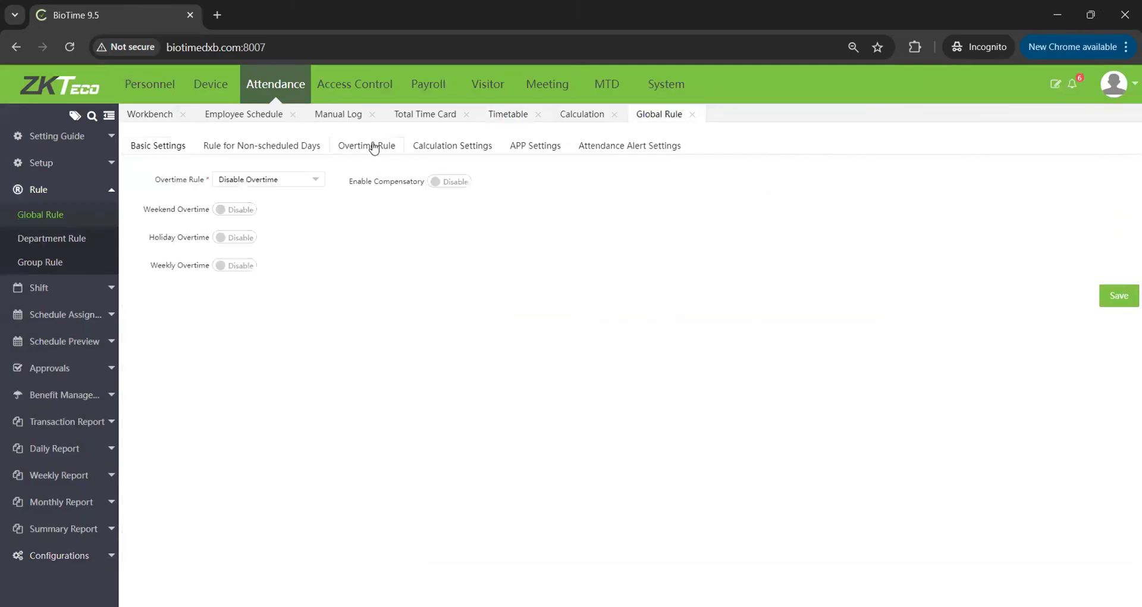
pyautogui.click(216, 146)
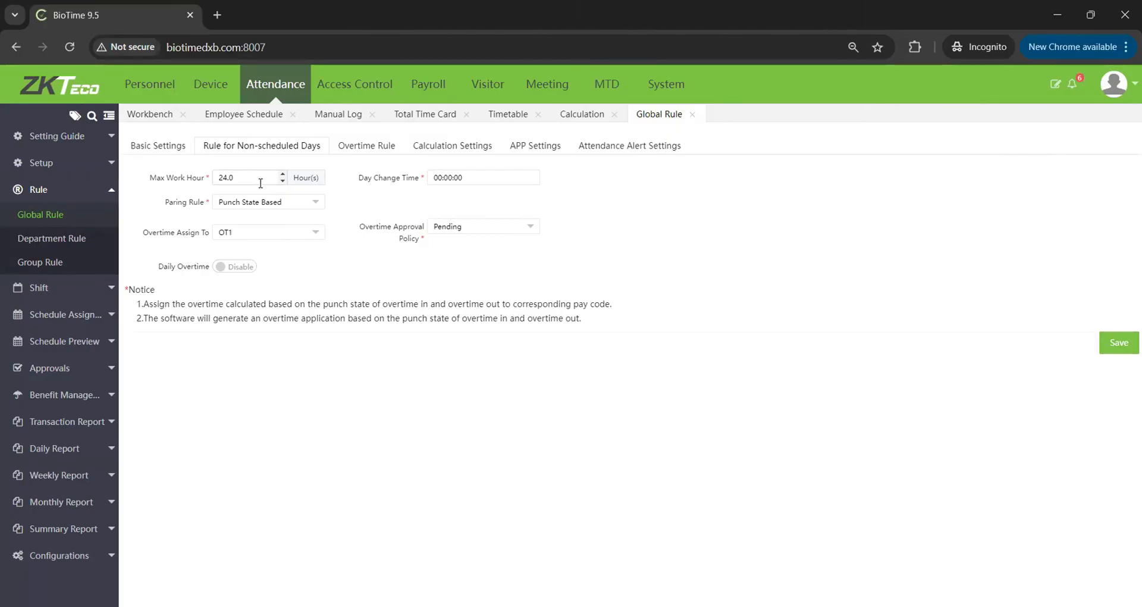
pyautogui.click(276, 205)
pyautogui.click(257, 218)
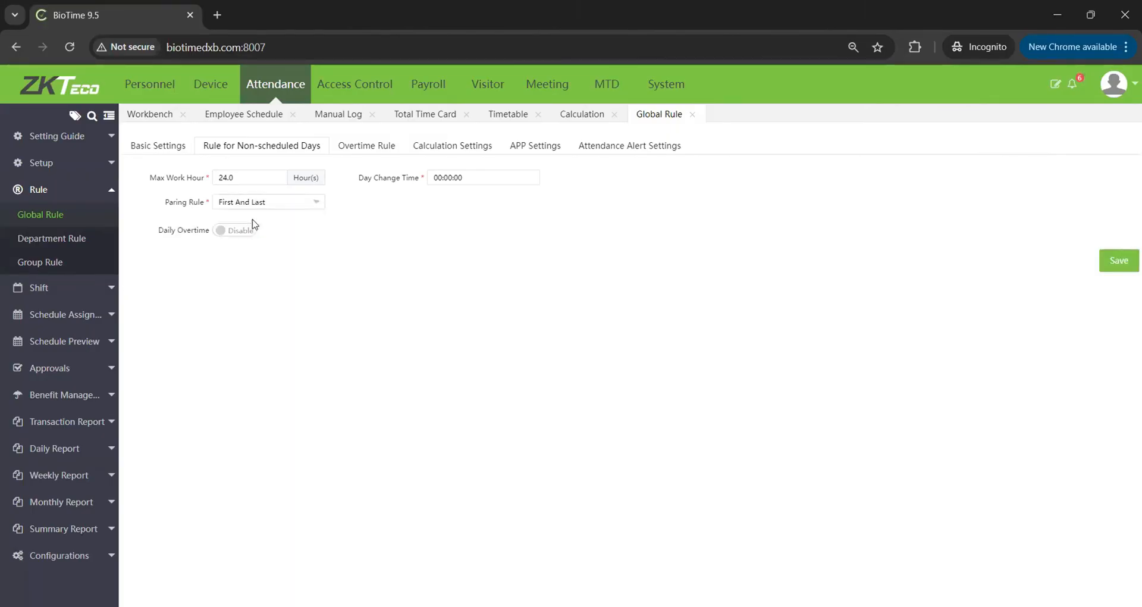
# Set the global overtime rule to Calculation OT and save the global rule.
pyautogui.click(374, 146)
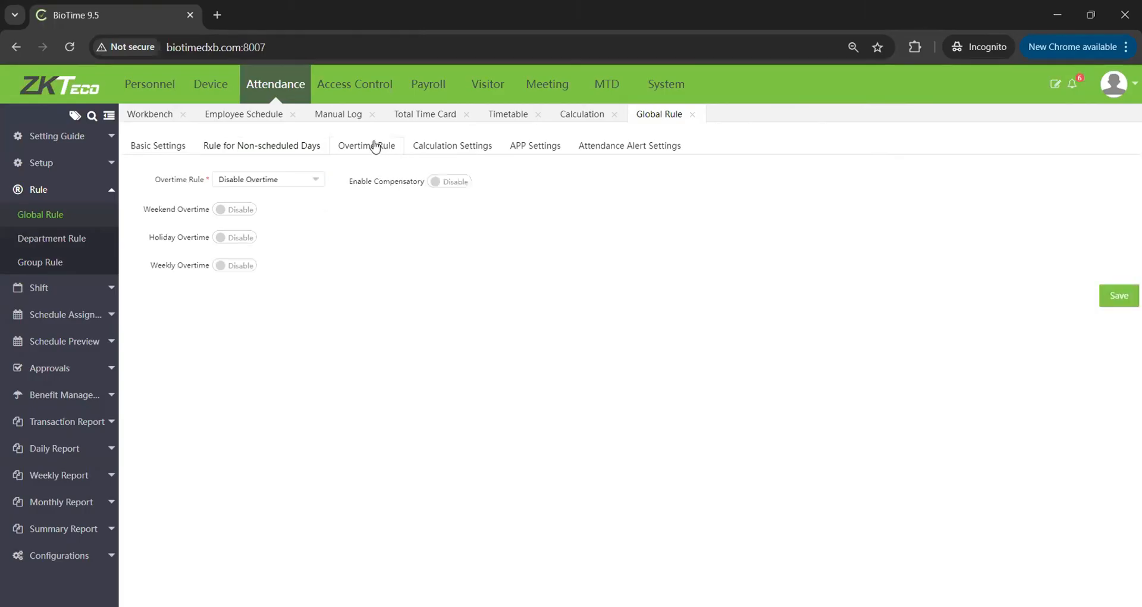
pyautogui.click(283, 181)
pyautogui.click(256, 209)
pyautogui.click(1118, 297)
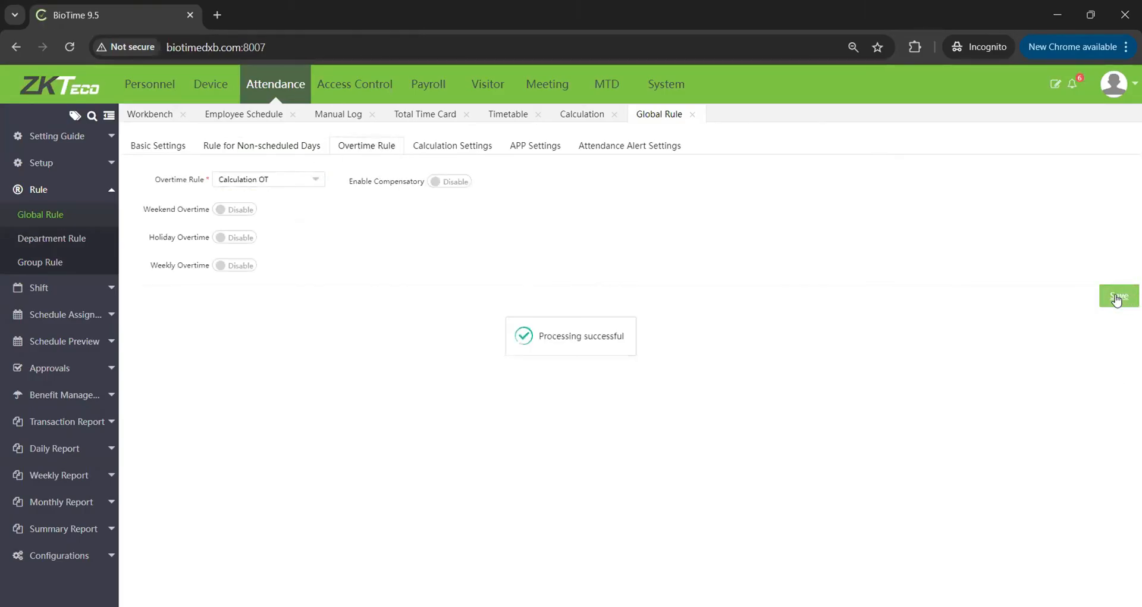
# Recalculate attendance for zktestemp from 2024-09-01 to 2024-09-19 and close the progress window.
pyautogui.click(578, 116)
pyautogui.click(799, 136)
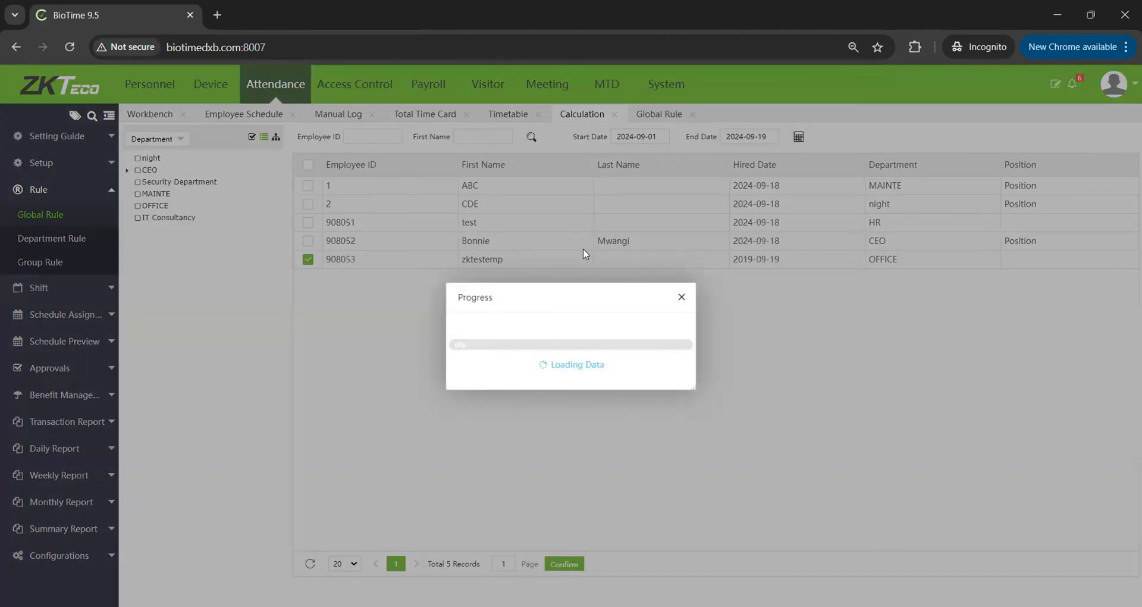
pyautogui.click(681, 297)
# Refresh the Total Time Card report for zktestemp and check its total and normal overtime columns.
pyautogui.click(426, 113)
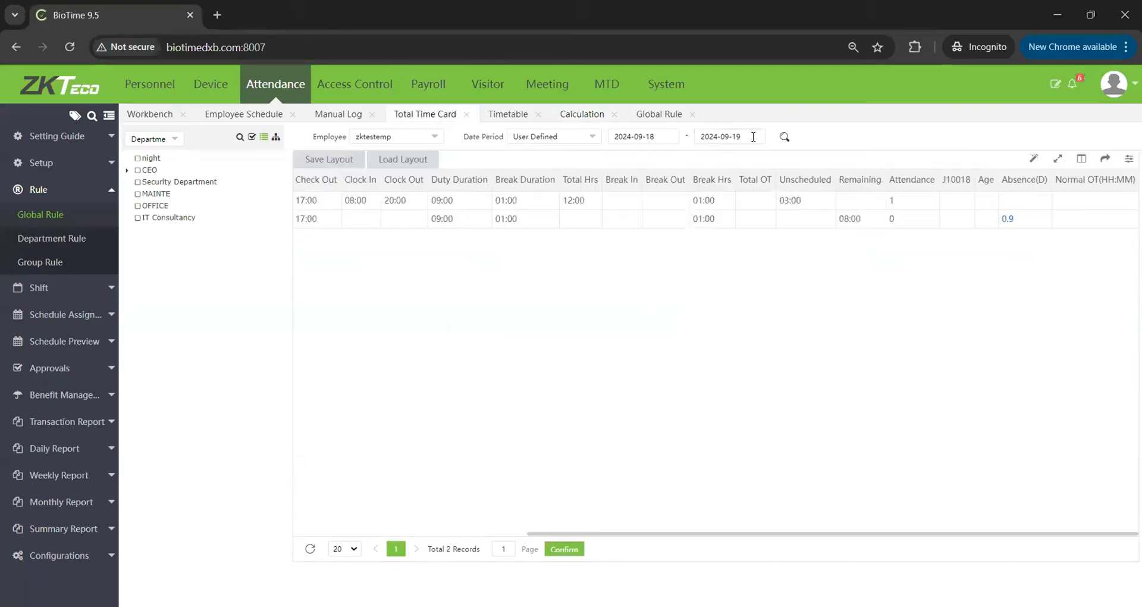
pyautogui.click(784, 137)
pyautogui.moveTo(854, 533); pyautogui.dragTo(1125, 558)
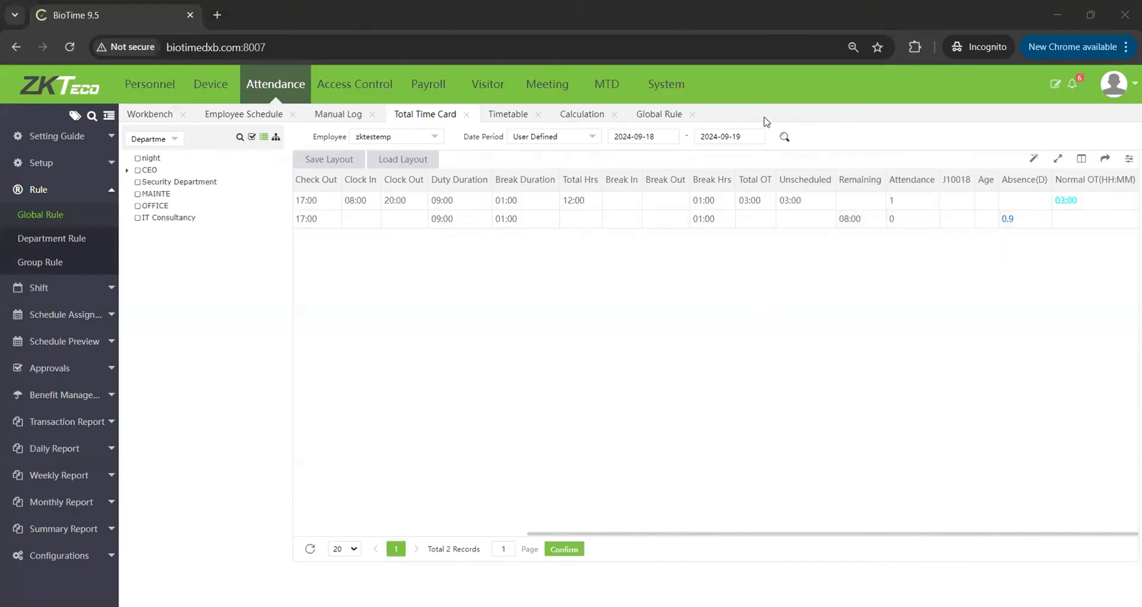
# Review the overtime rule options and the calculation settings for lateness and missing punches in the global rule, and save it.
pyautogui.click(655, 116)
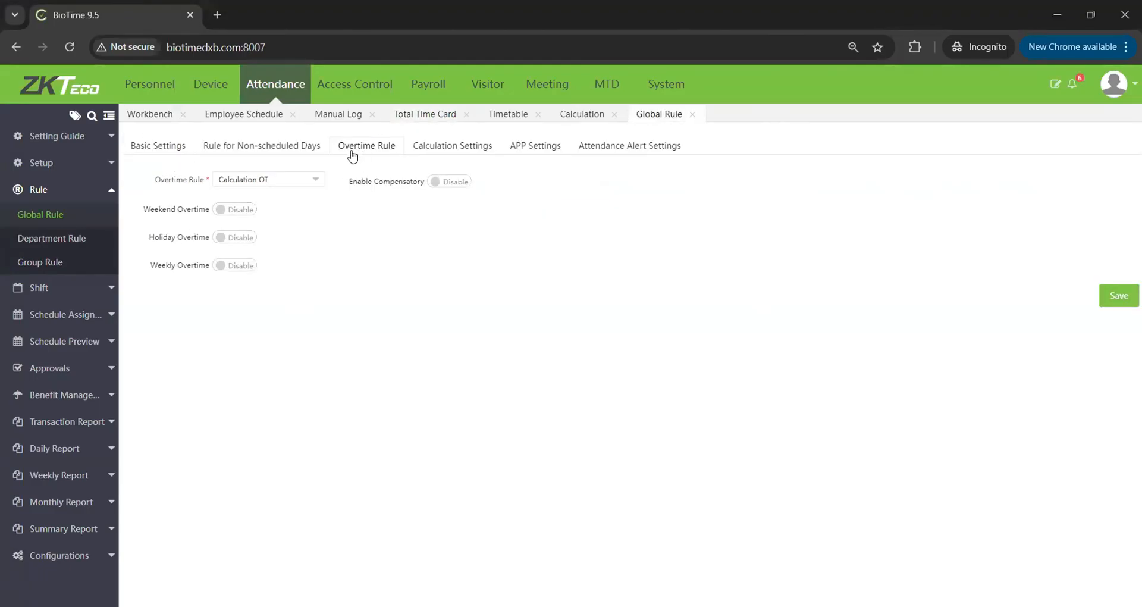
pyautogui.click(307, 181)
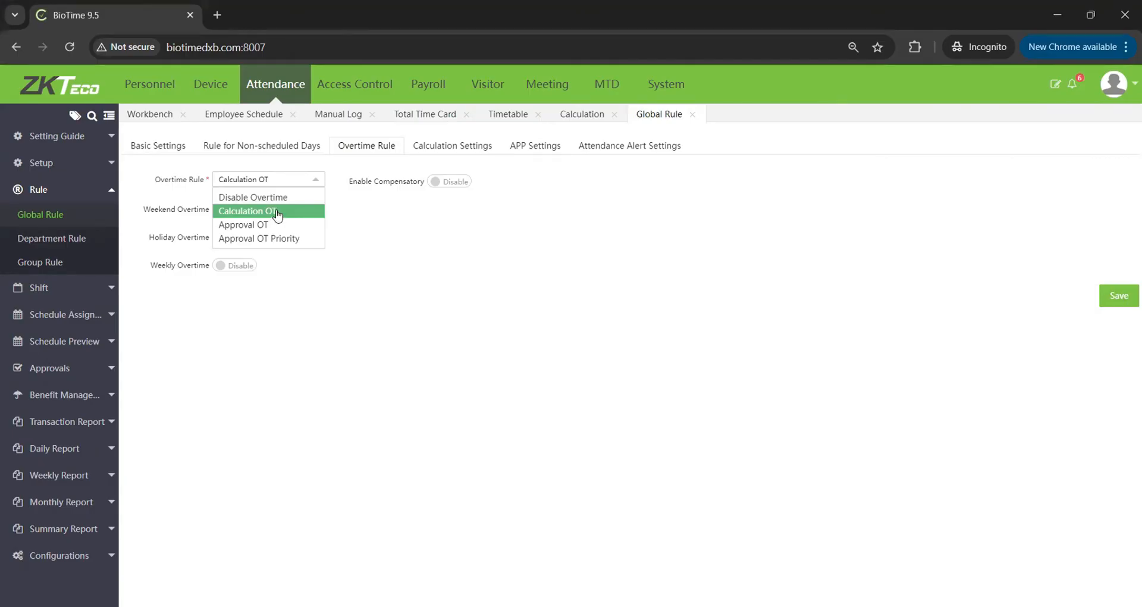
pyautogui.click(454, 147)
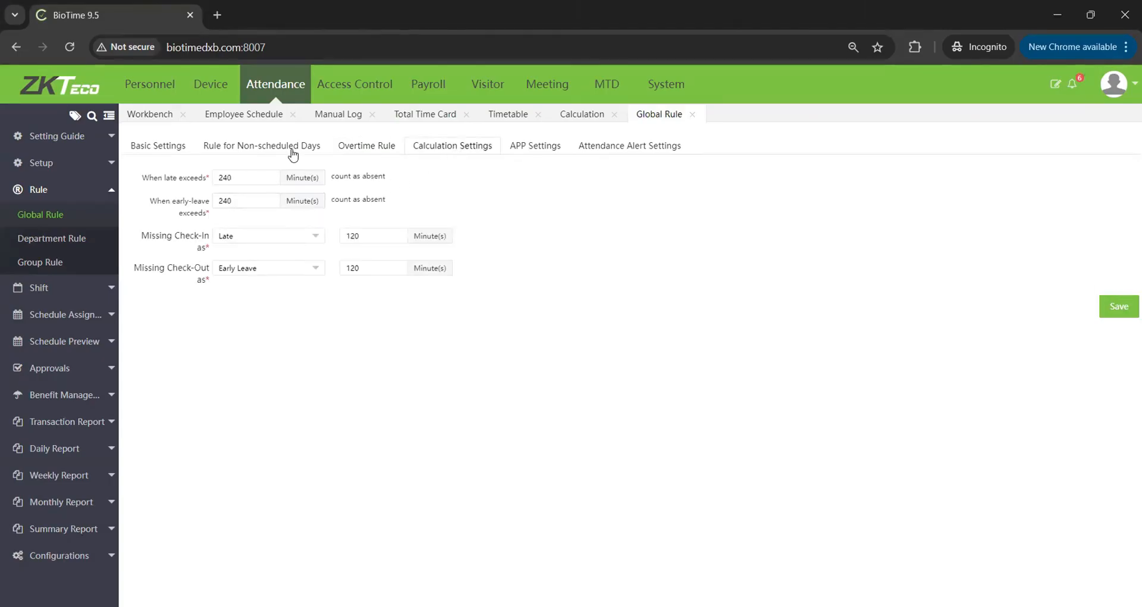
pyautogui.click(1122, 309)
# Add the OT1, OT2 and OT3 columns to the Total Time Card report and examine them beside the normal overtime.
pyautogui.click(435, 115)
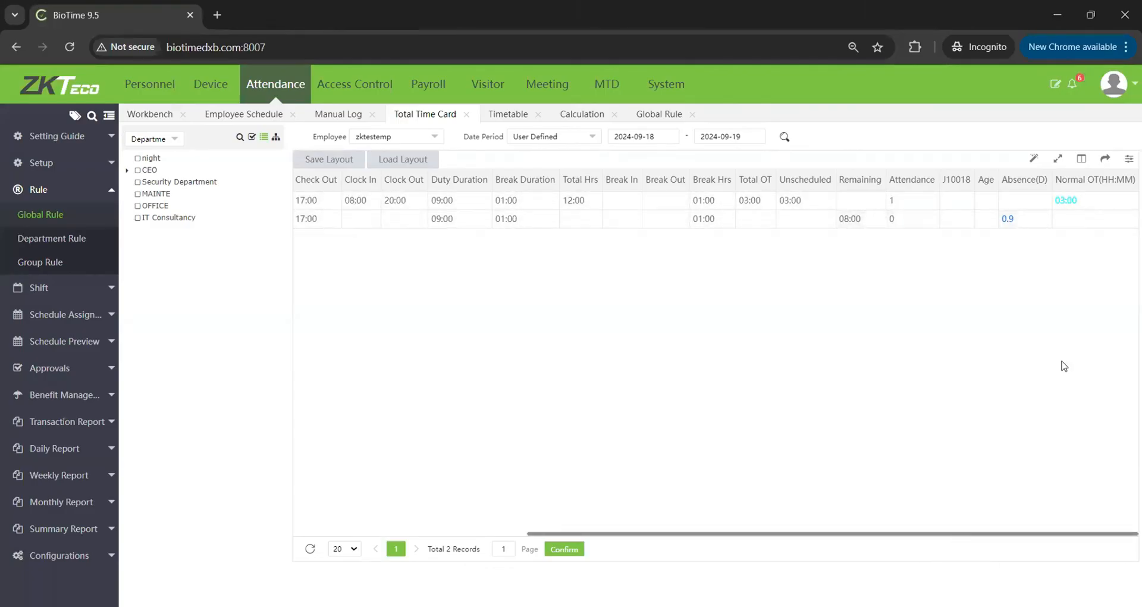
pyautogui.click(1082, 159)
pyautogui.scroll(-5, 1020, 332)
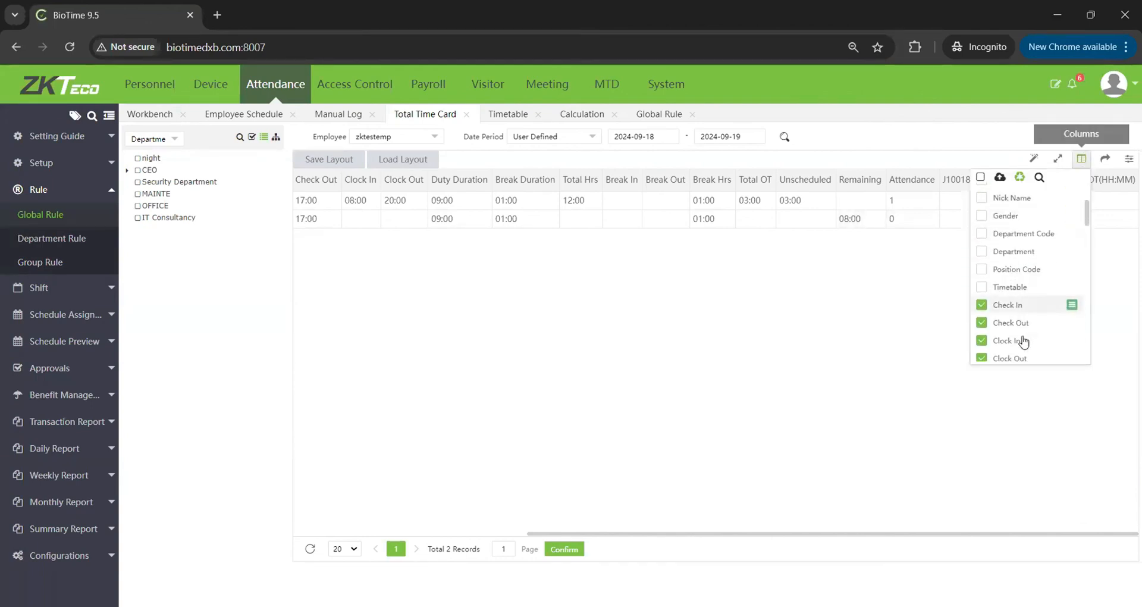
pyautogui.scroll(-5, 1022, 342)
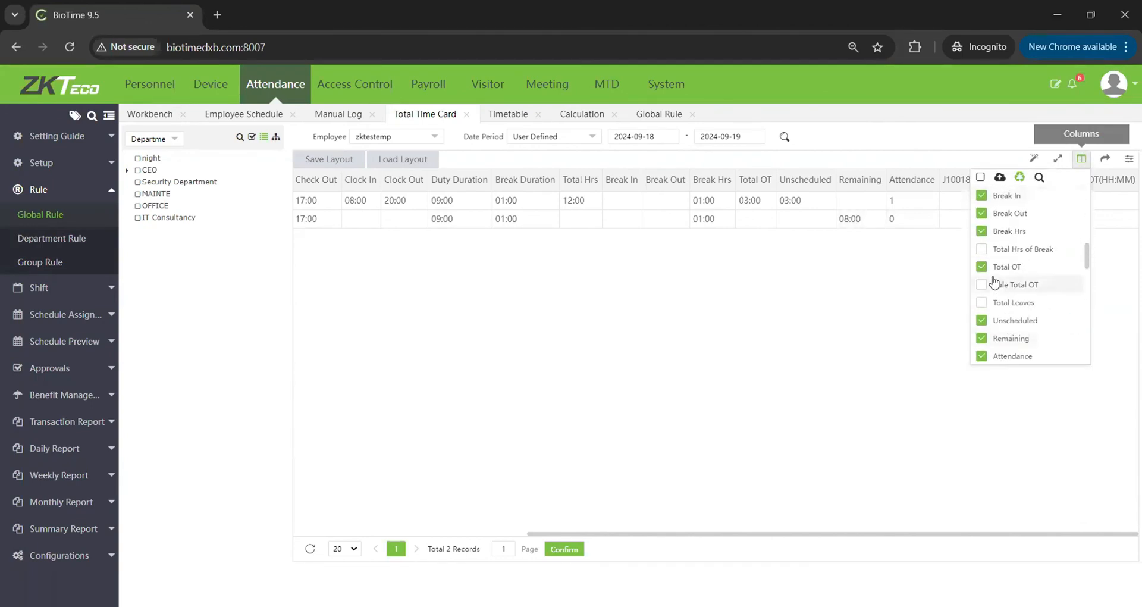
pyautogui.scroll(-1, 1006, 306)
pyautogui.click(982, 260)
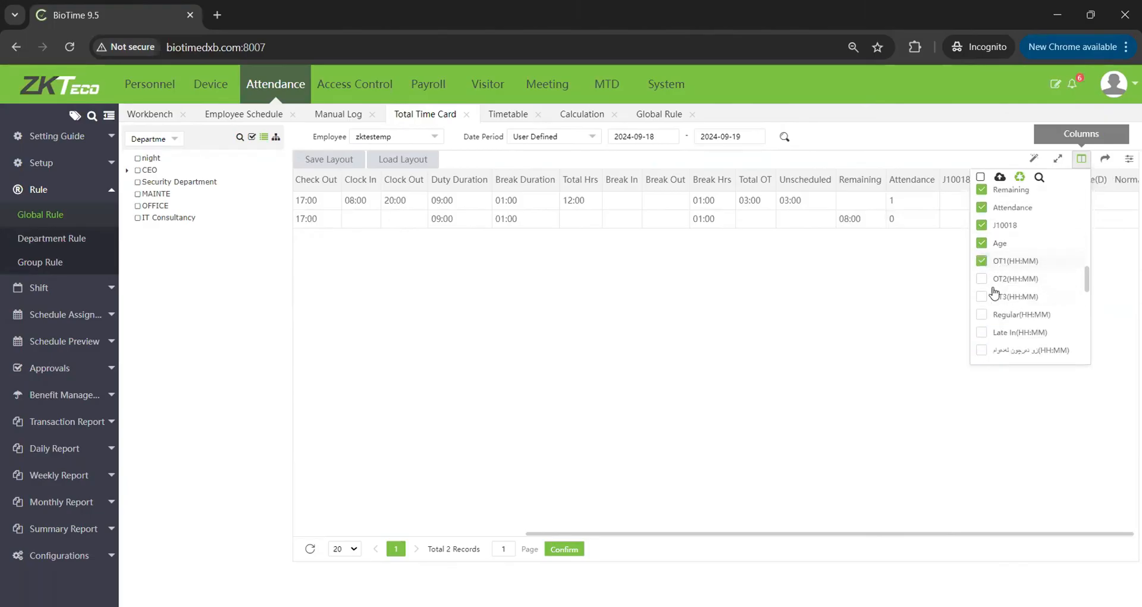
pyautogui.click(981, 279)
pyautogui.click(982, 297)
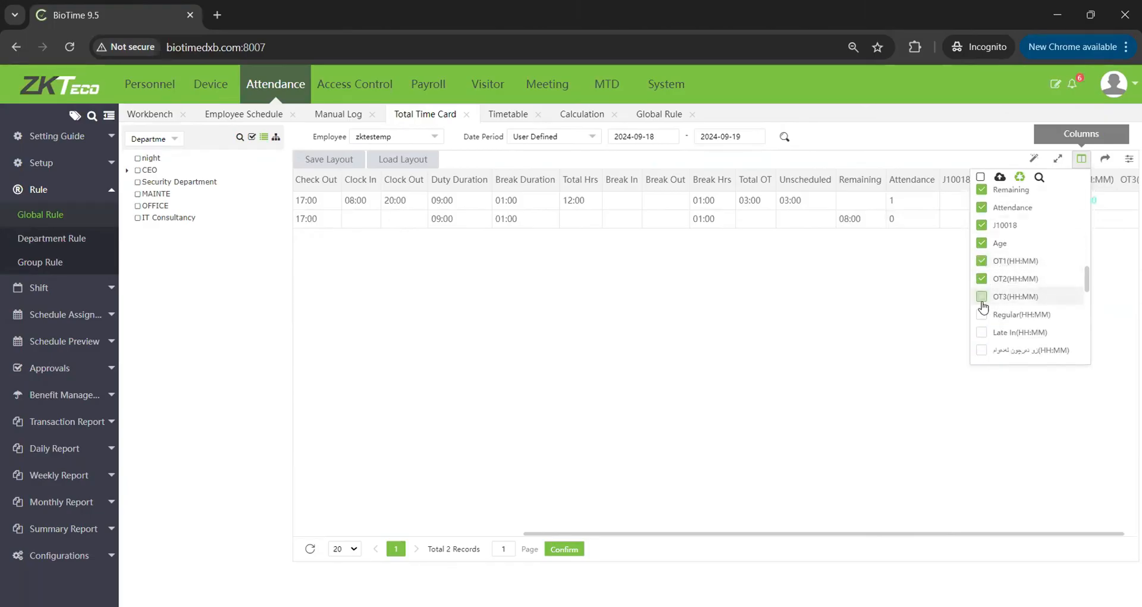
pyautogui.click(928, 430)
pyautogui.moveTo(820, 534); pyautogui.dragTo(1125, 416)
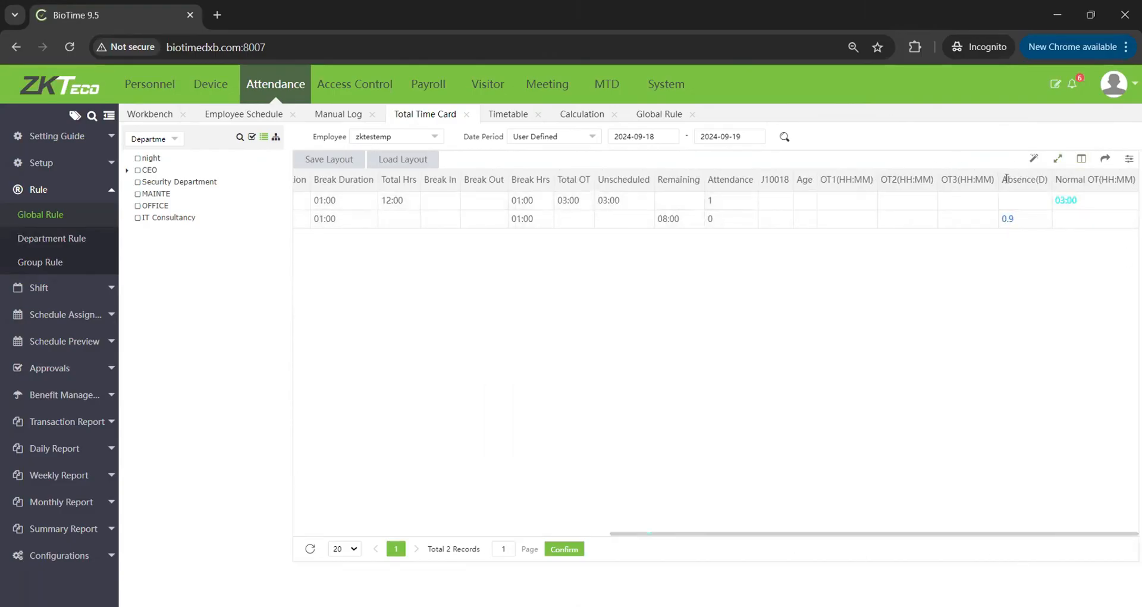